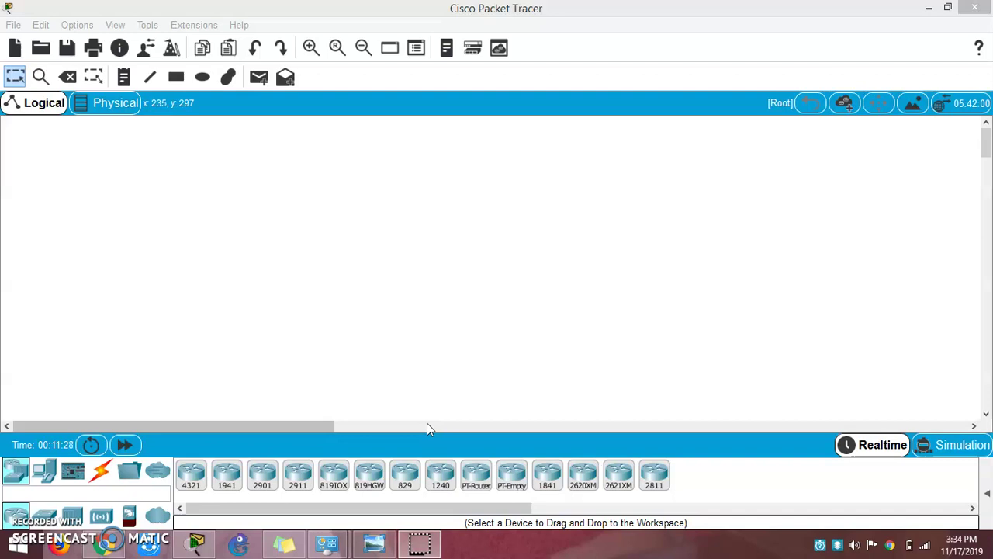
# Place a 2911 router and two 2901 routers in the workspace and line them up in a horizontal row
pyautogui.click(456, 435)
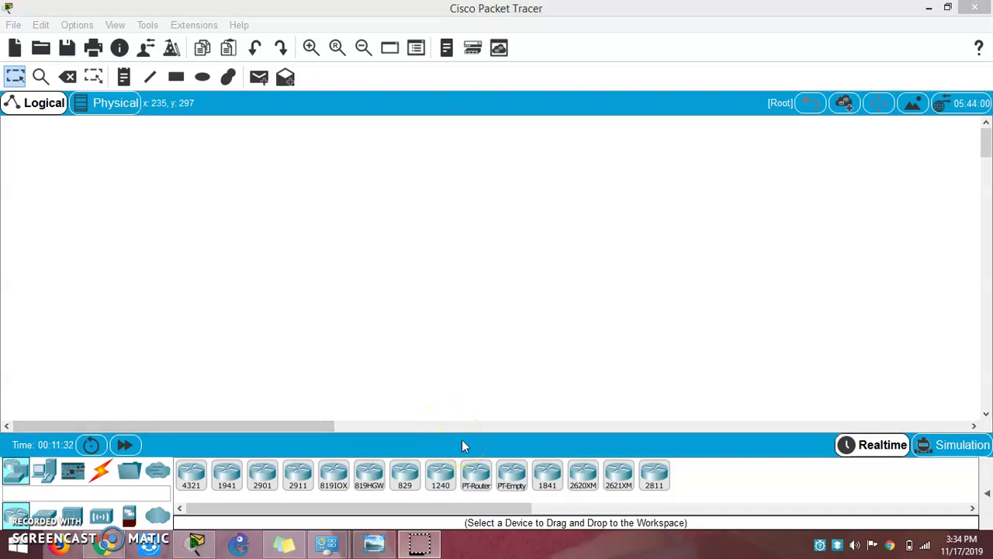
pyautogui.moveTo(305, 488); pyautogui.dragTo(240, 237)
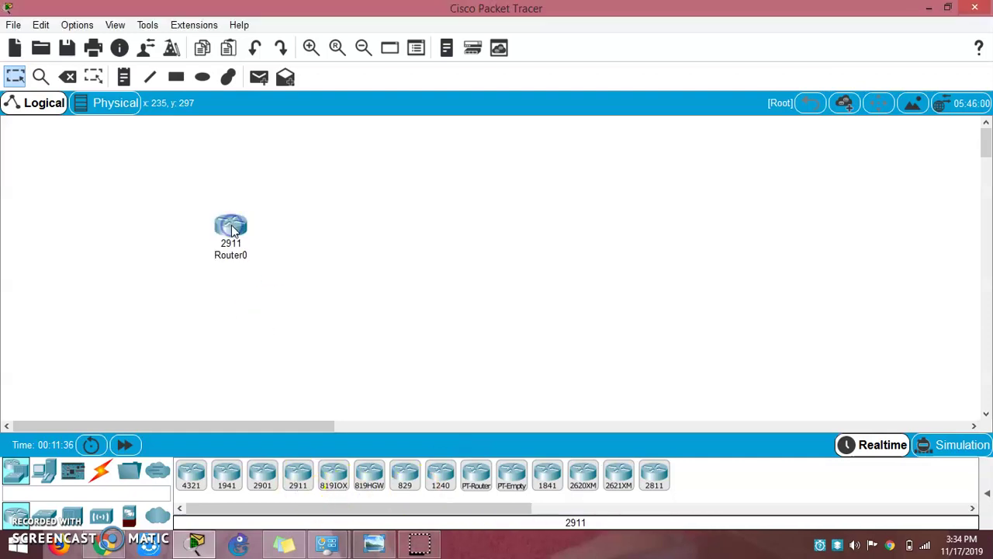
pyautogui.click(268, 485)
pyautogui.click(395, 232)
pyautogui.click(261, 485)
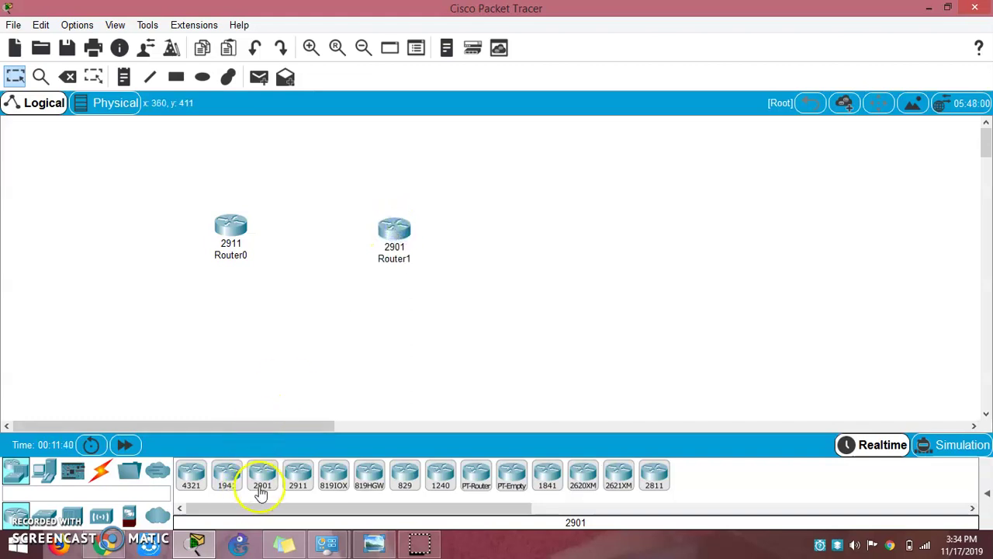
pyautogui.click(556, 223)
pyautogui.click(392, 231)
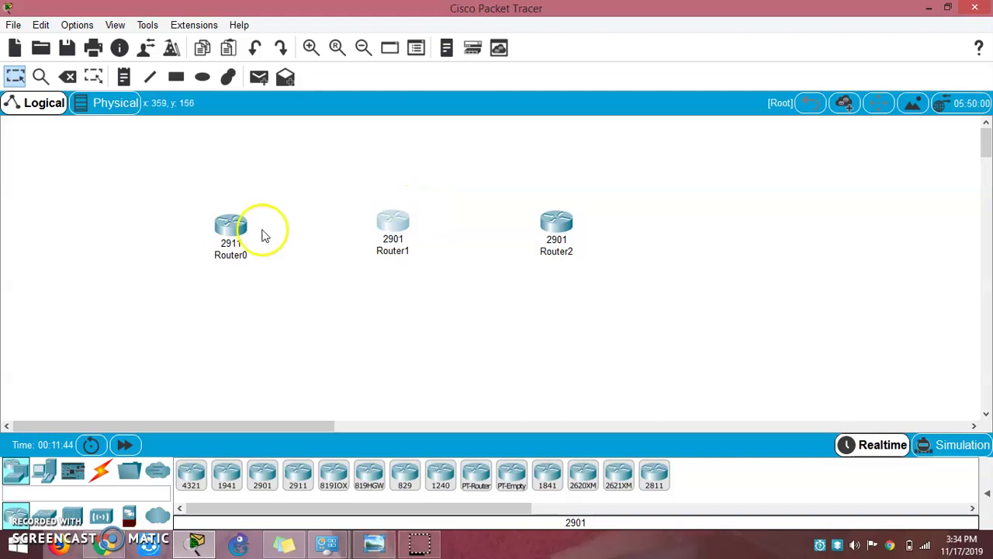
pyautogui.click(237, 225)
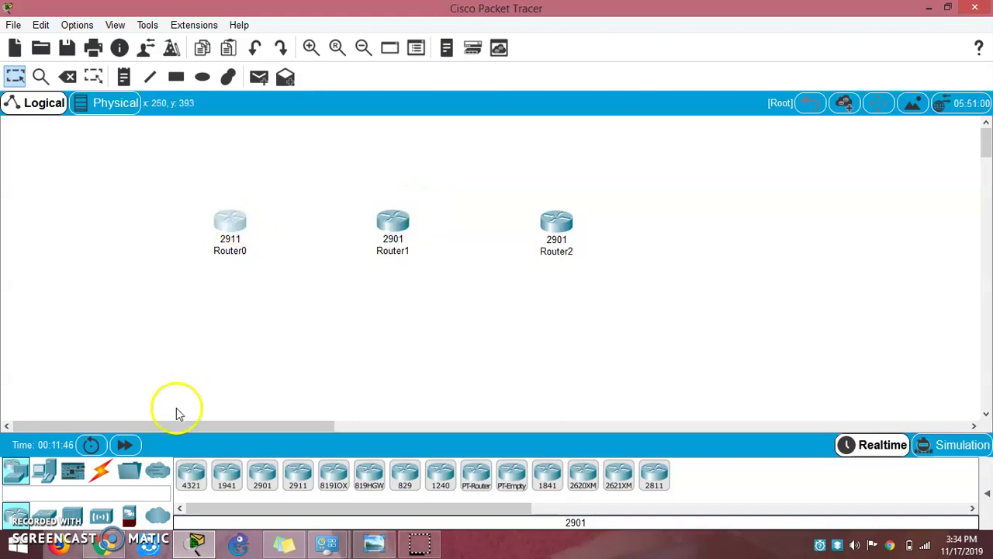
# Link Router0 to Router1 and Router1 to Router2 using automatically chosen connection types
pyautogui.click(101, 471)
pyautogui.click(239, 226)
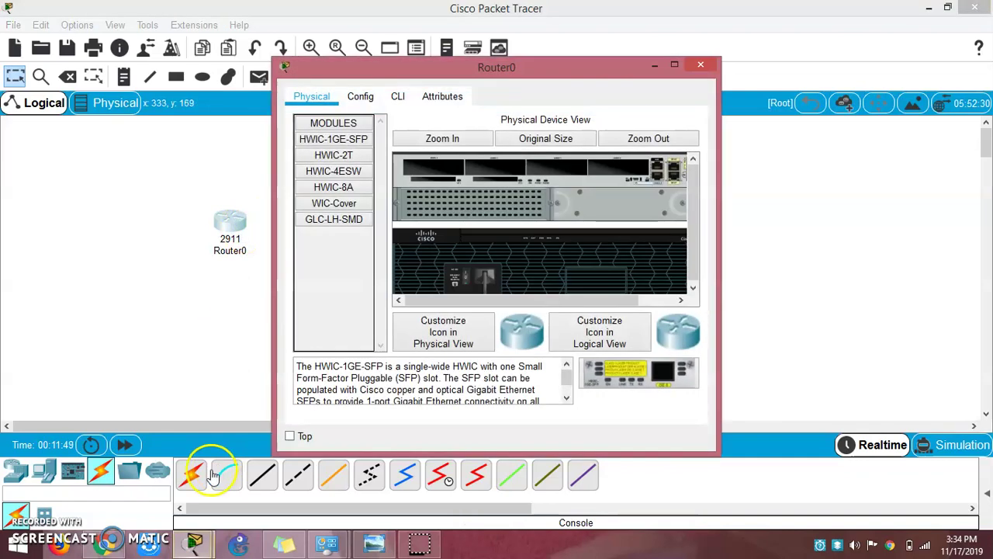
pyautogui.click(699, 66)
pyautogui.click(191, 474)
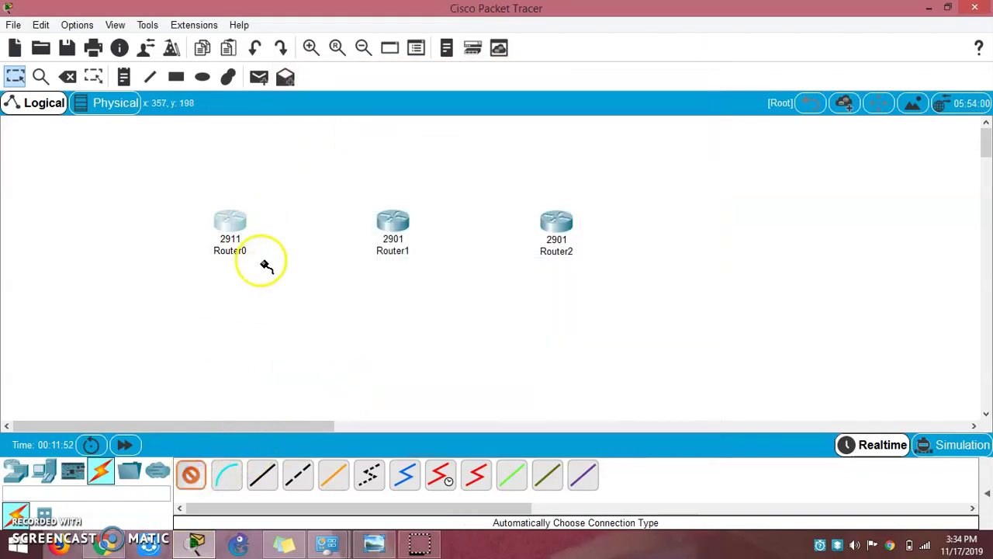
pyautogui.click(242, 222)
pyautogui.click(388, 222)
pyautogui.click(188, 475)
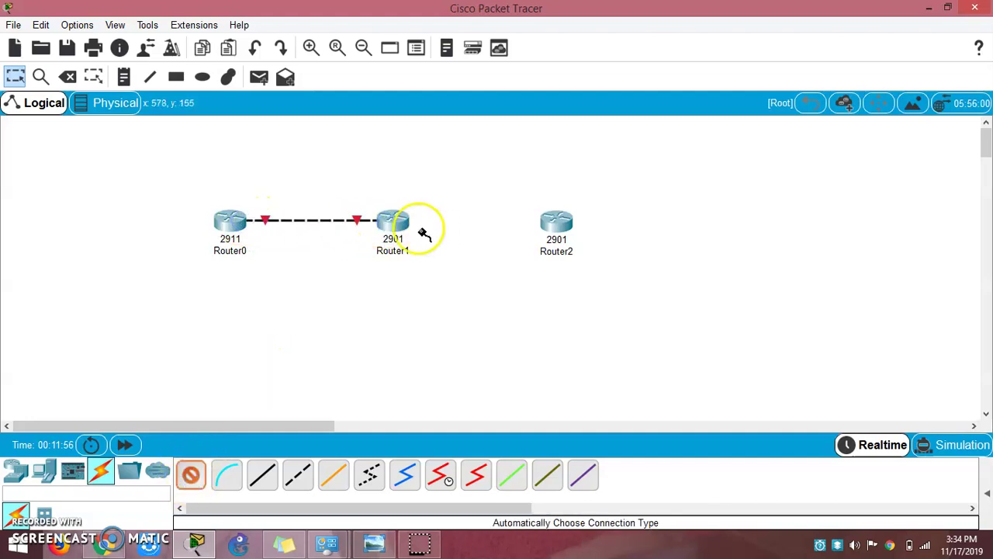
pyautogui.click(400, 221)
pyautogui.click(556, 218)
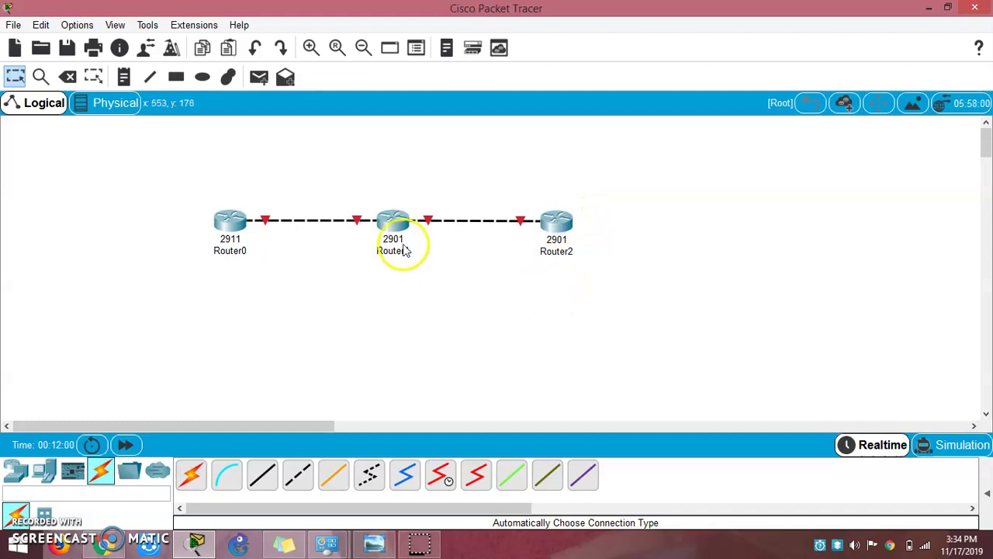
# Open Router0's command line in a maximized window and answer no to the initial configuration dialog
pyautogui.moveTo(265, 224)
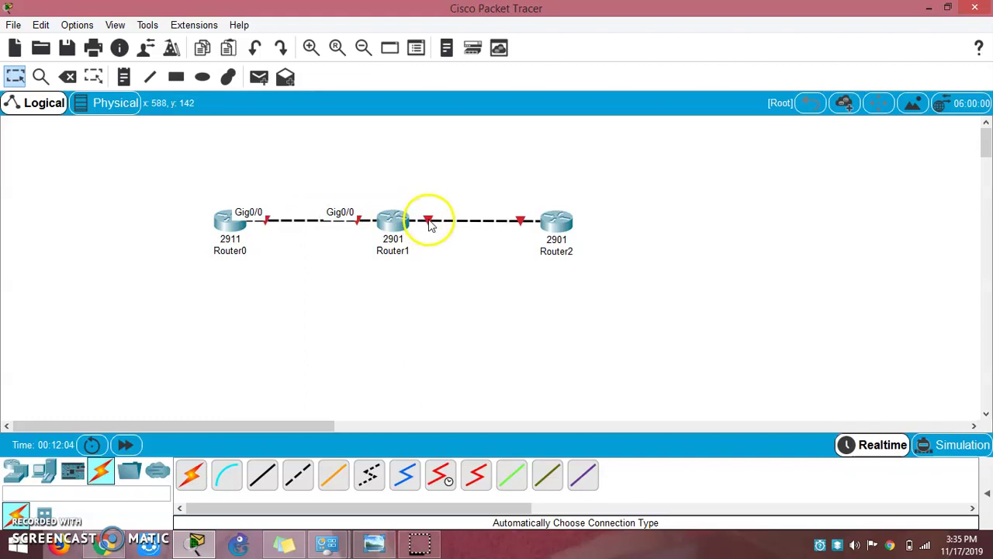
pyautogui.moveTo(438, 227)
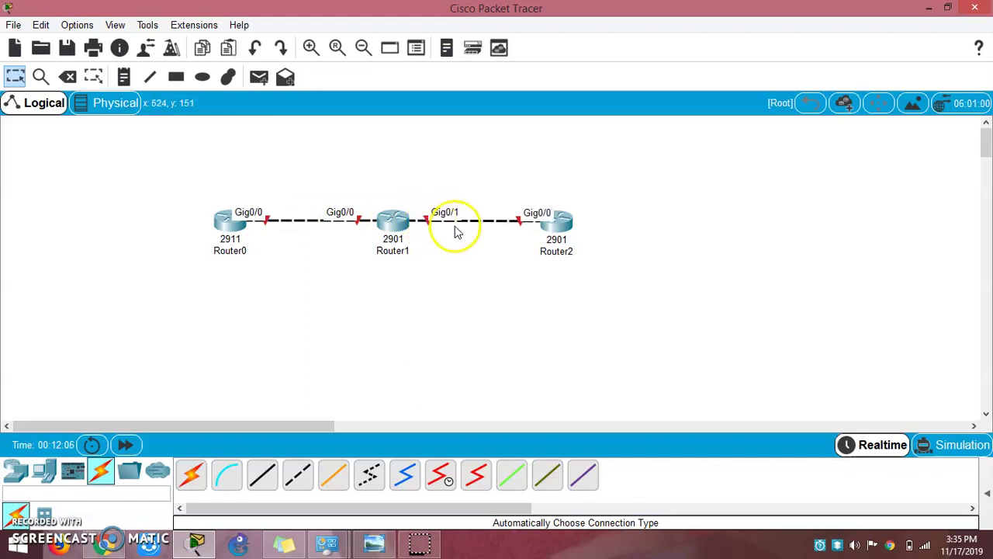
pyautogui.click(231, 225)
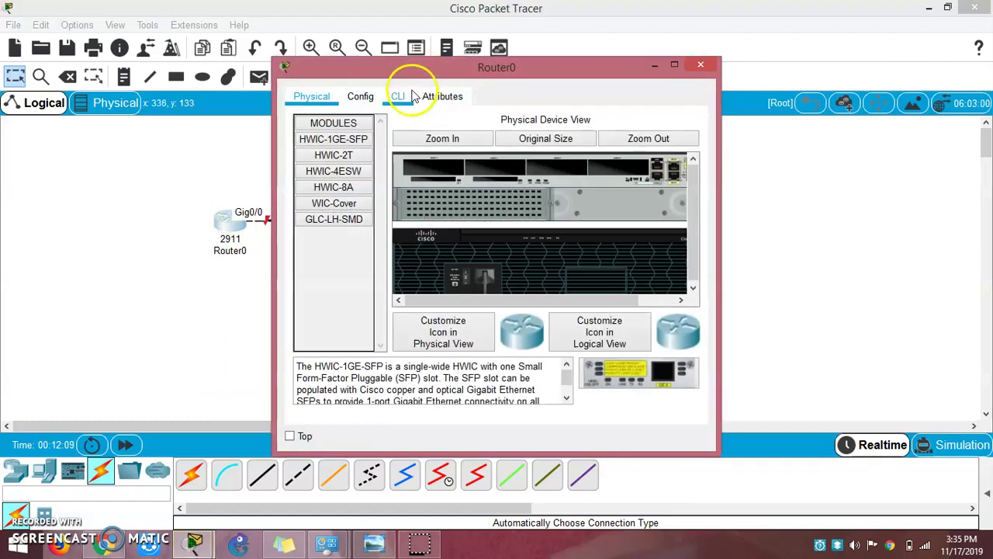
pyautogui.click(406, 95)
pyautogui.click(674, 64)
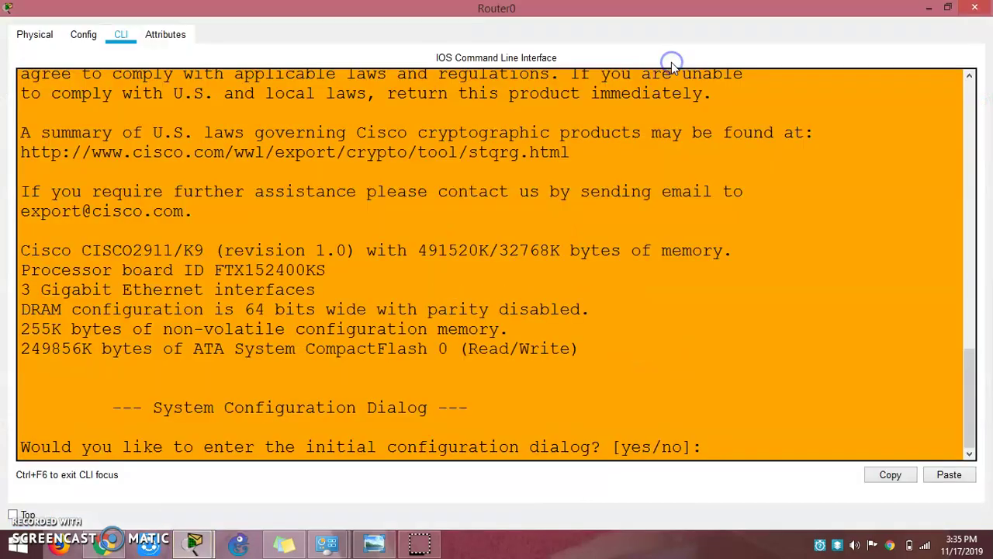
pyautogui.press('Return')
pyautogui.press('Return')
pyautogui.press('Return')
pyautogui.press('Return')
pyautogui.press('Return')
pyautogui.press('Return')
pyautogui.press('Return')
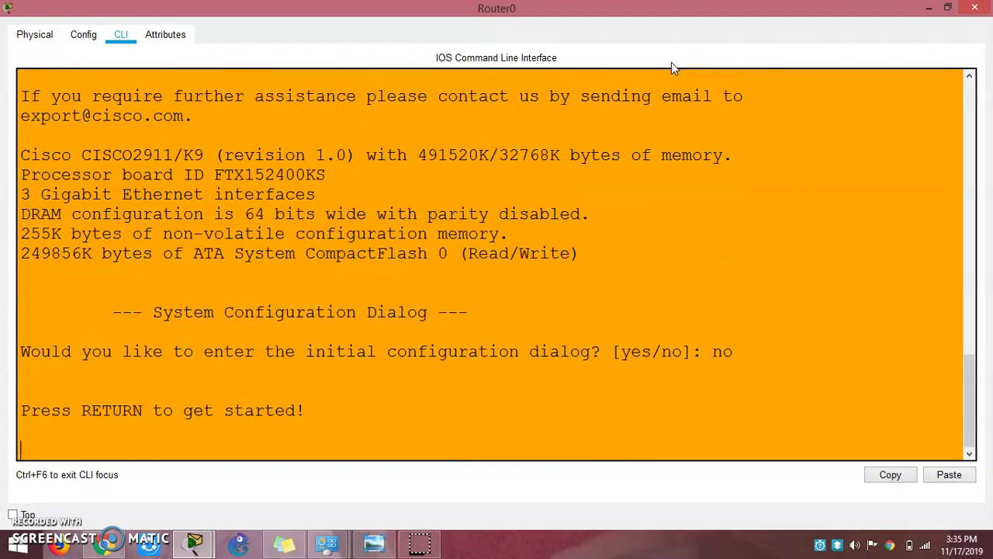
# Enter privileged mode and global configuration mode on Router0 with en and conf t
pyautogui.write('en')
pyautogui.press('Return')
pyautogui.write('cc')
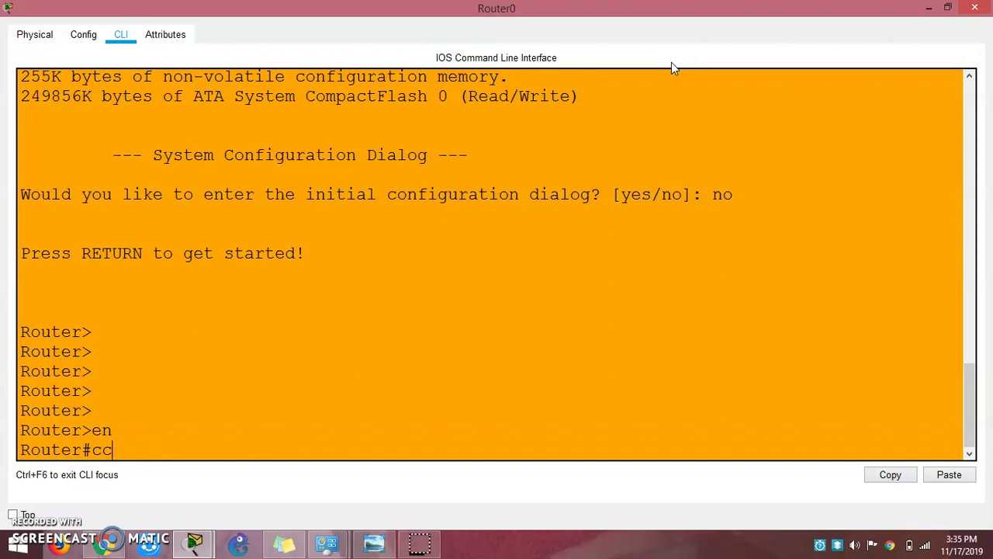
pyautogui.write('onf tf t')
pyautogui.press('Return')
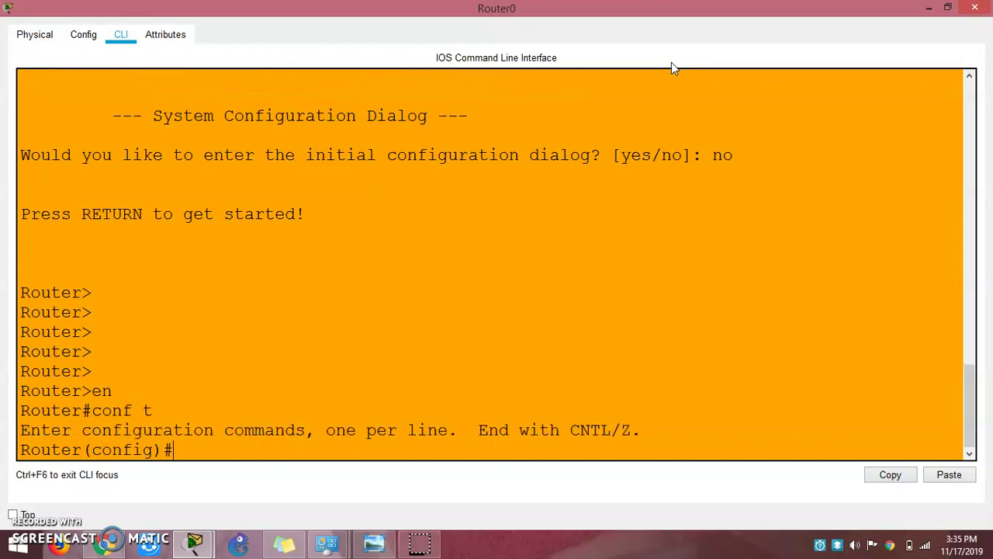
# Set Router0's hostname to RouterA
pyautogui.write('host')
pyautogui.press('Tab')
pyautogui.write('na')
pyautogui.press('BackSpace')
pyautogui.press('BackSpace')
pyautogui.write('Router')
pyautogui.press('Return')
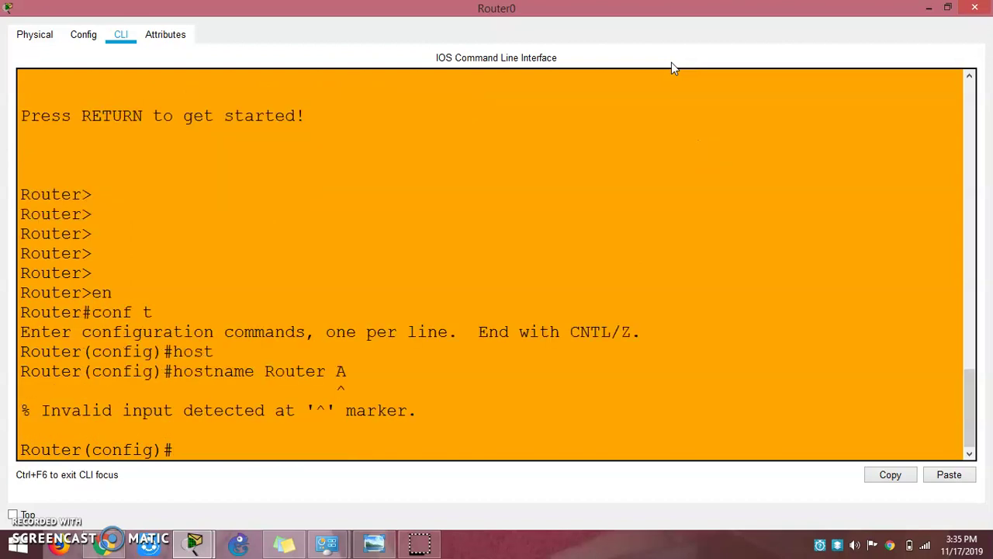
pyautogui.press('Up')
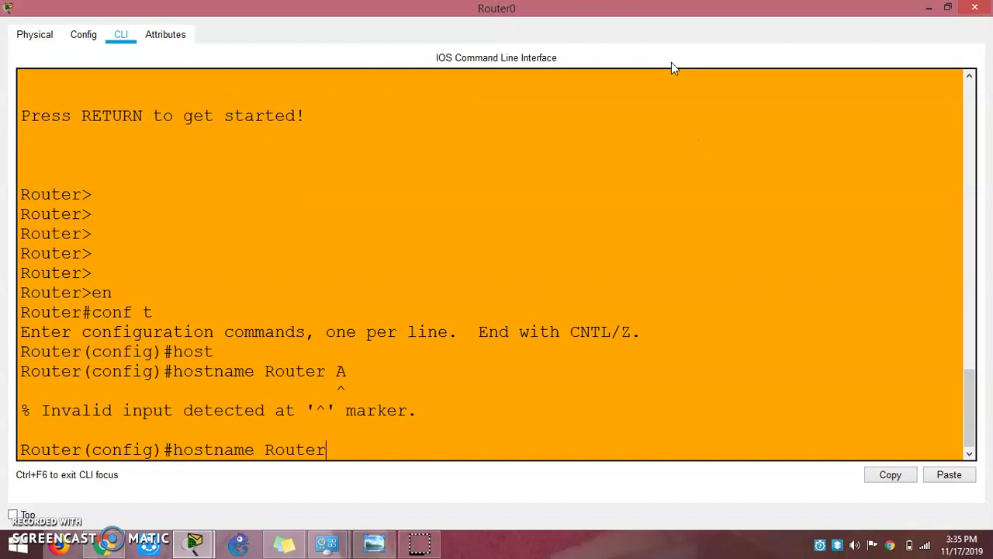
pyautogui.press('Return')
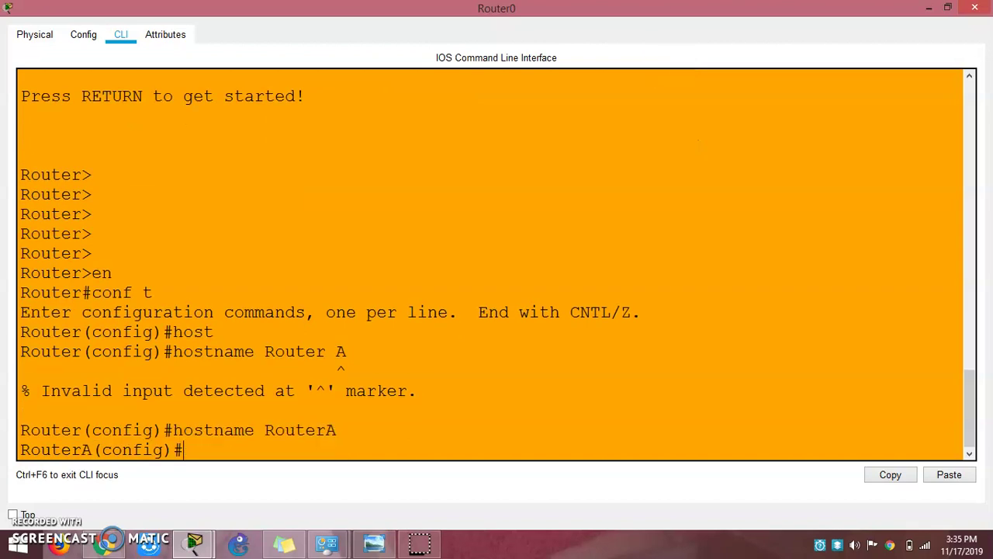
# Check in the topology which port Router0 uses for the link to Router1, and return to its maximized command line
pyautogui.click(947, 8)
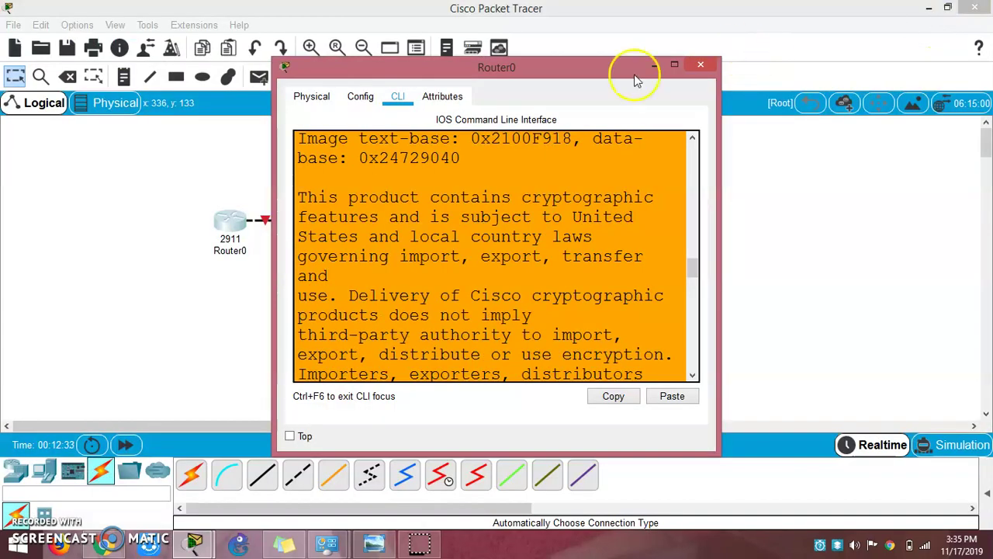
pyautogui.moveTo(510, 75); pyautogui.dragTo(627, 58)
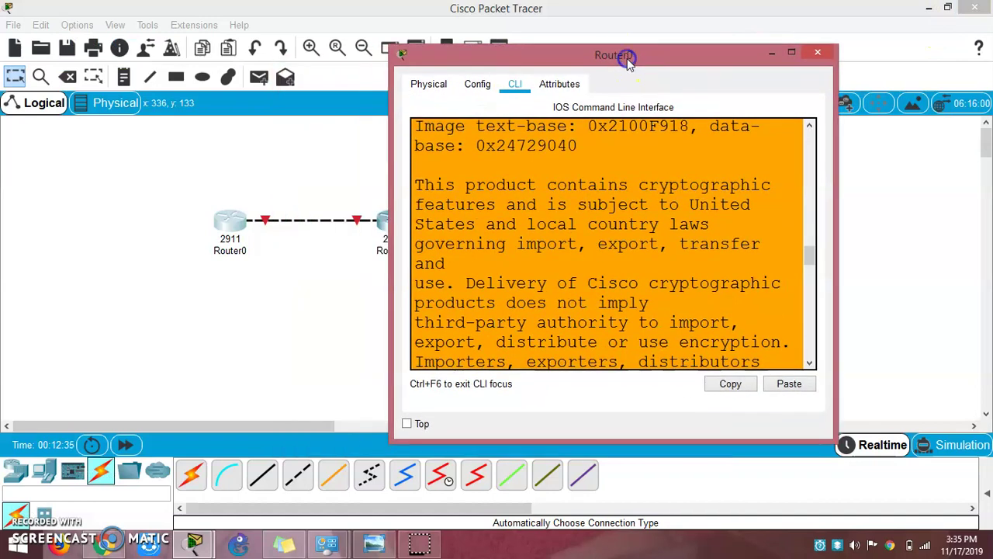
pyautogui.click(266, 225)
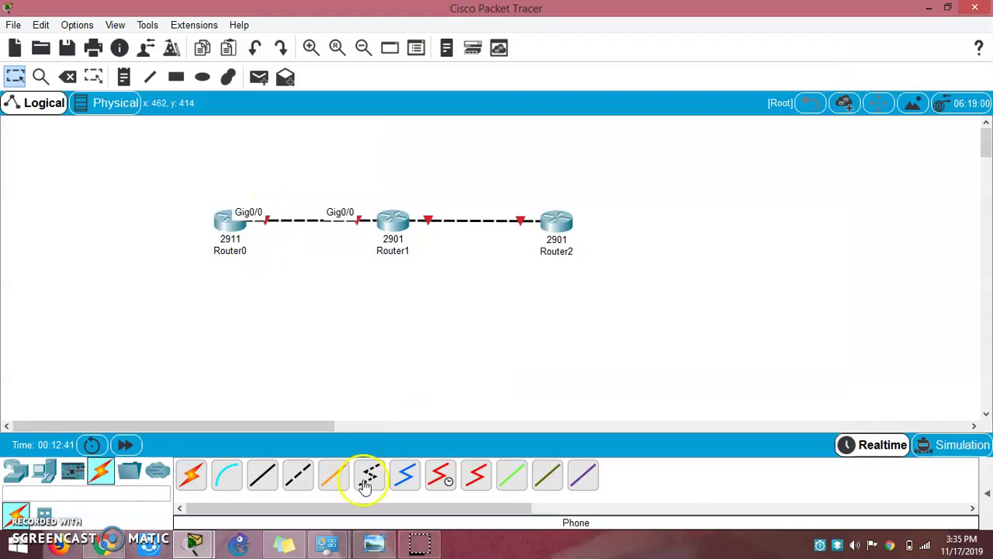
pyautogui.moveTo(419, 543)
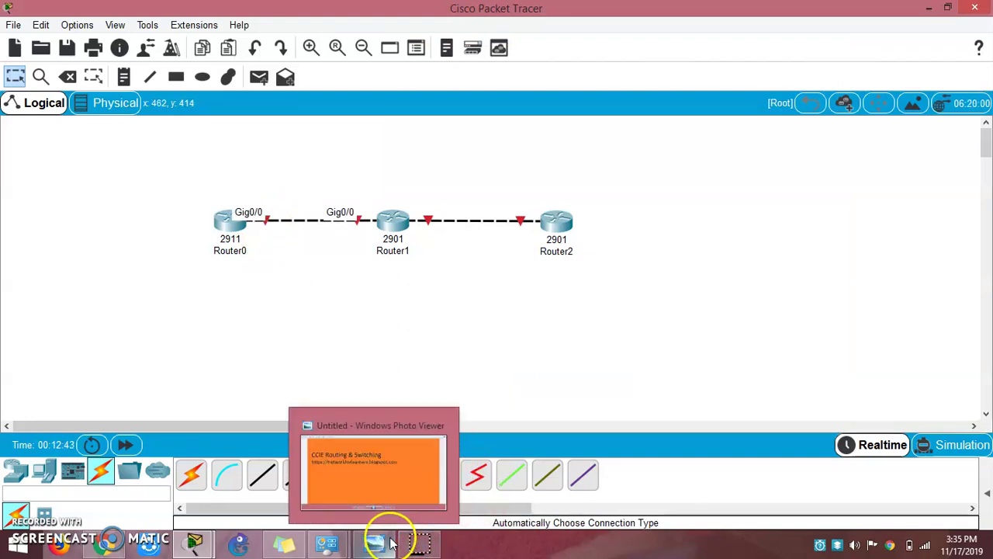
pyautogui.moveTo(195, 544)
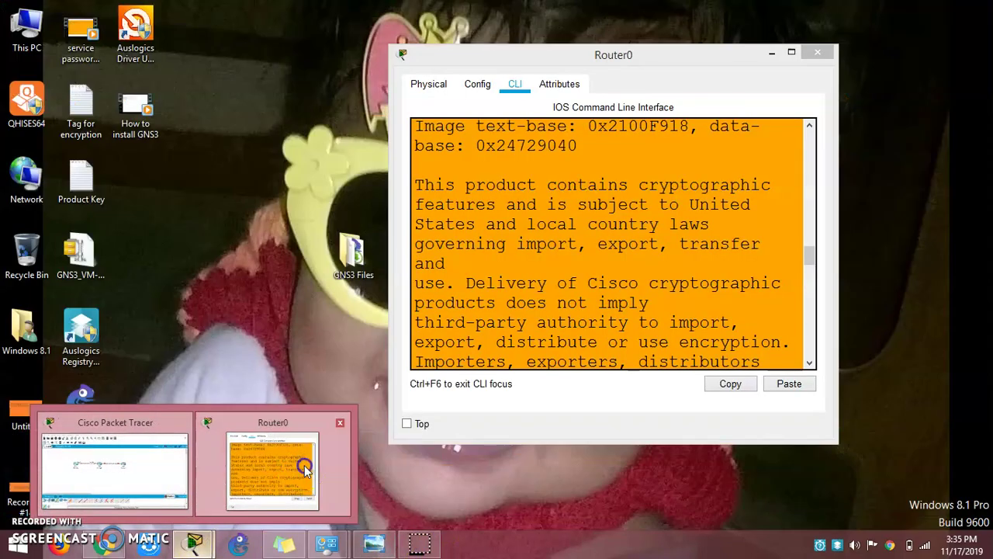
pyautogui.click(319, 476)
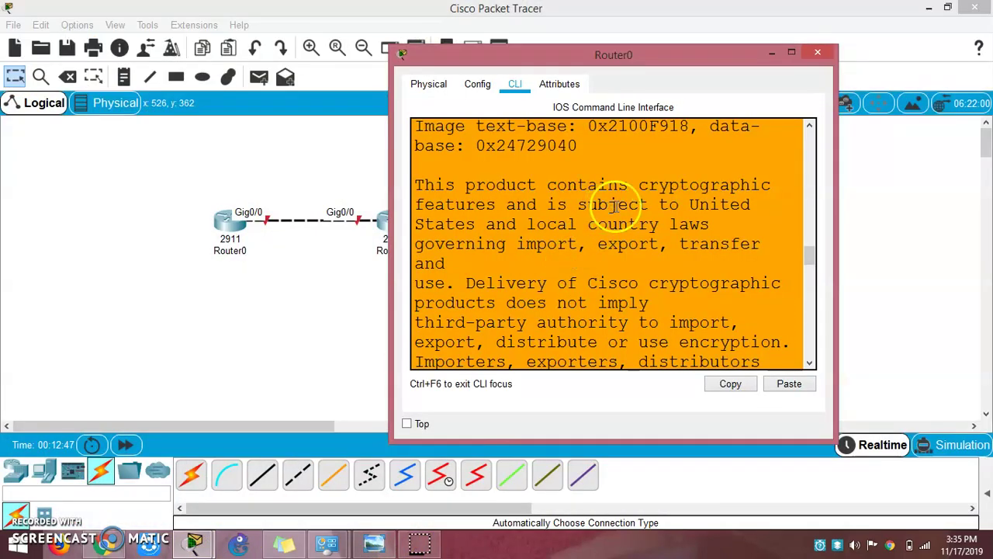
pyautogui.click(774, 54)
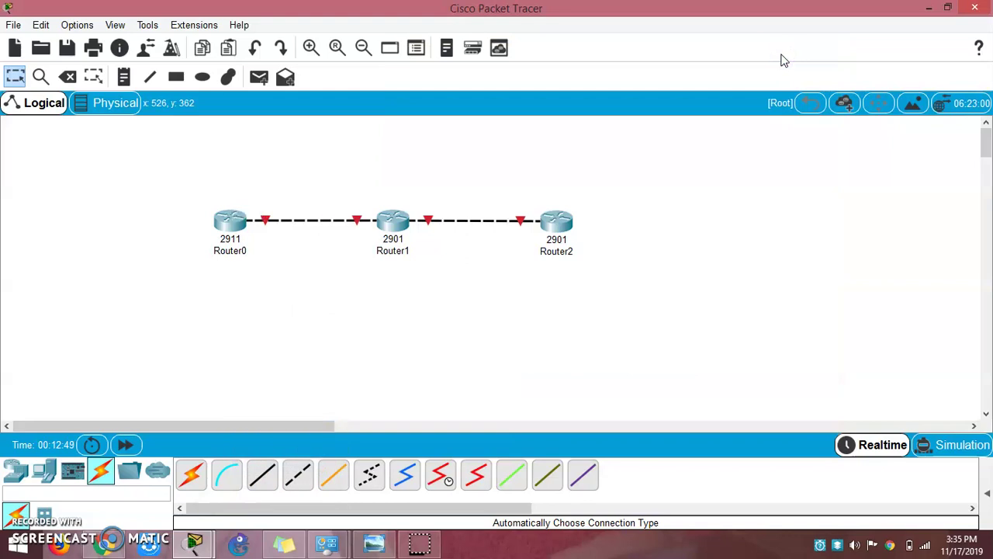
pyautogui.moveTo(195, 543)
pyautogui.click(264, 491)
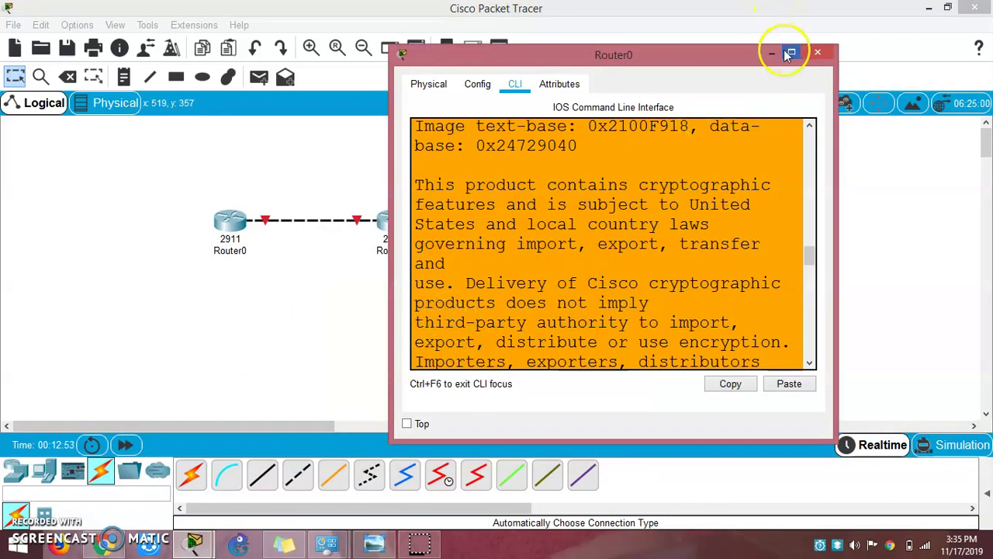
pyautogui.click(791, 51)
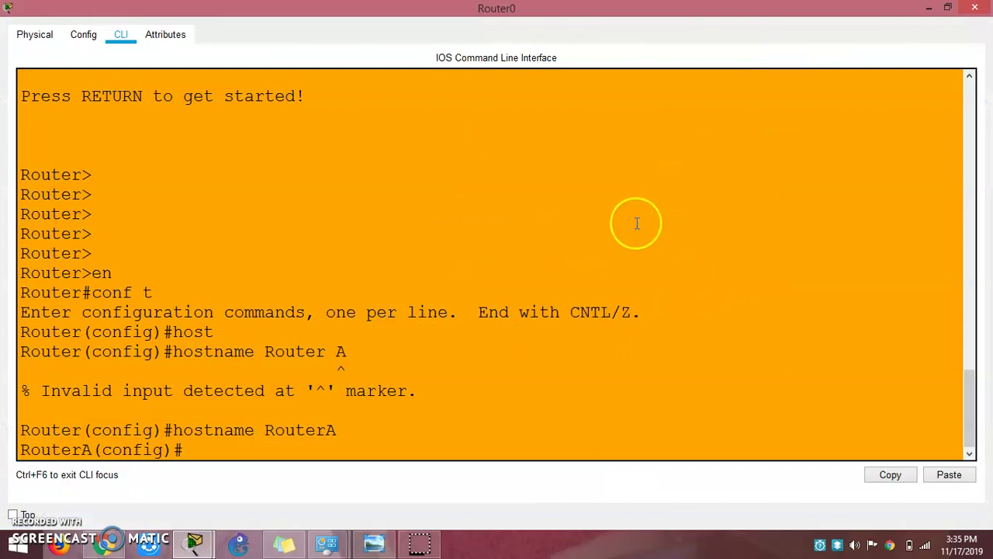
# Enter interface configuration mode for gigabitEthernet0/0 on RouterA
pyautogui.click(369, 448)
pyautogui.write('ip add')
pyautogui.press('BackSpace')
pyautogui.press('BackSpace')
pyautogui.press('BackSpace')
pyautogui.press('BackSpace')
pyautogui.write('int')
pyautogui.press('Tab')
pyautogui.write('gi')
pyautogui.press('Tab')
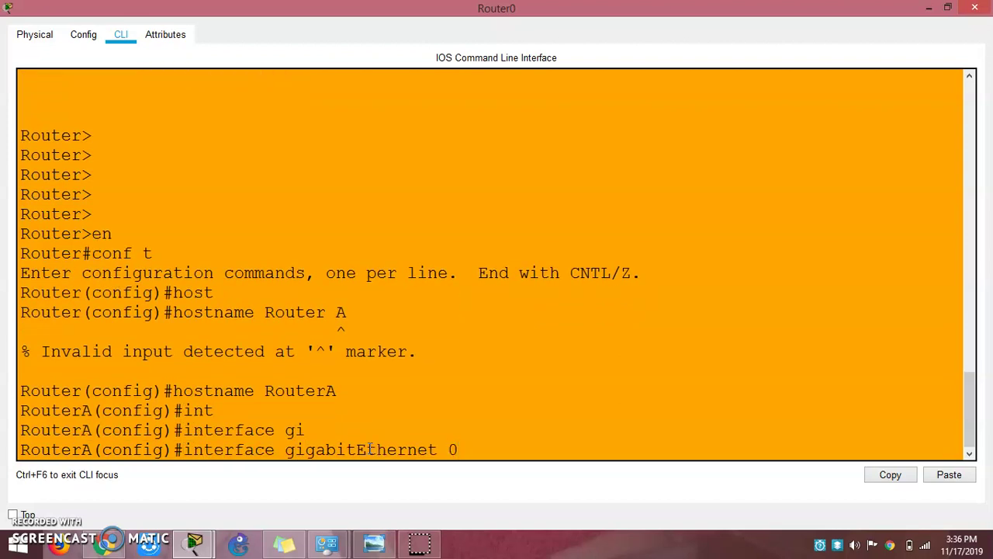
pyautogui.write('0?')
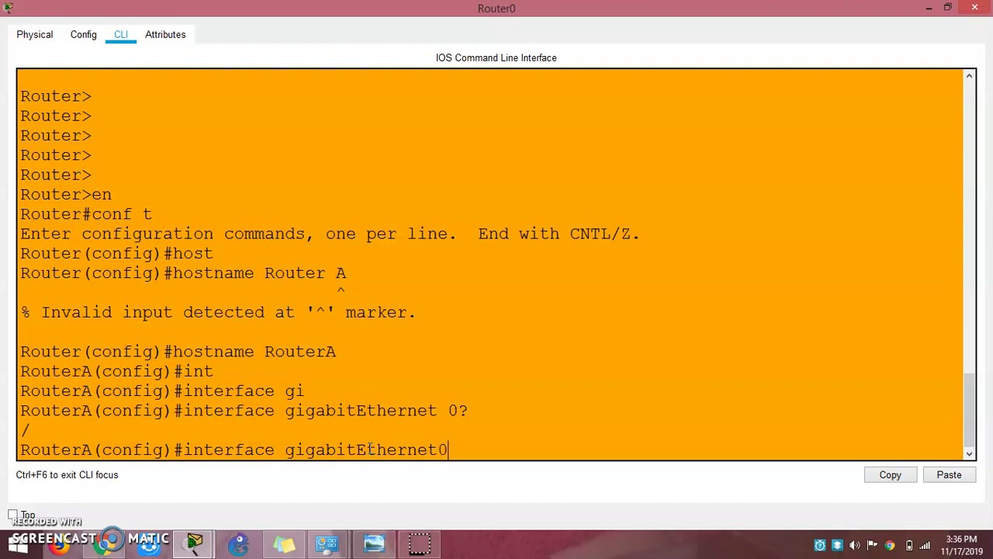
pyautogui.press('Return')
pyautogui.press('Return')
pyautogui.press('Return')
pyautogui.press('Return')
pyautogui.press('Return')
pyautogui.press('Return')
pyautogui.press('Return')
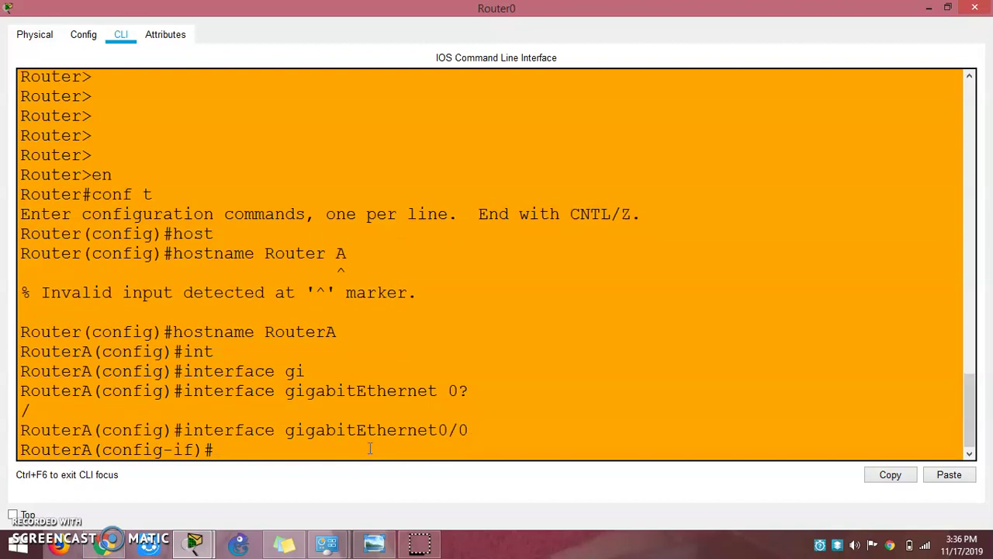
# Assign the IP address 192.168.1.1 with subnet mask 255.255.255.0 to RouterA's gigabitEthernet0/0 interface
pyautogui.write('ip add')
pyautogui.press('Tab')
pyautogui.write('1')
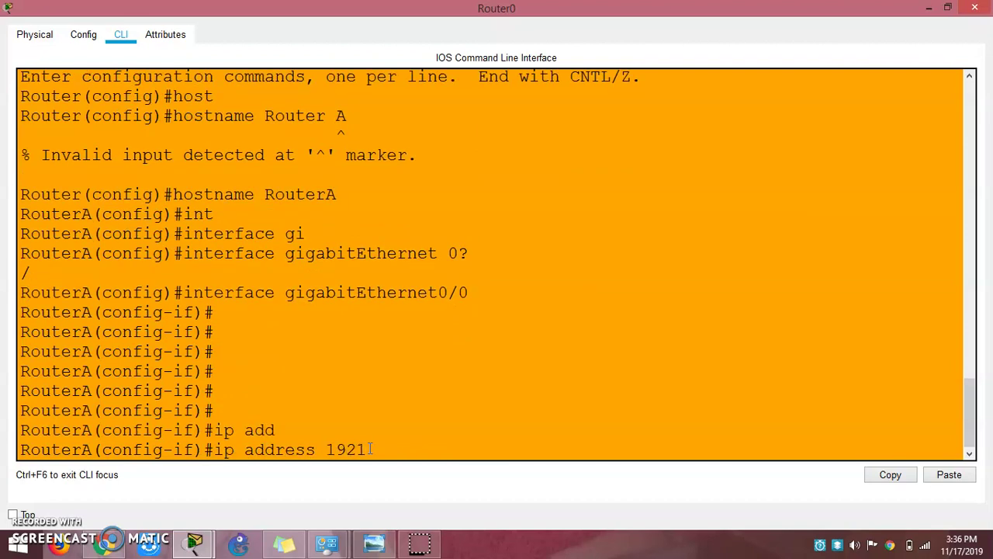
pyautogui.write('92.168.1.1 255.255.255.0')
pyautogui.press('Return')
pyautogui.press('Return')
pyautogui.press('Return')
# Enable the gigabitEthernet0/0 interface with no shutdown, then restore Router0's window and move it aside to uncover the topology
pyautogui.write('no ')
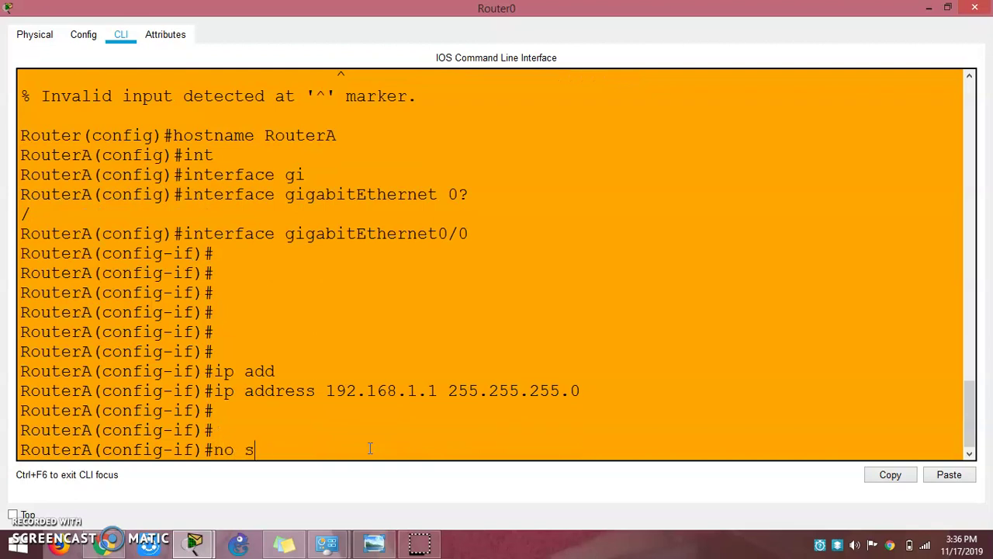
pyautogui.write('shu')
pyautogui.press('Tab')
pyautogui.press('Return')
pyautogui.press('Return')
pyautogui.press('Return')
pyautogui.press('Return')
pyautogui.press('Return')
pyautogui.press('Return')
pyautogui.press('Return')
pyautogui.press('Return')
pyautogui.press('Return')
pyautogui.press('Return')
pyautogui.press('Return')
pyautogui.press('Return')
pyautogui.press('Return')
pyautogui.press('Return')
pyautogui.press('Return')
pyautogui.press('Return')
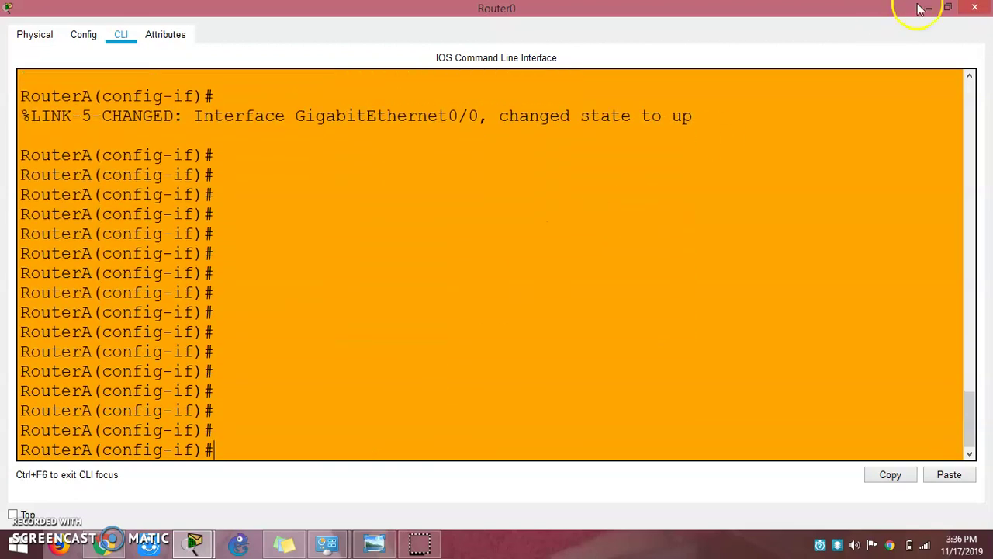
pyautogui.click(948, 7)
pyautogui.moveTo(650, 69); pyautogui.dragTo(783, 62)
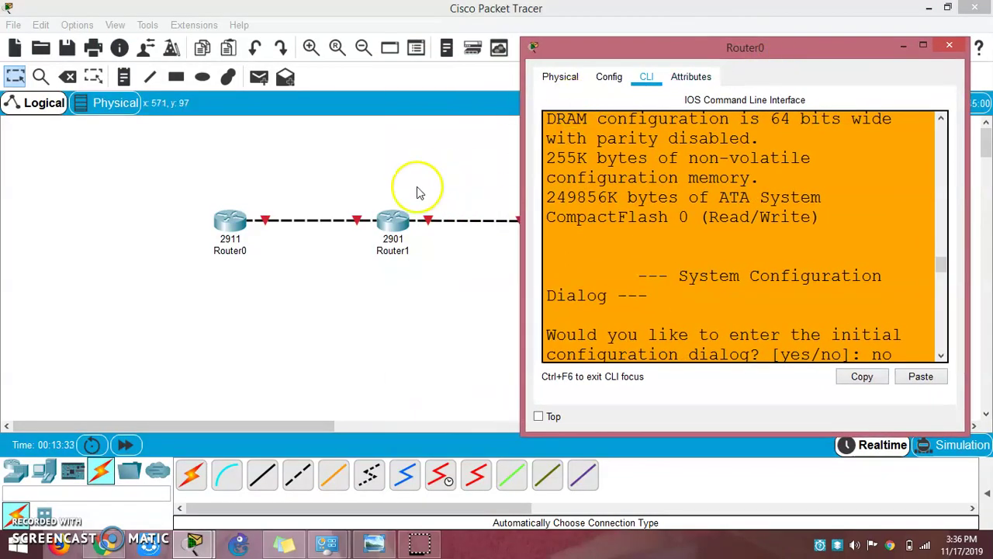
# Open Router1's command line, decline the initial configuration dialog, and enter privileged EXEC mode
pyautogui.click(396, 221)
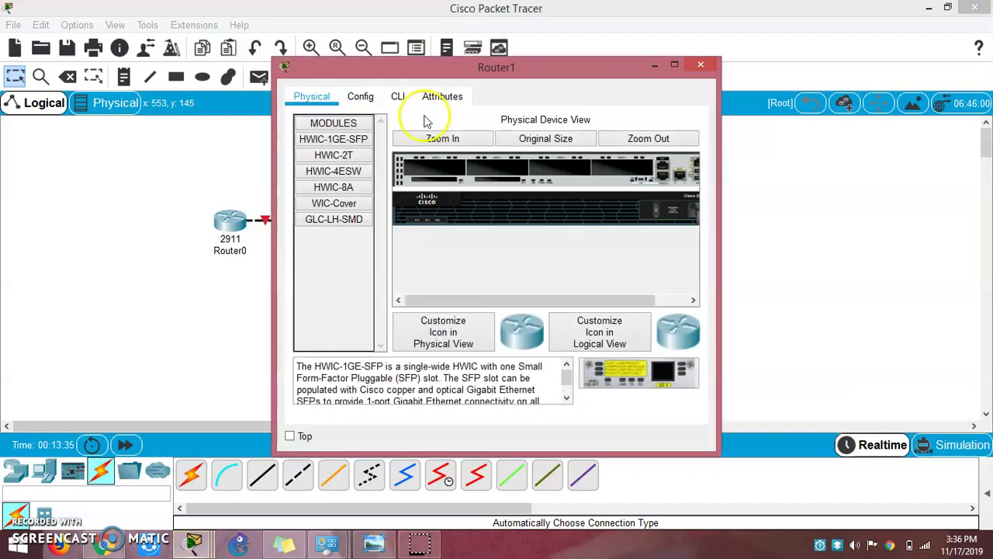
pyautogui.click(398, 96)
pyautogui.write('no')
pyautogui.press('Return')
pyautogui.write('en')
pyautogui.press('Return')
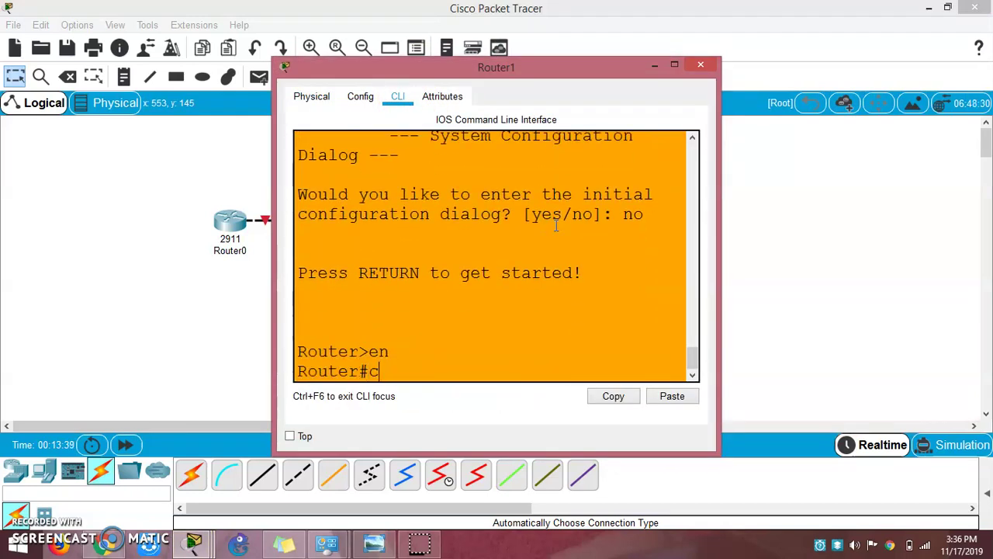
# Enter global configuration mode on Router1 and set its hostname to RouterB
pyautogui.write('cof')
pyautogui.press('BackSpace')
pyautogui.press('BackSpace')
pyautogui.write('nf t')
pyautogui.press('Return')
pyautogui.write('host')
pyautogui.press('Tab')
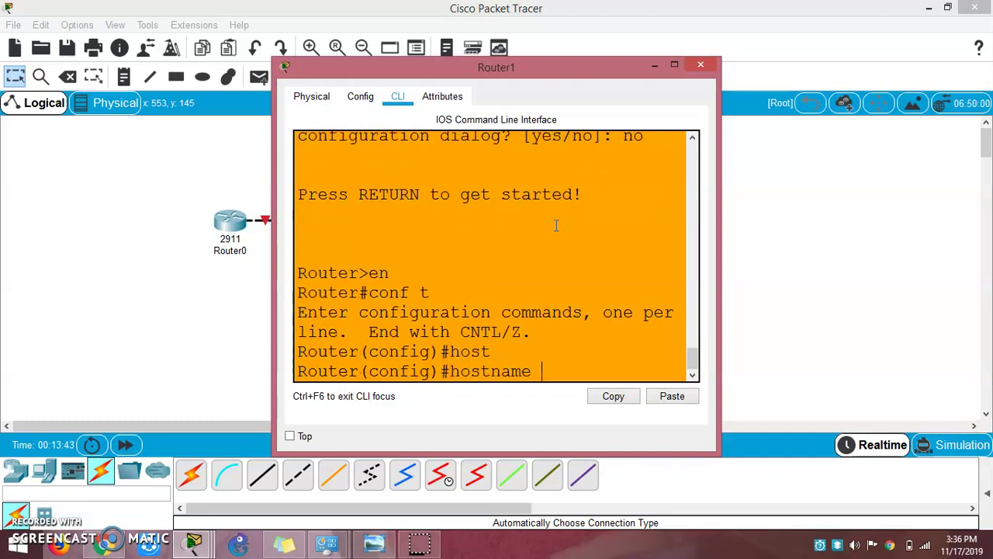
pyautogui.write('Rout')
pyautogui.press('Return')
pyautogui.press('Return')
pyautogui.press('Return')
pyautogui.press('Return')
# Enter interface configuration mode for gigabitEthernet 0/0 on RouterB
pyautogui.write('int')
pyautogui.press('Tab')
pyautogui.write('g')
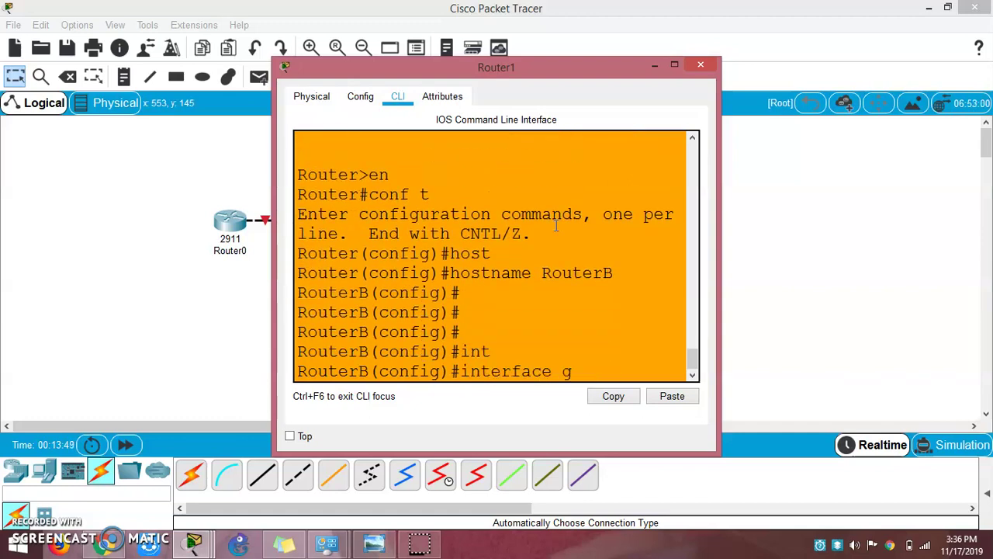
pyautogui.write('igabitEthernet 0/0')
pyautogui.press('Tab')
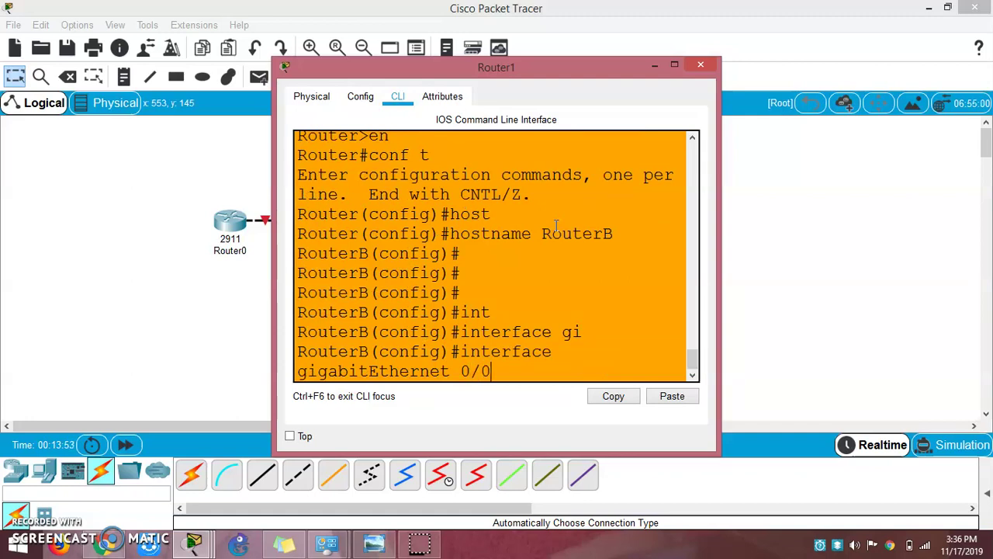
pyautogui.press('Return')
# Assign the IP address 192.168.2.1 with subnet mask 255.255.255.0 to RouterB's gigabitEthernet 0/0 interface
pyautogui.write('ip add')
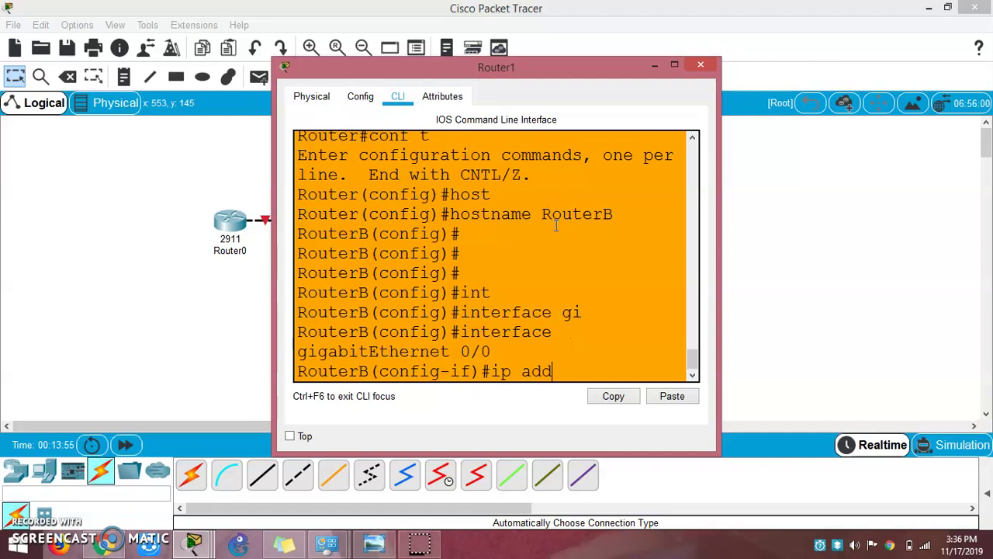
pyautogui.press('Tab')
pyautogui.write('192.168.2.1')
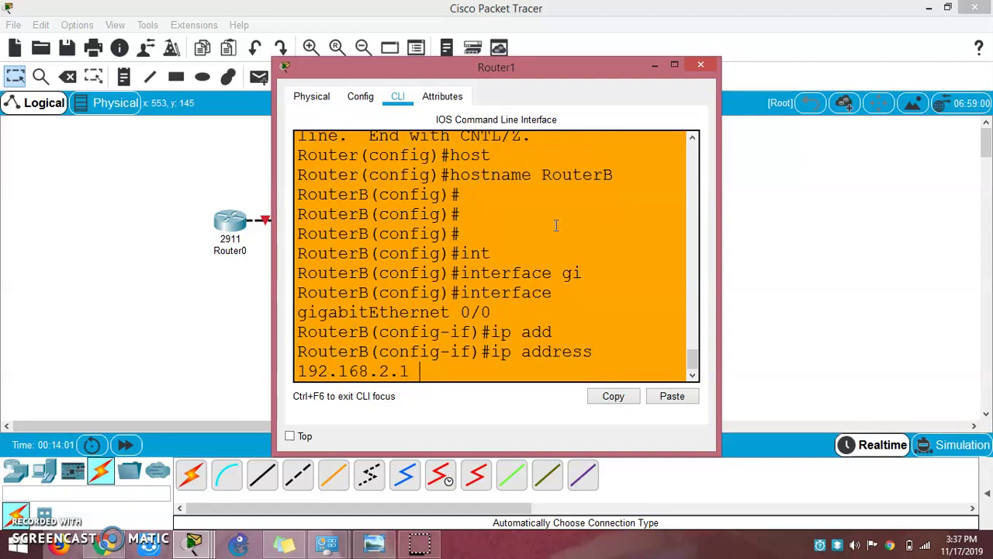
pyautogui.write(' 255.255.255.0')
pyautogui.press('Return')
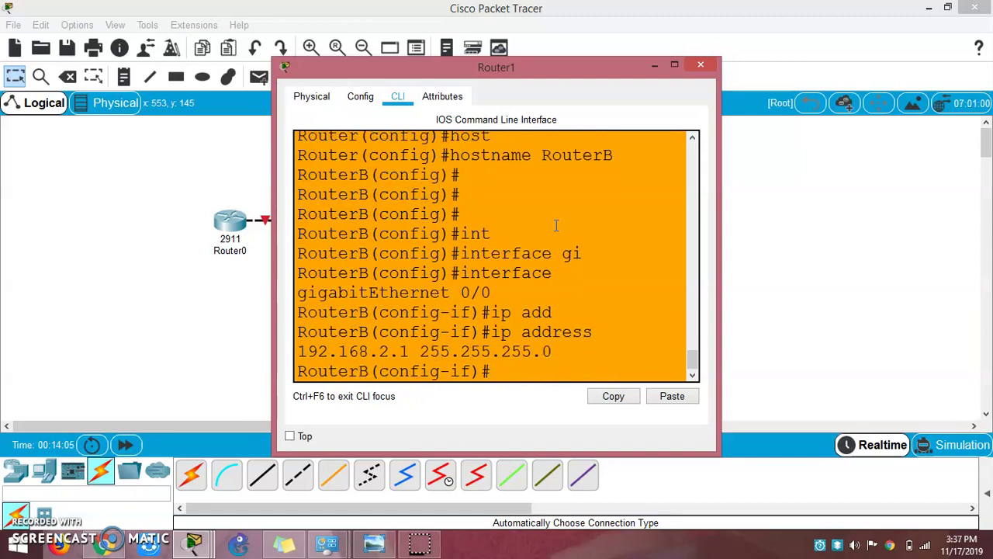
# Enable RouterB's gigabitEthernet 0/0 interface with no shutdown
pyautogui.write('no shu')
pyautogui.press('Tab')
pyautogui.press('Return')
pyautogui.press('Return')
pyautogui.press('Return')
pyautogui.press('Return')
pyautogui.press('Return')
pyautogui.press('Return')
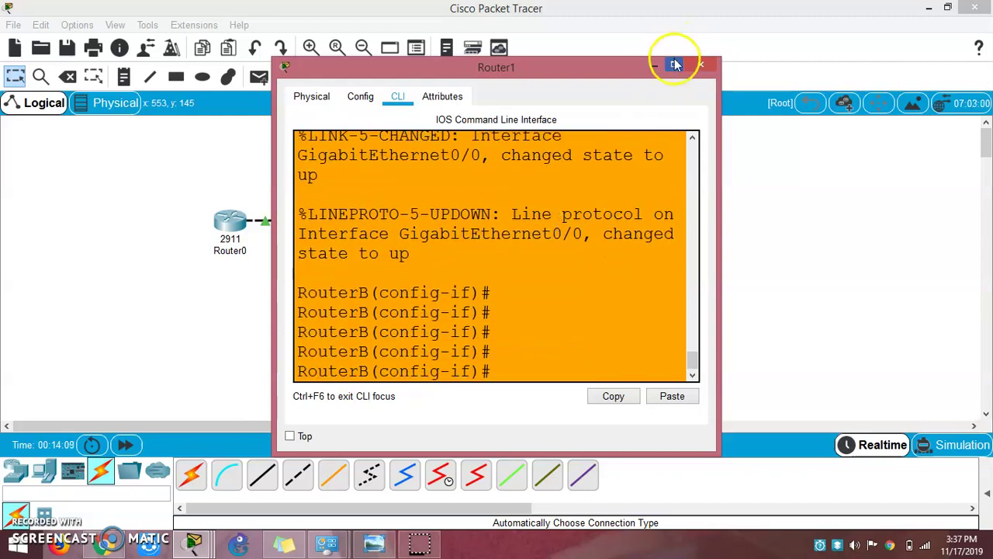
# Move Router1's window aside to uncover the topology, and ping 192.168.1.1 from RouterB
pyautogui.moveTo(621, 67); pyautogui.dragTo(832, 64)
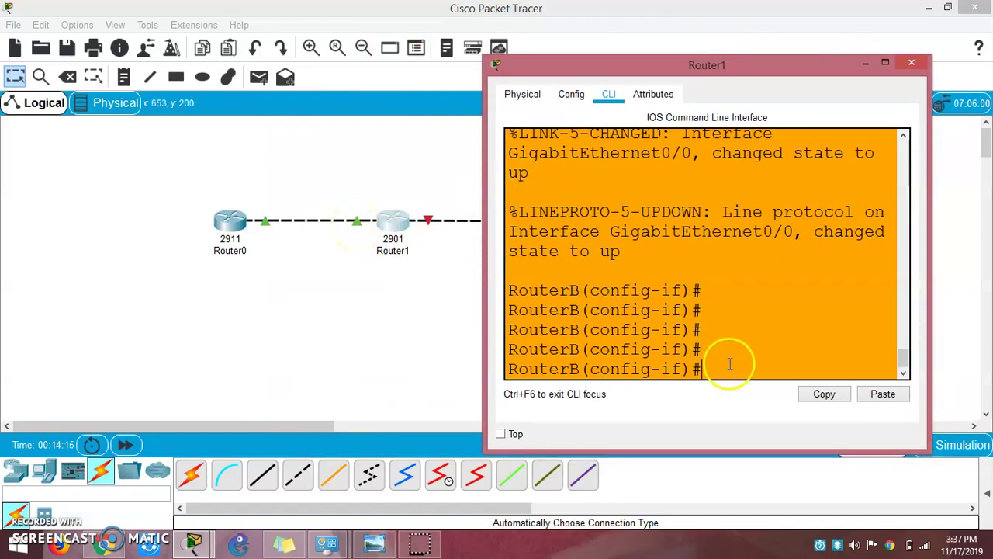
pyautogui.write('do ping 192.168.')
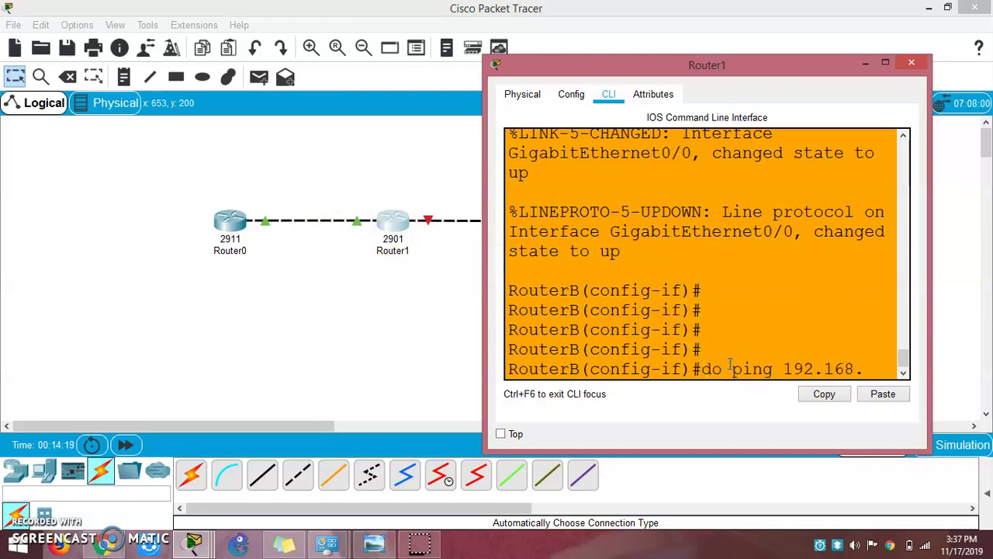
pyautogui.write('1.1')
pyautogui.press('Return')
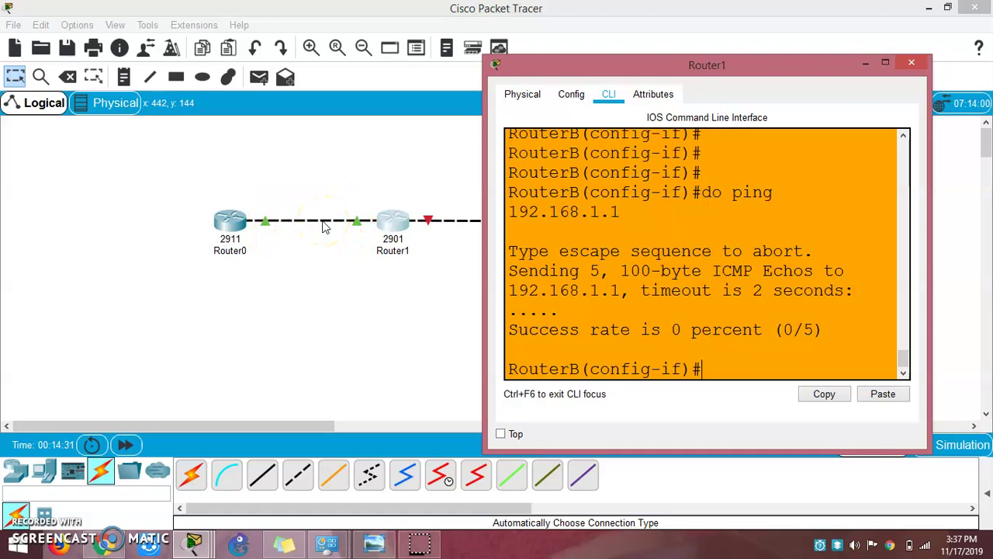
# Exit interface and global configuration modes to return to RouterB's privileged EXEC prompt
pyautogui.write('exit')
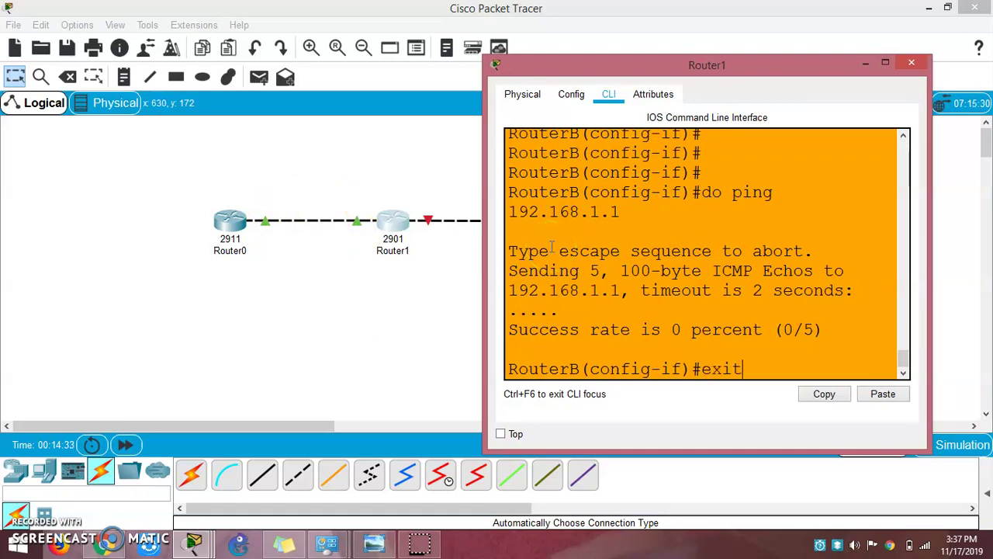
pyautogui.press('Return')
pyautogui.press('Return')
pyautogui.press('Return')
pyautogui.write('exit')
pyautogui.press('Return')
pyautogui.press('Return')
pyautogui.press('Return')
pyautogui.press('Return')
# Display RouterB's IP routing table, examine its connected network entries in the maximized window, and restore the window
pyautogui.write('sh ip ro')
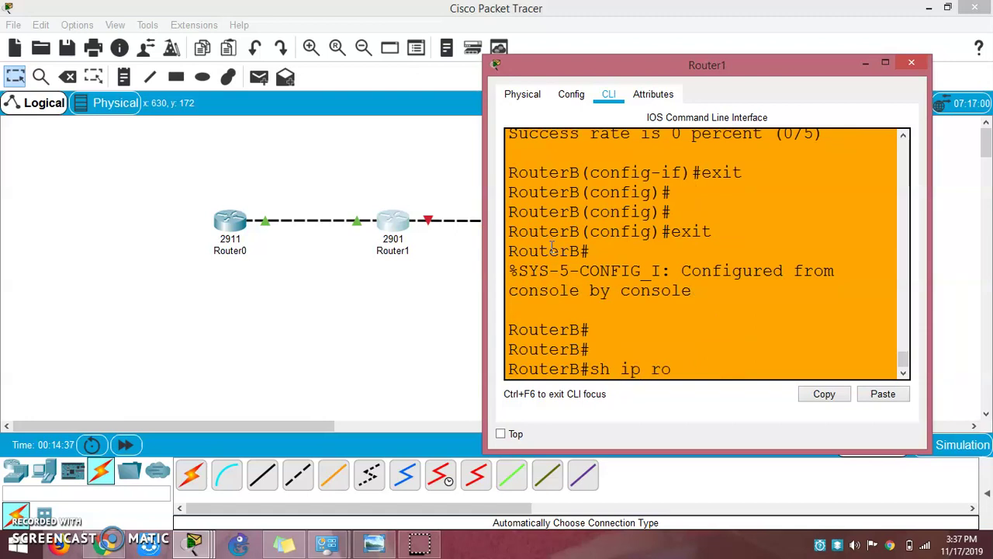
pyautogui.write('ut')
pyautogui.press('Return')
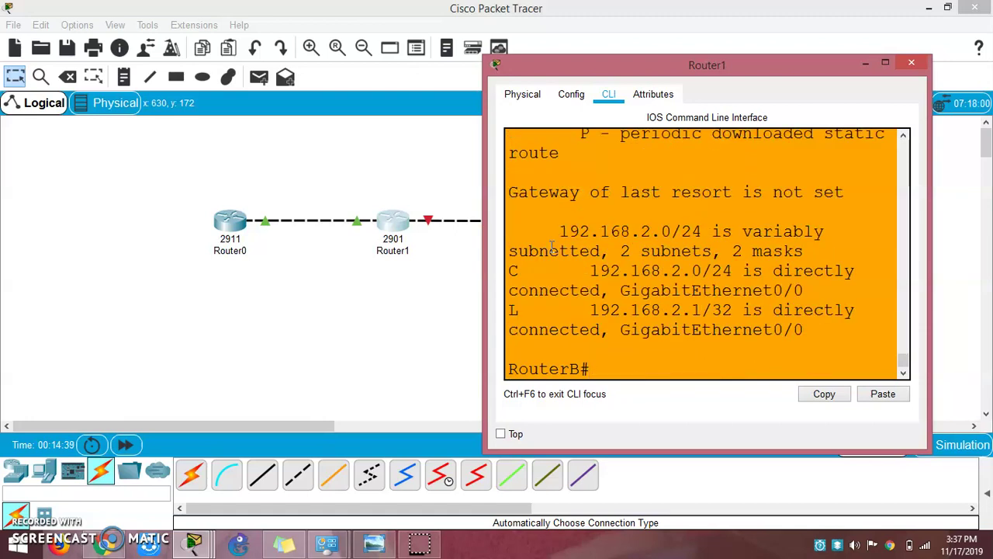
pyautogui.click(884, 62)
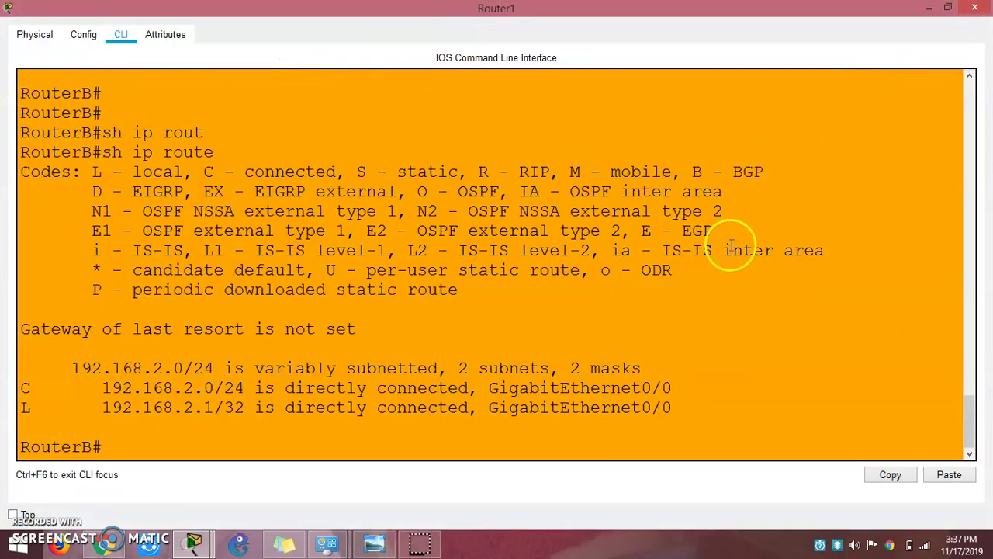
pyautogui.moveTo(82, 388); pyautogui.dragTo(248, 392)
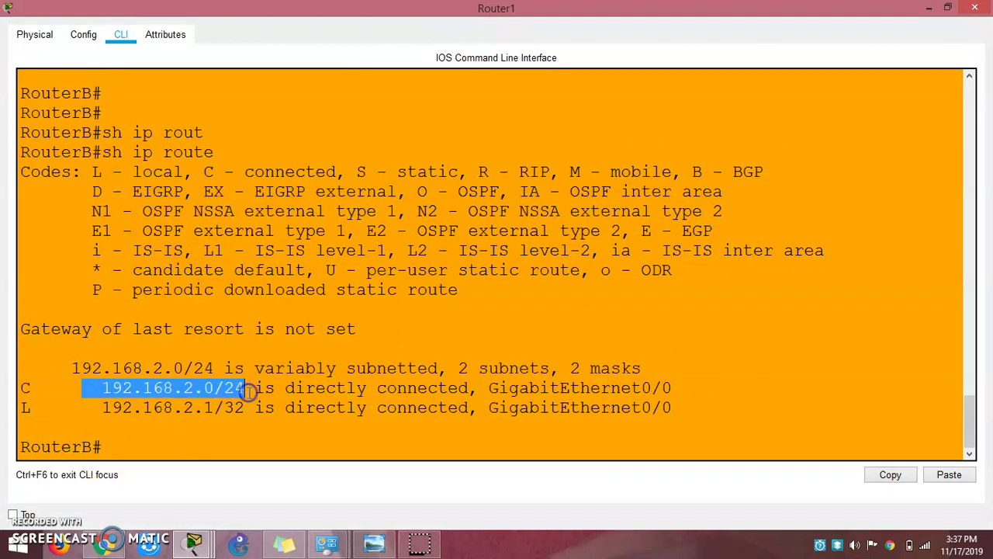
pyautogui.click(391, 431)
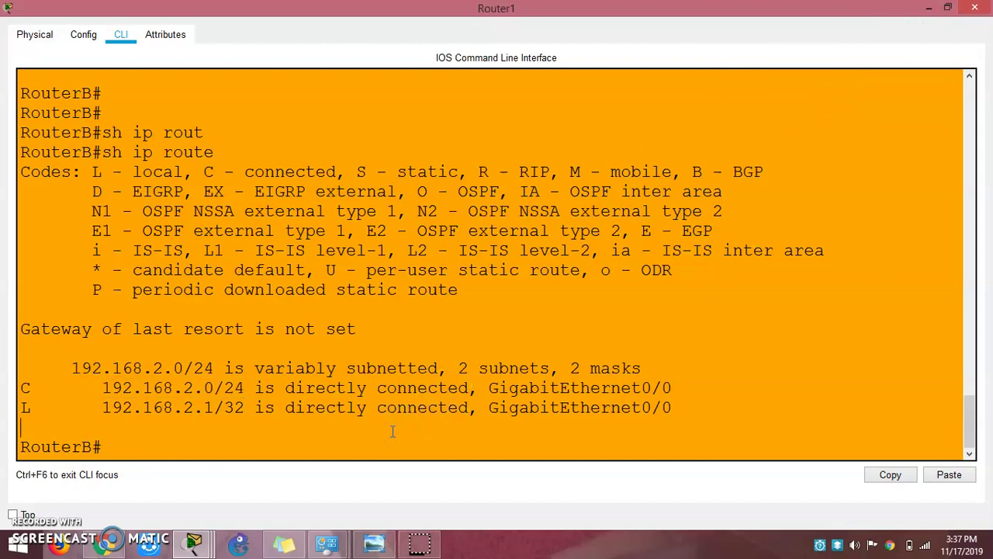
pyautogui.click(234, 386)
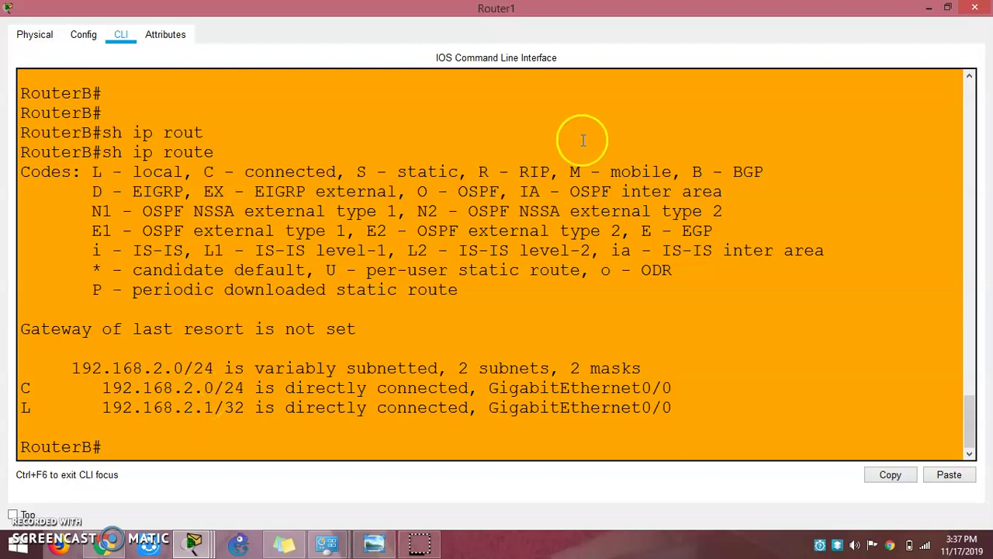
pyautogui.click(949, 7)
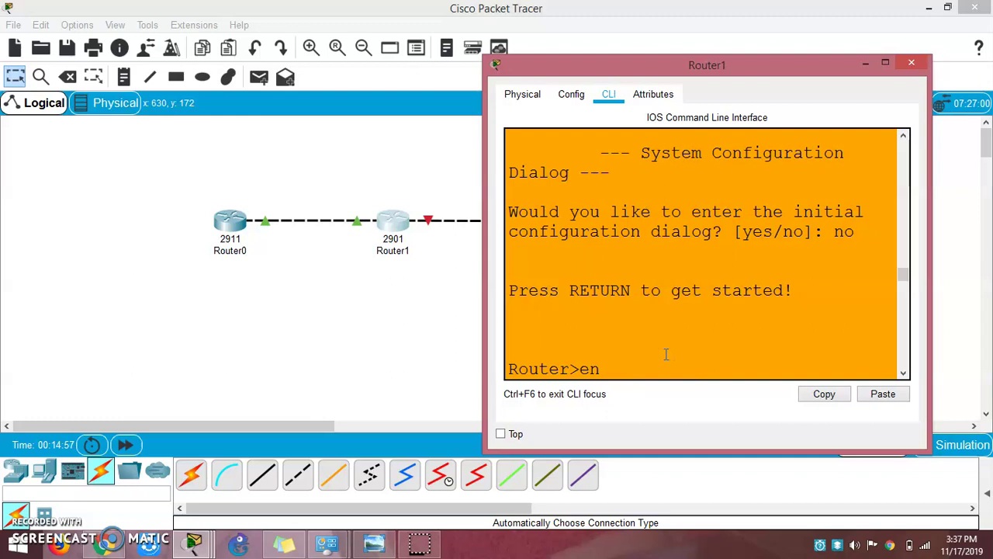
# Return to the current prompt in Router1's command line and enter global configuration mode on RouterB
pyautogui.moveTo(898, 272); pyautogui.dragTo(890, 365)
pyautogui.write('en')
pyautogui.press('BackSpace')
pyautogui.press('BackSpace')
pyautogui.press('BackSpace')
pyautogui.press('BackSpace')
pyautogui.write('conf t')
pyautogui.press('Return')
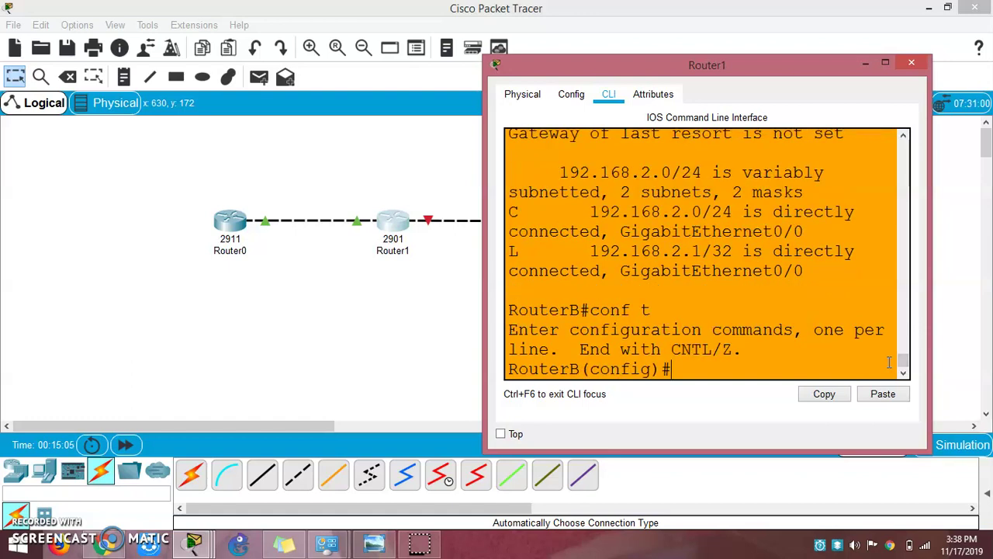
# Reopen interface configuration mode for gigabitEthernet 0/0 on RouterB
pyautogui.write('int')
pyautogui.press('Tab')
pyautogui.write('g')
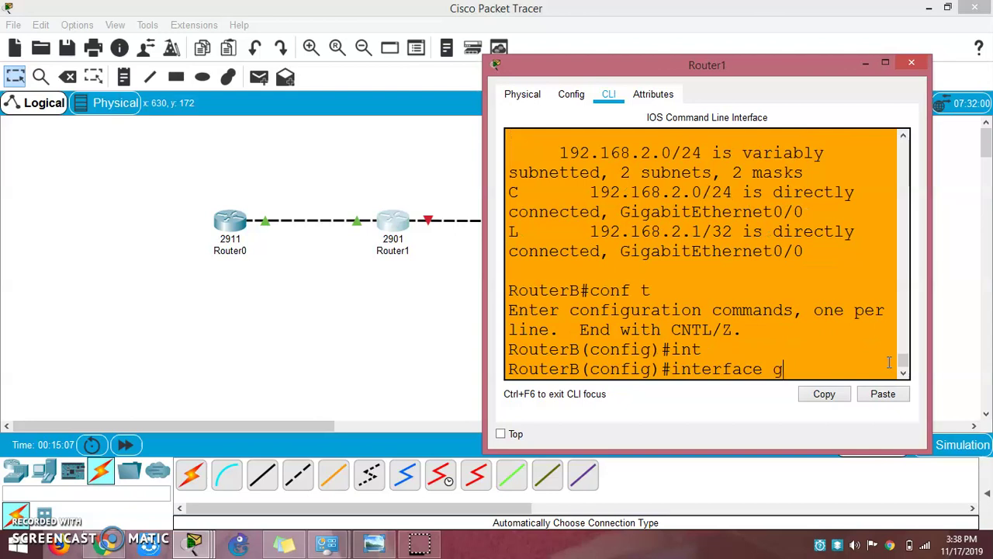
pyautogui.write('i')
pyautogui.press('Tab')
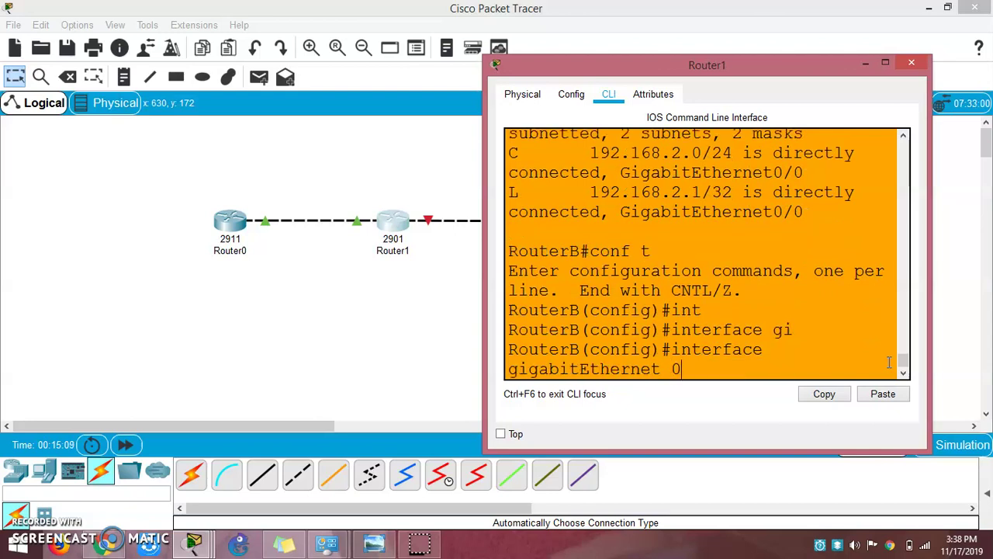
pyautogui.write('0/0')
pyautogui.press('Return')
# Remove the IP address from RouterB's gigabitEthernet 0/0 interface with no ip address
pyautogui.write('no ip add')
pyautogui.press('Tab')
pyautogui.press('Return')
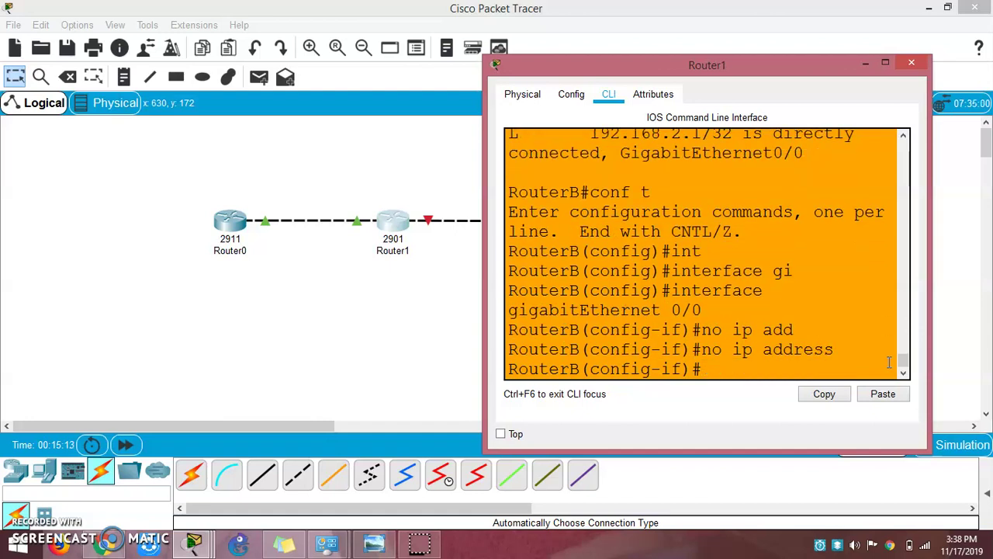
pyautogui.press('Return')
pyautogui.press('Return')
pyautogui.press('Return')
pyautogui.press('Return')
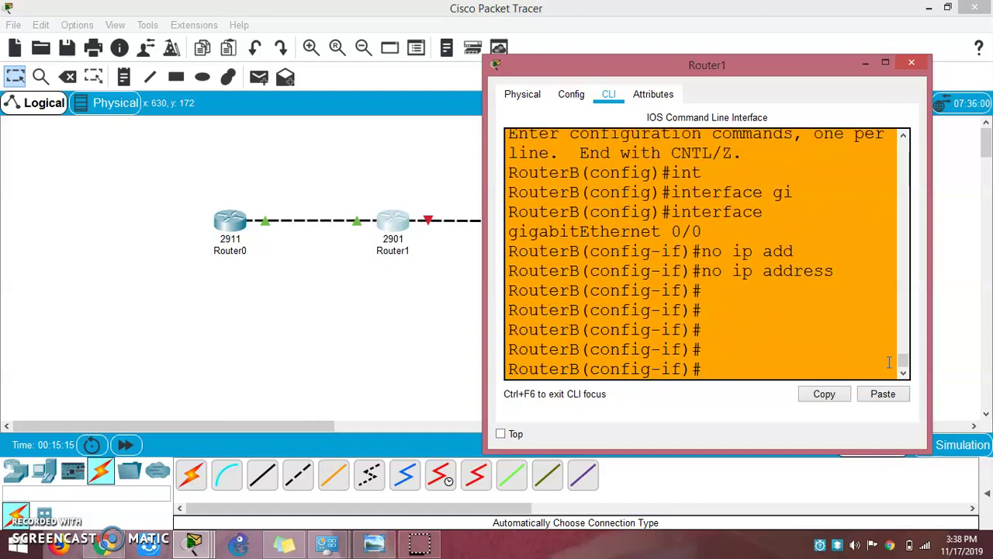
# Assign the IP address 192.168.1.2 with subnet mask 255.255.255.0 to RouterB's gigabitEthernet 0/0 interface
pyautogui.write('ip add')
pyautogui.press('Tab')
pyautogui.write('1')
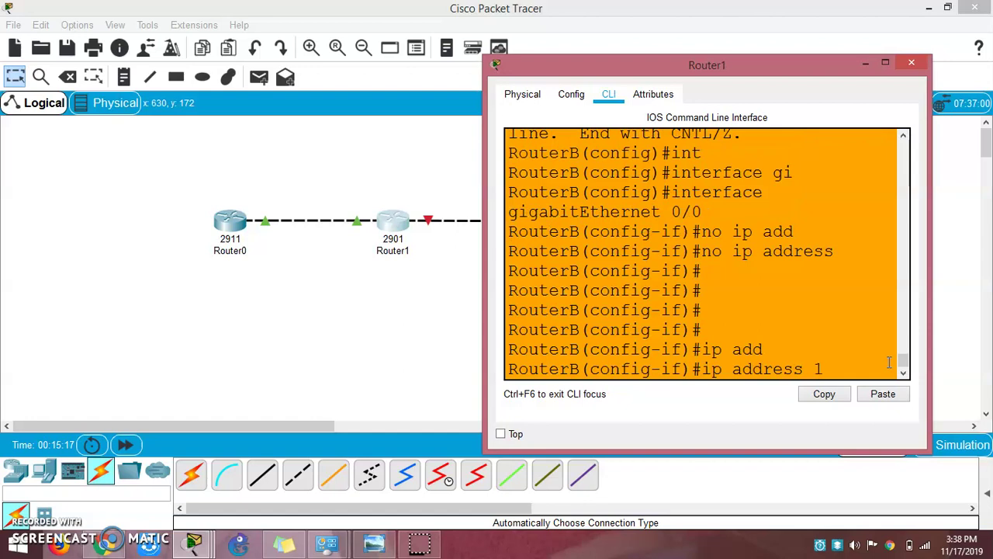
pyautogui.write('92.168.1.2 255.255.255.0')
pyautogui.press('Return')
pyautogui.press('Return')
pyautogui.press('Return')
pyautogui.press('Return')
pyautogui.press('Return')
pyautogui.press('Return')
pyautogui.press('Return')
pyautogui.press('Return')
pyautogui.press('Return')
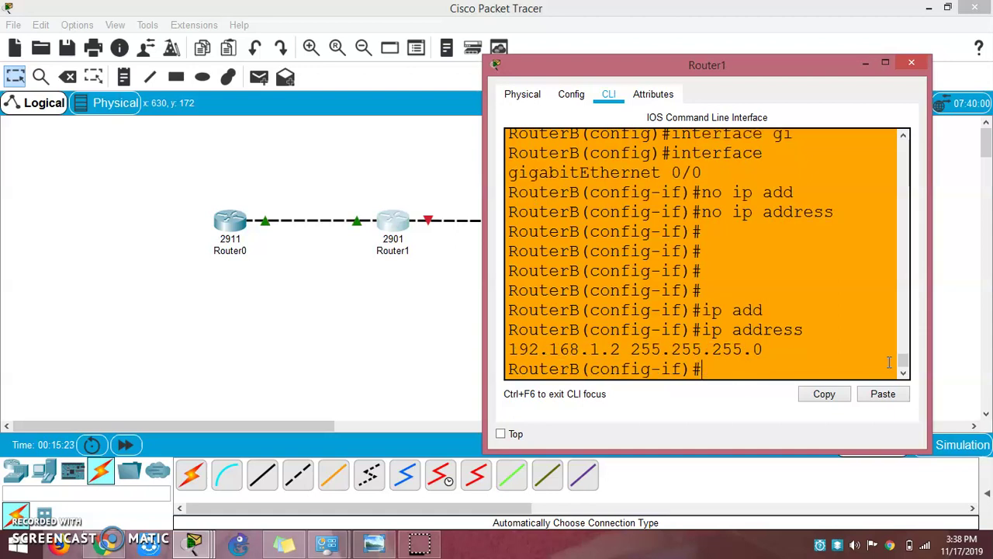
# Ping RouterA's address 192.168.1.1 from RouterB's interface configuration mode
pyautogui.write('do ping 192.168')
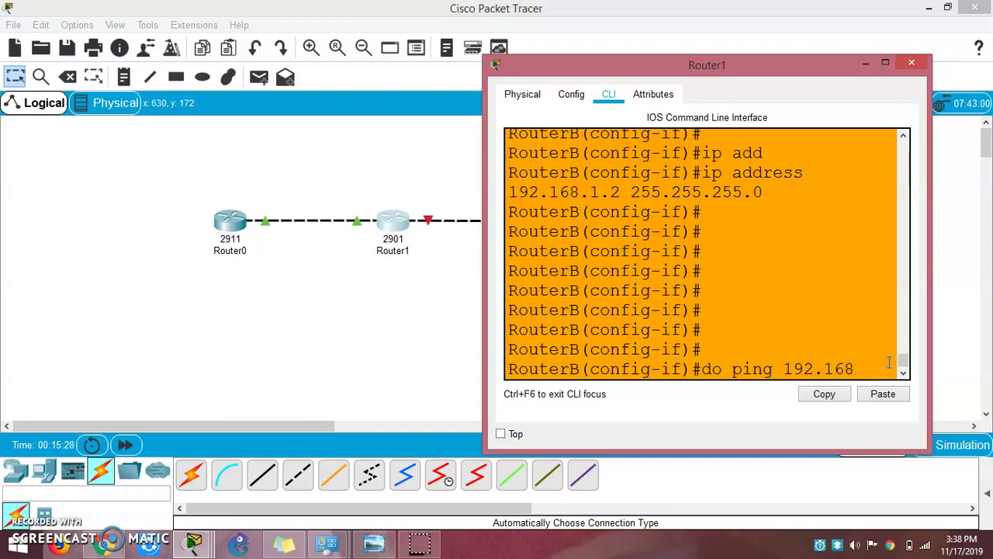
pyautogui.write('.1.1')
pyautogui.press('Return')
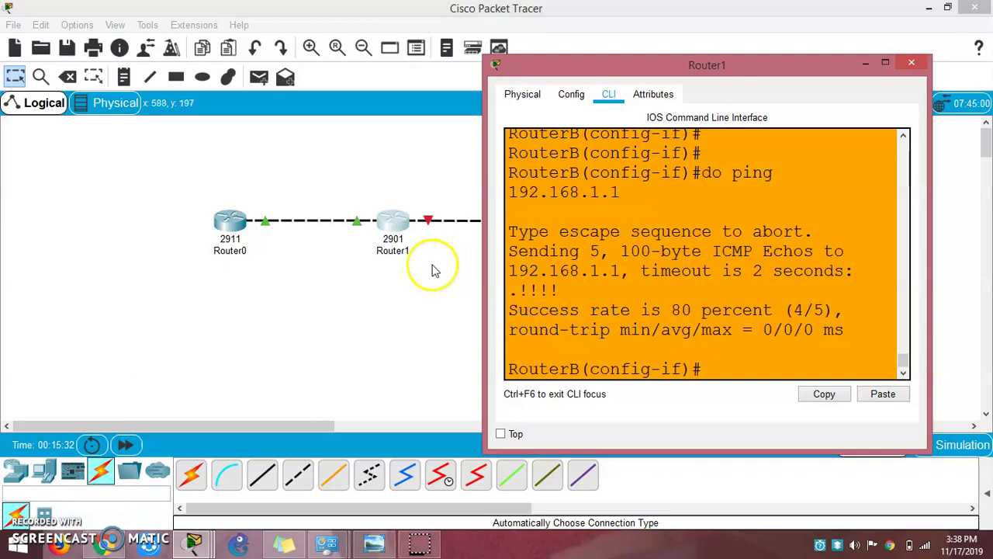
# Display the IP routing table from RouterB's interface configuration mode and examine the connected and local entries for GigabitEthernet0/0
pyautogui.write('exit')
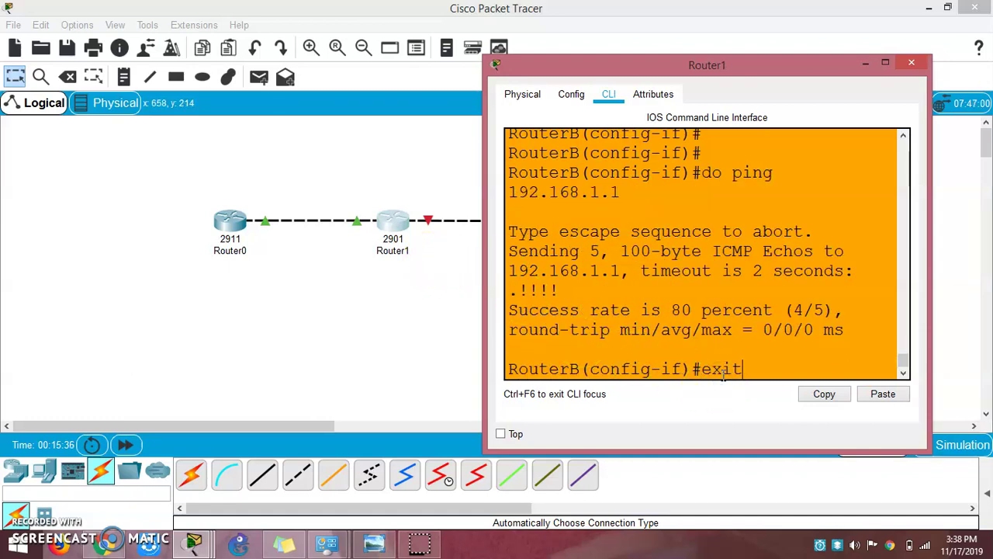
pyautogui.press('BackSpace')
pyautogui.press('BackSpace')
pyautogui.press('BackSpace')
pyautogui.press('BackSpace')
pyautogui.write('do sh ip rou')
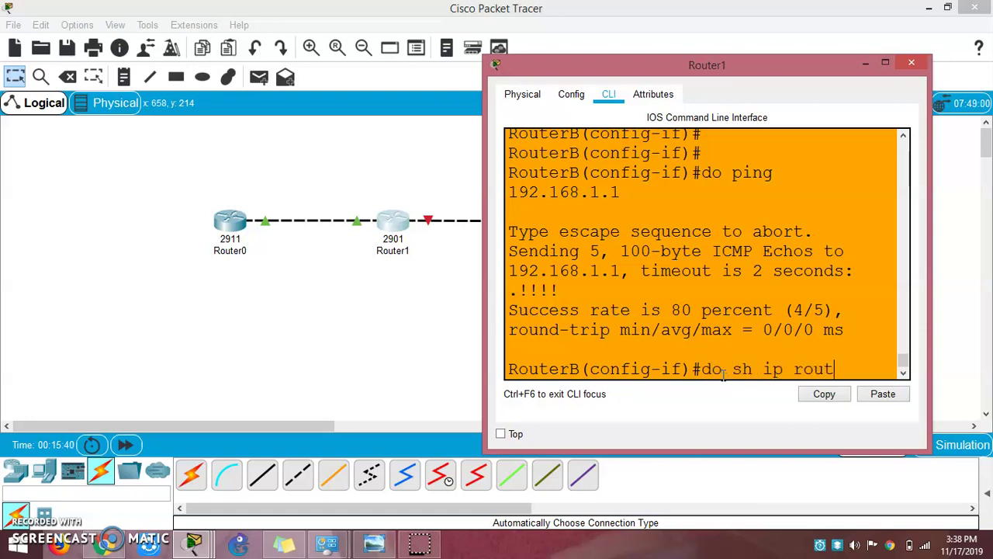
pyautogui.write('t')
pyautogui.press('Return')
pyautogui.press('Return')
pyautogui.press('Return')
pyautogui.press('Return')
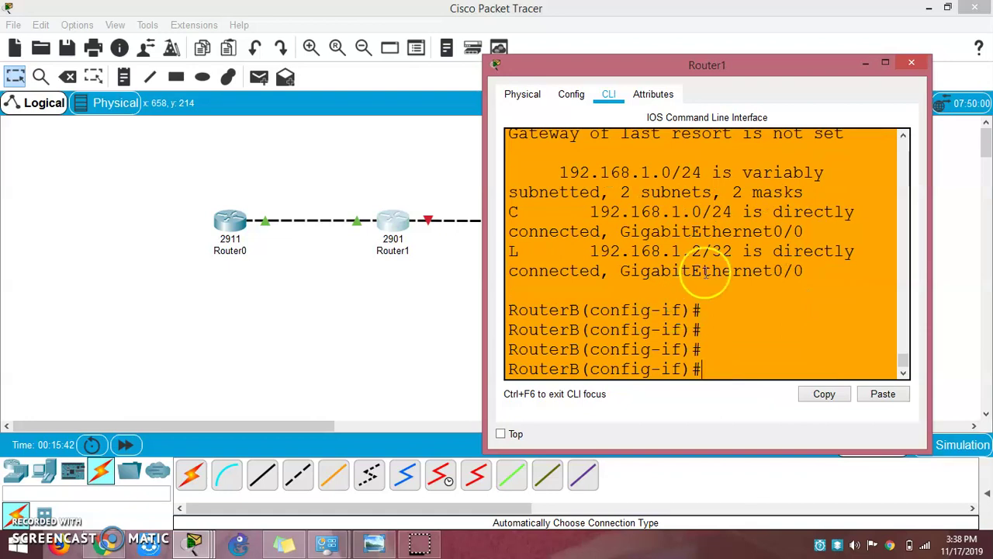
pyautogui.moveTo(700, 252); pyautogui.dragTo(677, 258)
pyautogui.moveTo(733, 212); pyautogui.dragTo(691, 212)
pyautogui.moveTo(804, 231); pyautogui.dragTo(735, 231)
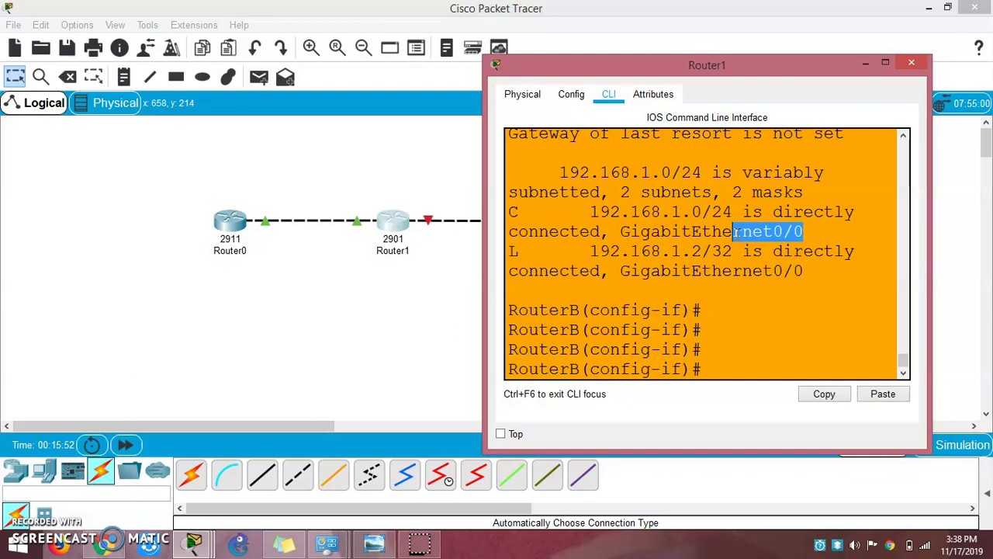
# Exit gigabitEthernet 0/0 interface configuration and return to RouterB's global configuration mode
pyautogui.click(743, 368)
pyautogui.write('exit')
pyautogui.press('Return')
pyautogui.press('Return')
pyautogui.press('Return')
pyautogui.press('Return')
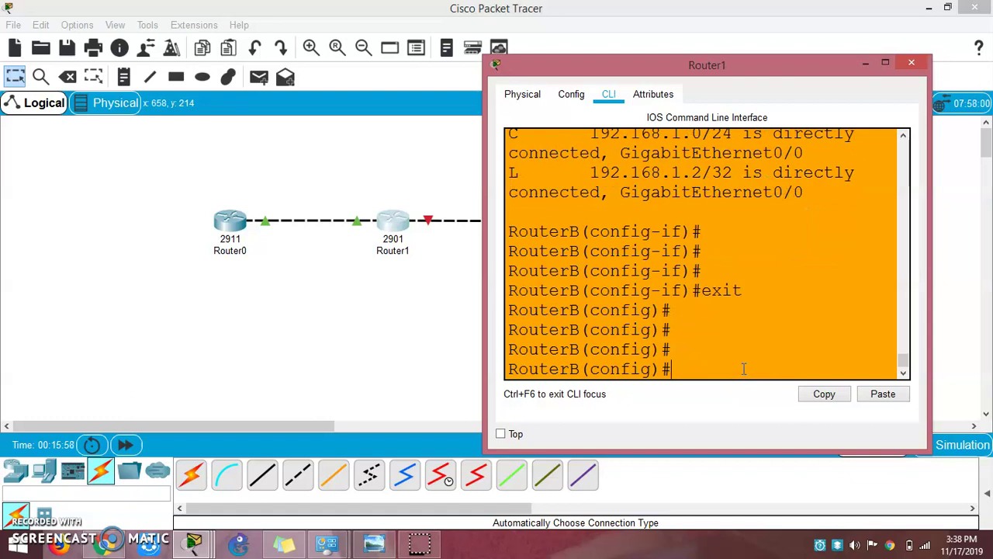
# Enter interface configuration mode for RouterB's gigabitEthernet 0/1 interface
pyautogui.write('int')
pyautogui.press('Tab')
pyautogui.write('gi')
pyautogui.press('Tab')
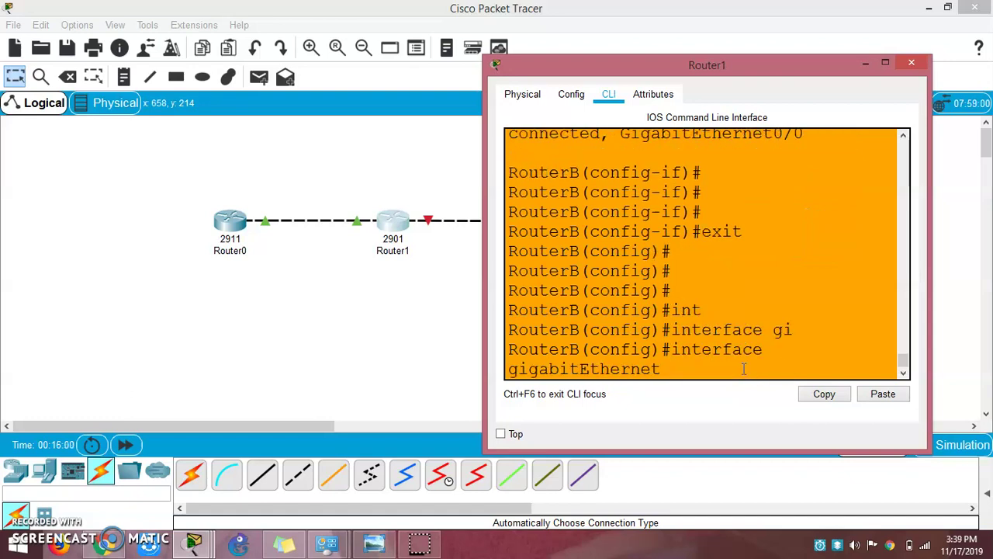
pyautogui.write('0/1')
pyautogui.press('Return')
pyautogui.press('Return')
pyautogui.press('Return')
pyautogui.press('Return')
# Assign the IP address 192.168.2.1 with subnet mask 255.255.255.0 to RouterB's gigabitEthernet 0/1 interface
pyautogui.write('ip')
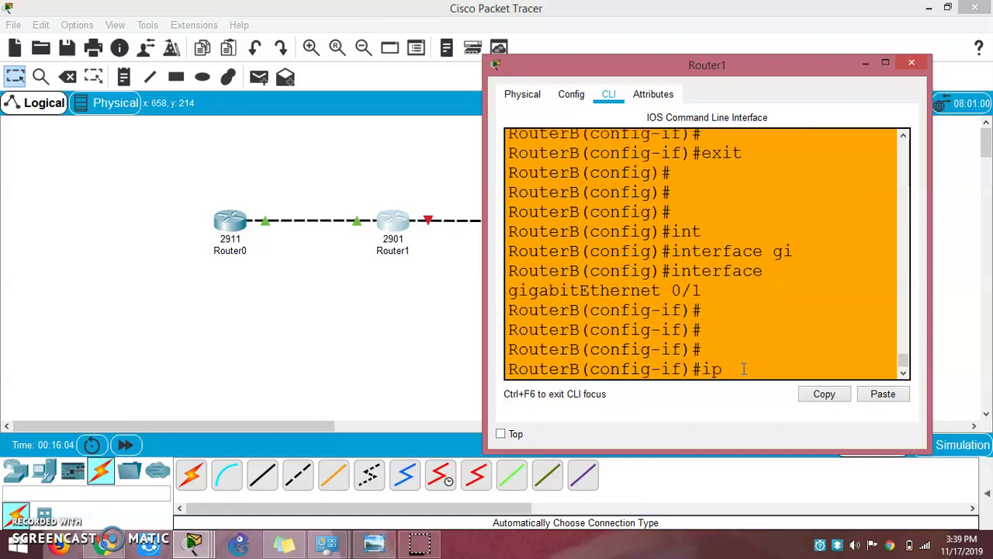
pyautogui.write(' add')
pyautogui.press('Tab')
pyautogui.write('192.16')
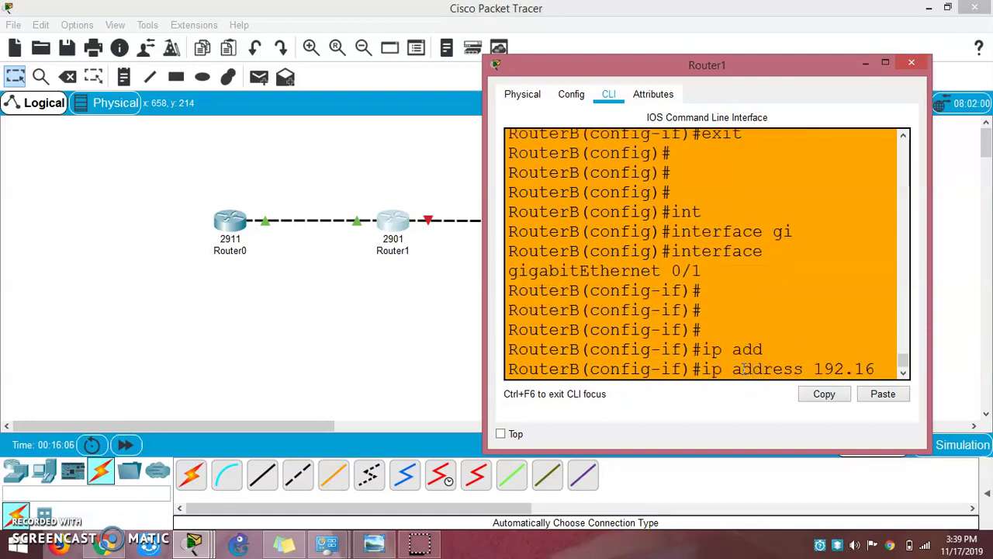
pyautogui.write('8.2.1 255.255.25')
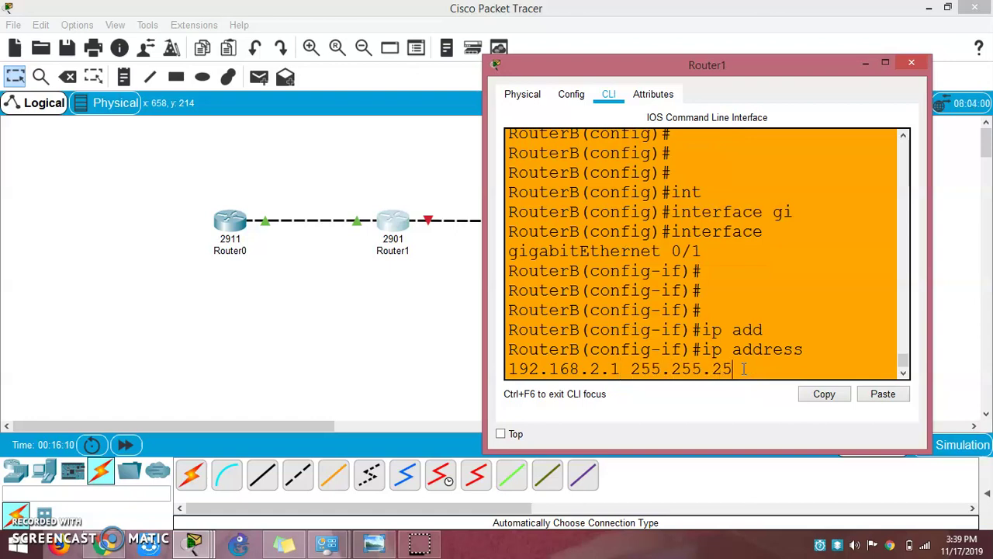
pyautogui.write('5.0')
pyautogui.press('Return')
pyautogui.press('Return')
pyautogui.press('Return')
pyautogui.press('Return')
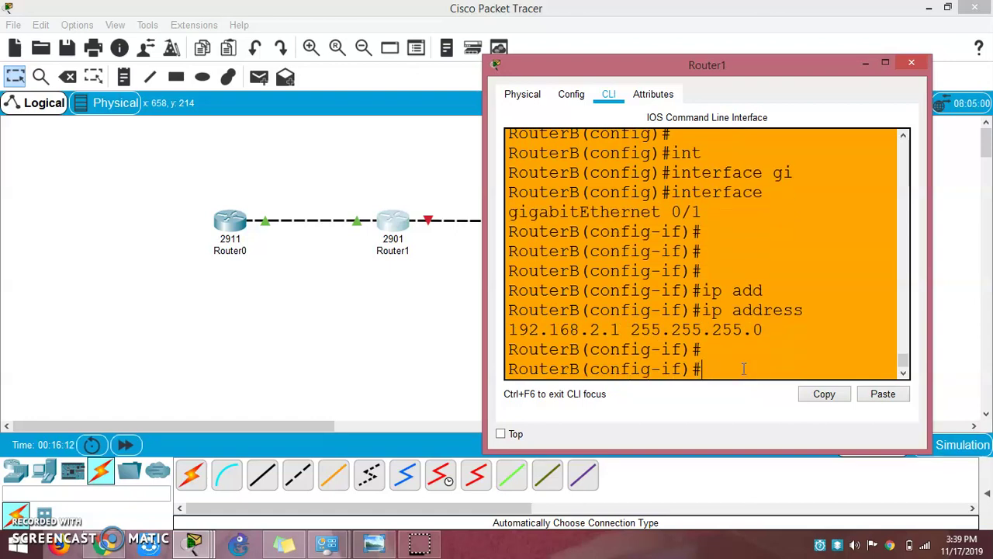
# Enable RouterB's gigabitEthernet 0/1 interface with the no shutdown command
pyautogui.write('no sh')
pyautogui.press('Tab')
pyautogui.press('Return')
pyautogui.press('Return')
pyautogui.press('Return')
pyautogui.press('Return')
pyautogui.press('Return')
pyautogui.press('Return')
pyautogui.press('Return')
pyautogui.press('Return')
pyautogui.press('Return')
pyautogui.press('Return')
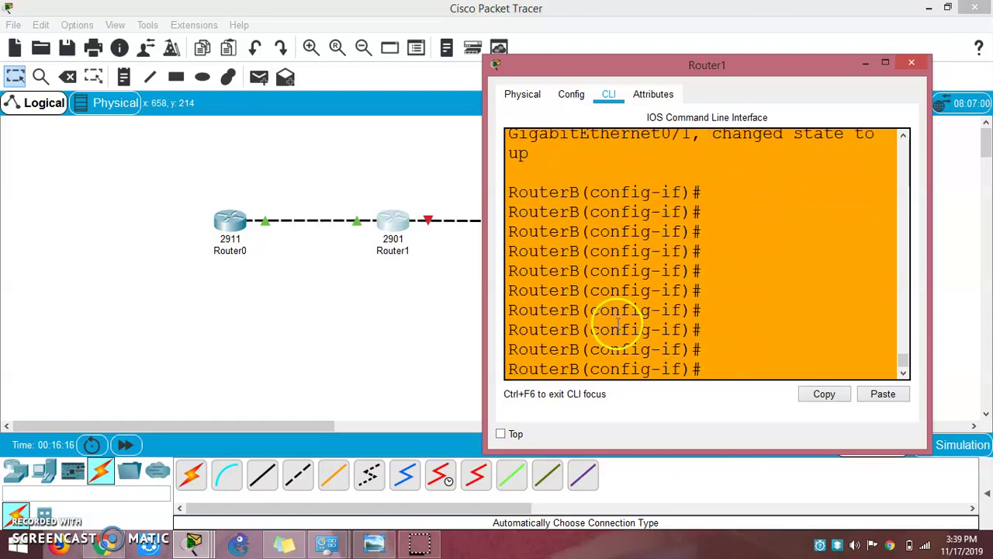
# Return to the topology workspace and place the note 192.168.1.0/24 above the link between Router0 and Router1
pyautogui.click(357, 295)
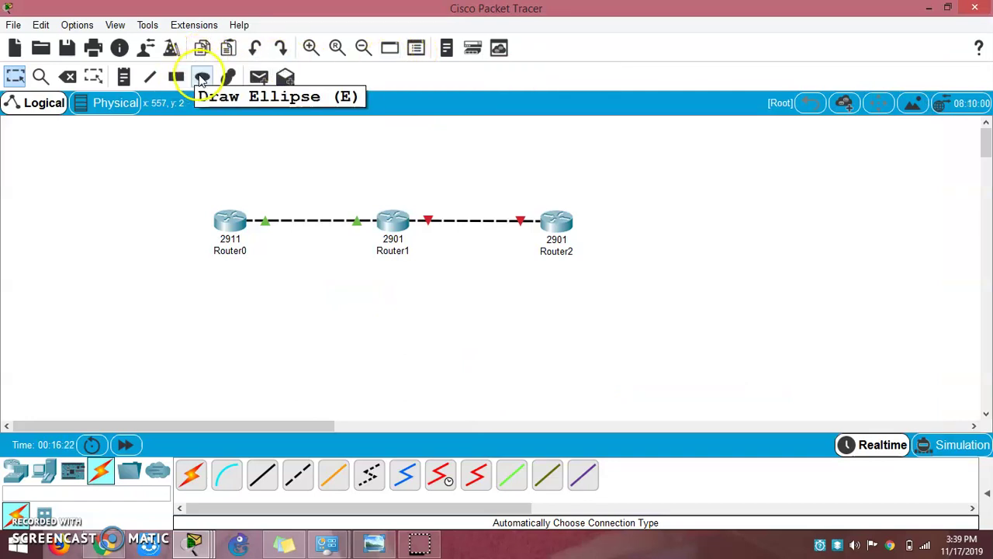
pyautogui.click(128, 84)
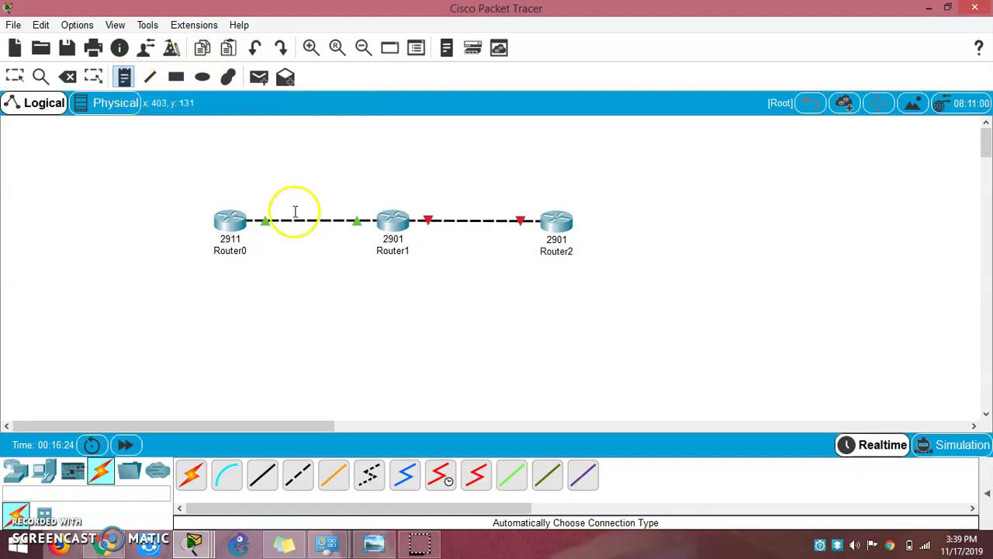
pyautogui.click(264, 195)
pyautogui.write('192.168.1.0/24')
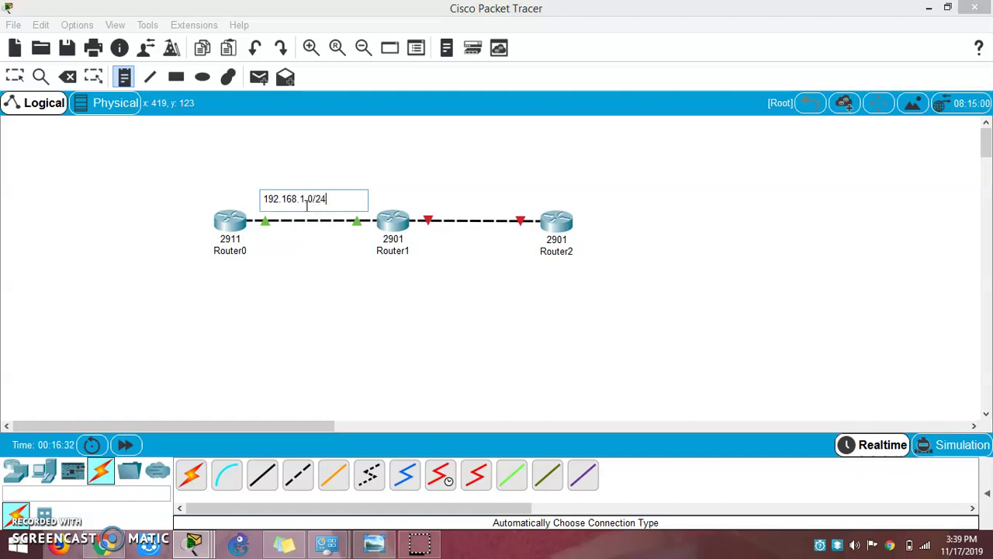
pyautogui.click(434, 183)
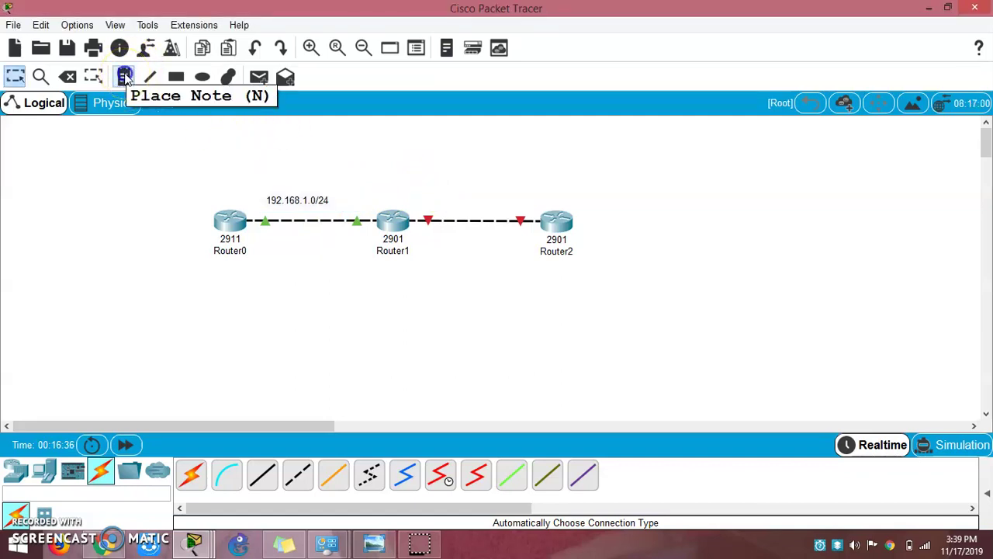
# Place the note 192.168.2.0/24 above the link between Router1 and Router2
pyautogui.click(124, 76)
pyautogui.click(464, 198)
pyautogui.write('192.168.2.0/24')
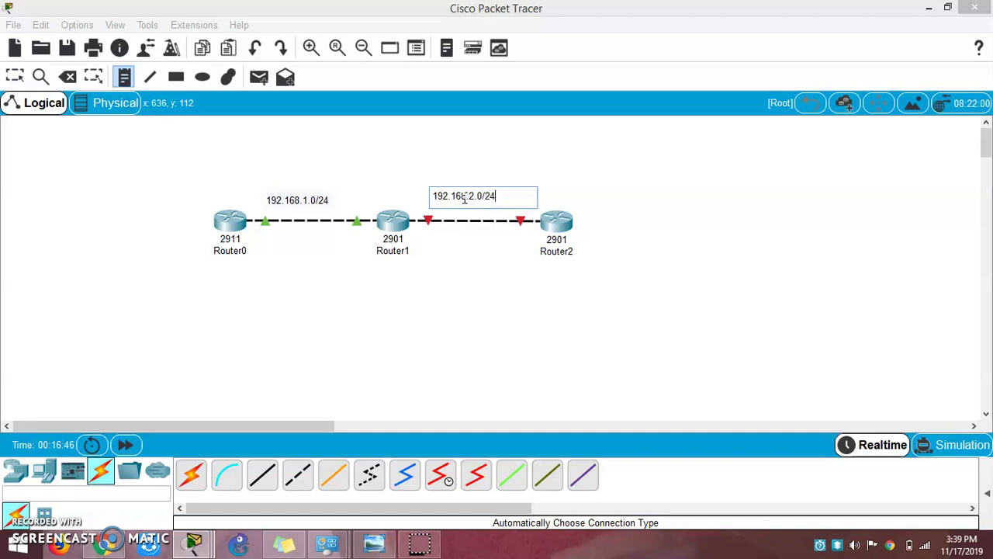
pyautogui.click(576, 135)
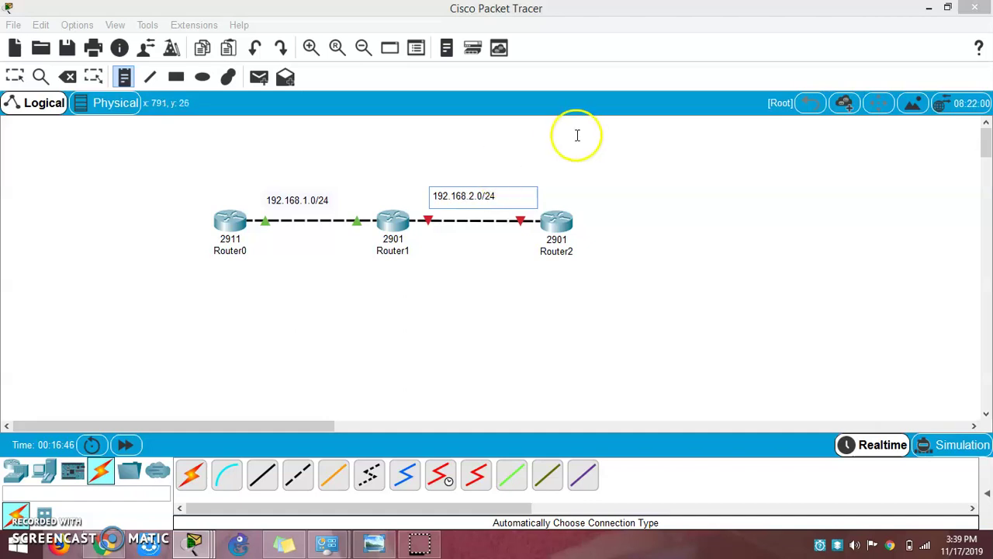
# Place the note .1 beside Router0 to label its host address on the 192.168.1.0/24 link
pyautogui.click(151, 75)
pyautogui.click(125, 76)
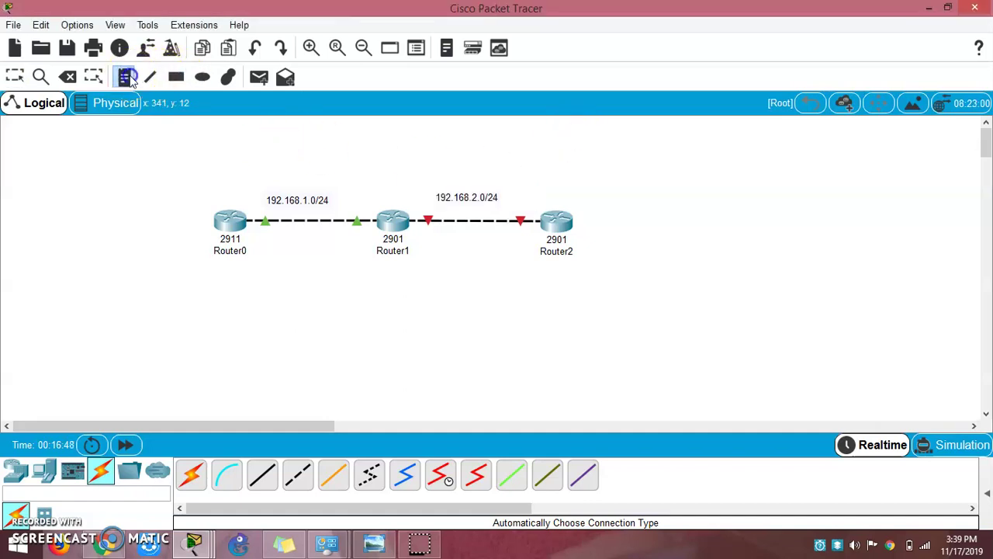
pyautogui.click(234, 200)
pyautogui.write('.1')
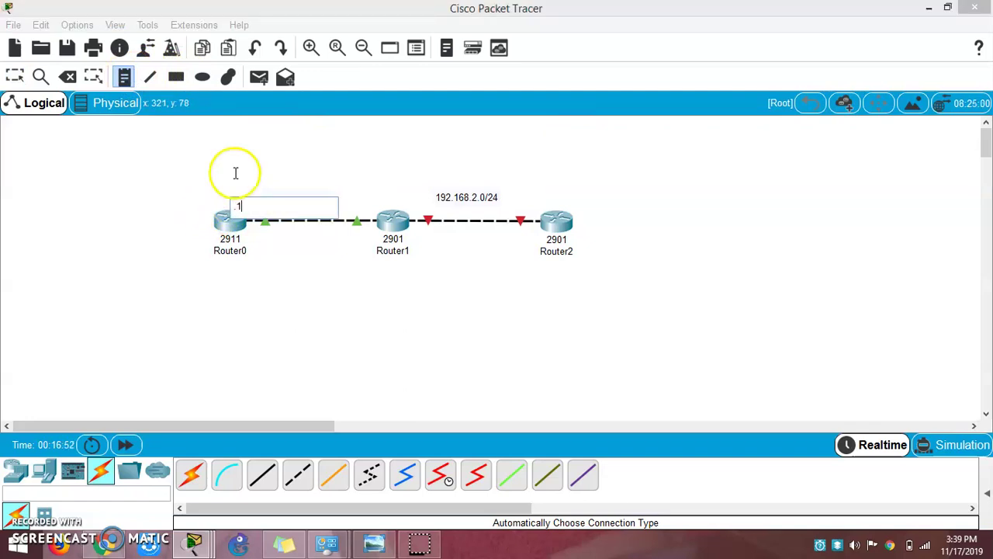
pyautogui.click(168, 214)
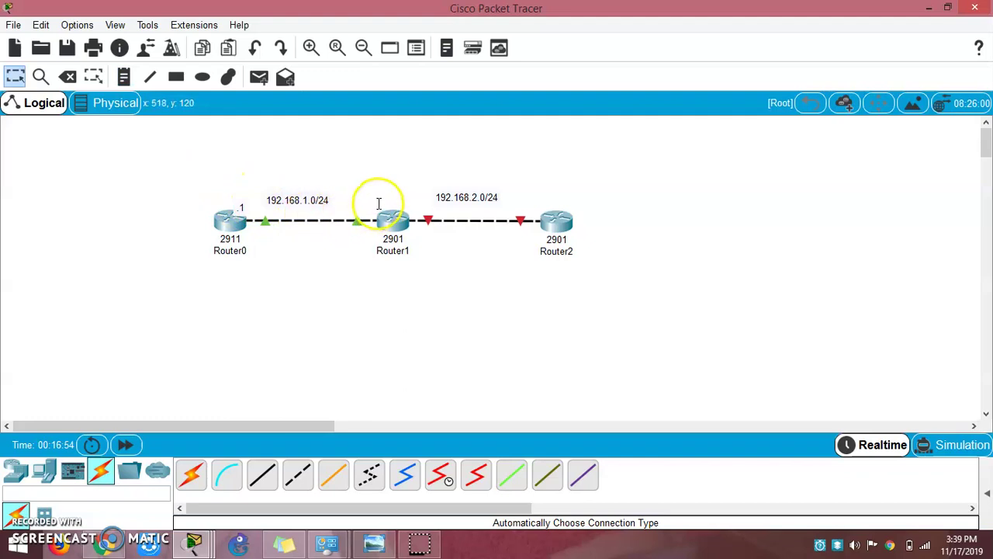
# Add the note .2 at Router1 and move it beside the router's end of the 192.168.1.0/24 link
pyautogui.click(124, 76)
pyautogui.click(382, 245)
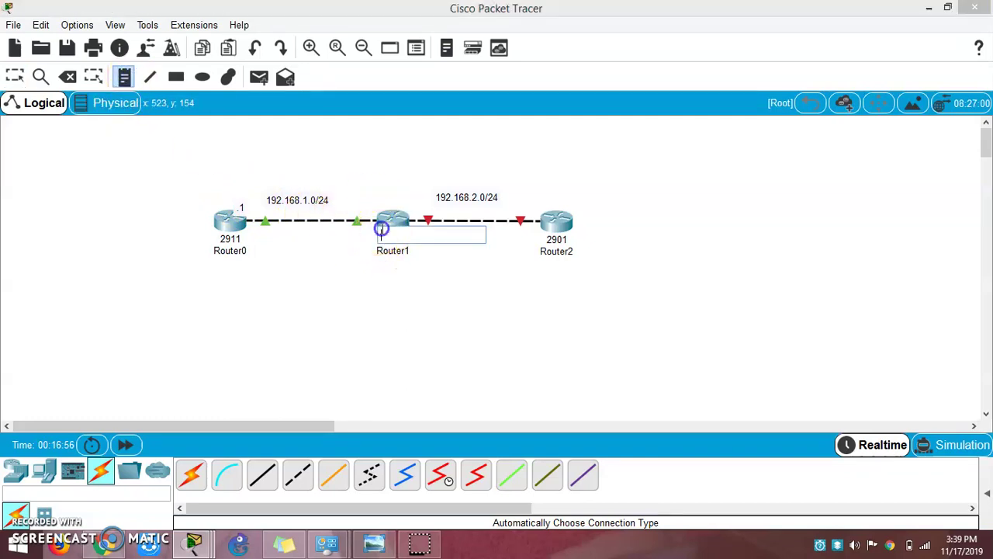
pyautogui.write('.2')
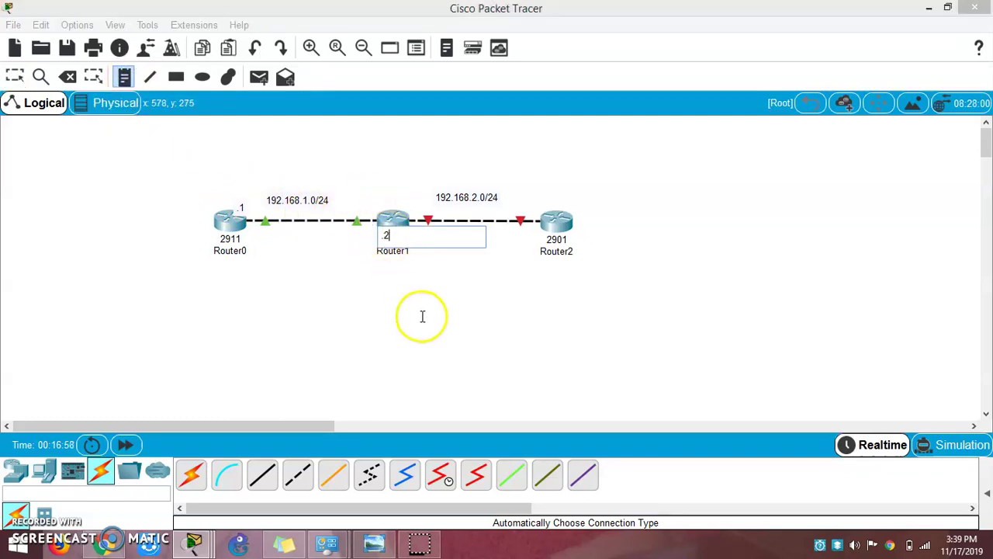
pyautogui.click(381, 149)
pyautogui.moveTo(388, 237); pyautogui.dragTo(376, 213)
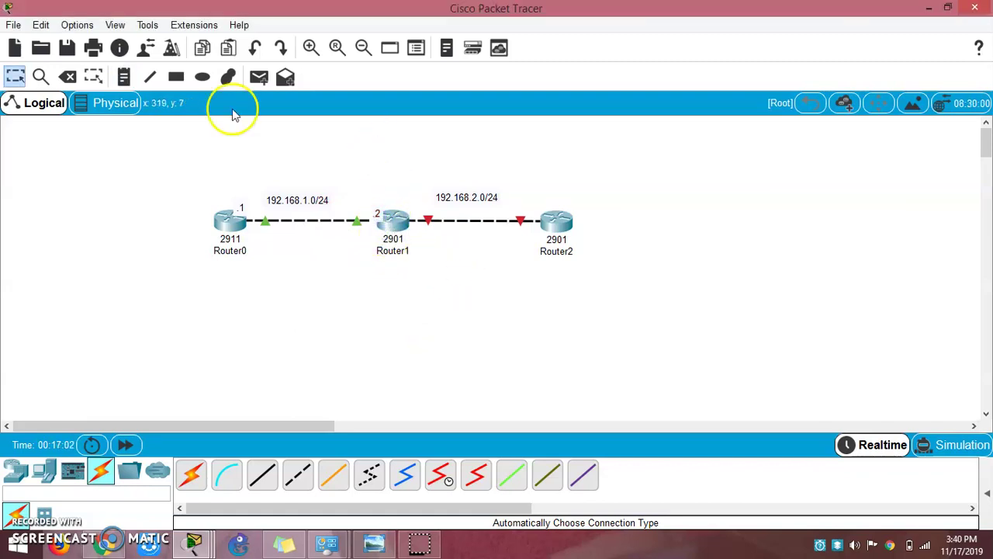
# Place the note .1 beneath Router1's end of the 192.168.2.0/24 link
pyautogui.click(150, 78)
pyautogui.click(124, 77)
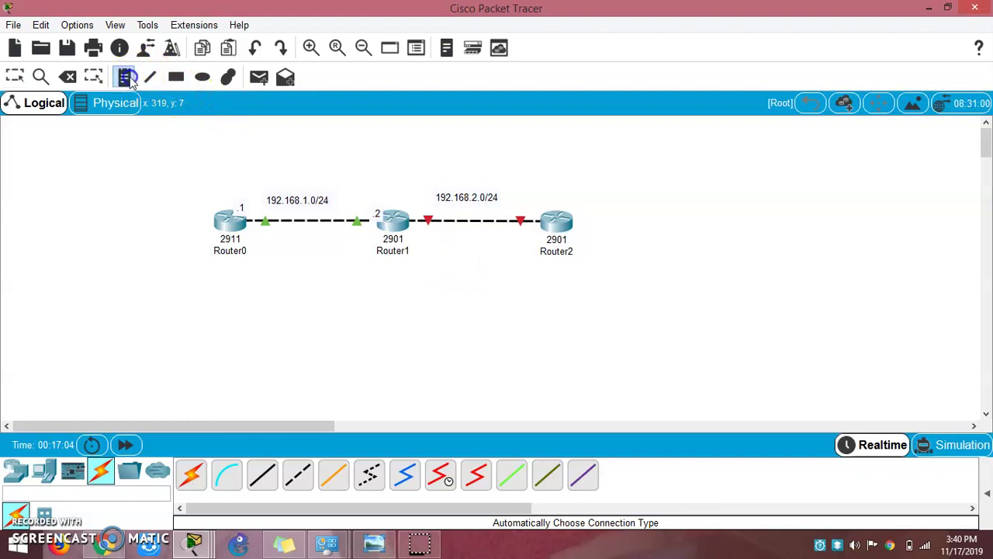
pyautogui.click(411, 228)
pyautogui.write('.1')
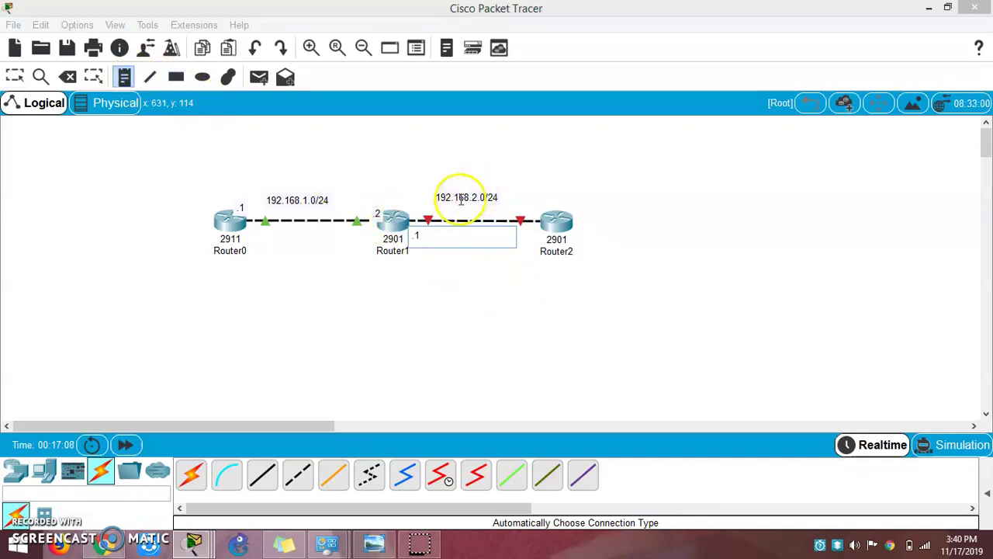
pyautogui.click(495, 306)
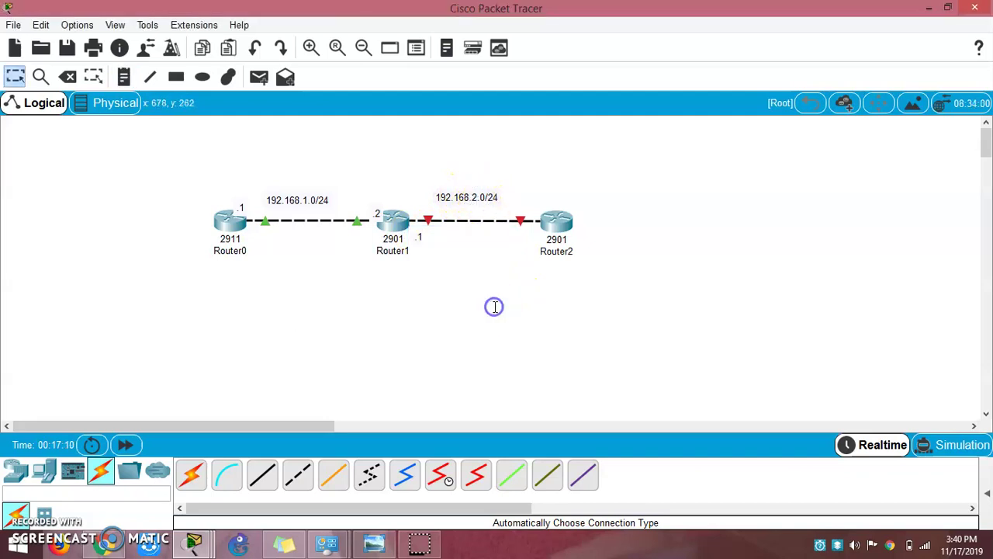
# Add the note .2 above Router2's end of the 192.168.2.0/24 link, clear of the router icon
pyautogui.click(123, 80)
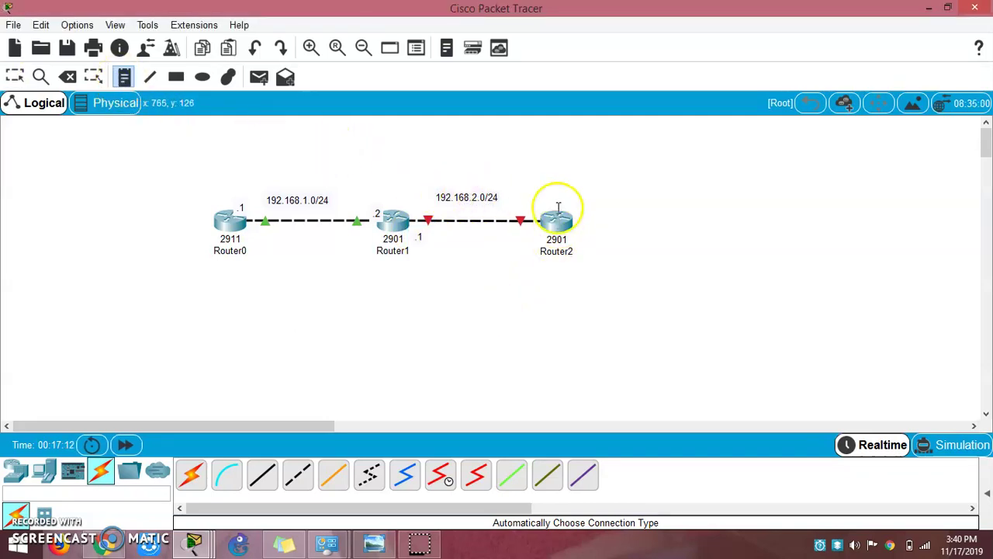
pyautogui.click(543, 199)
pyautogui.write('.2')
pyautogui.click(589, 186)
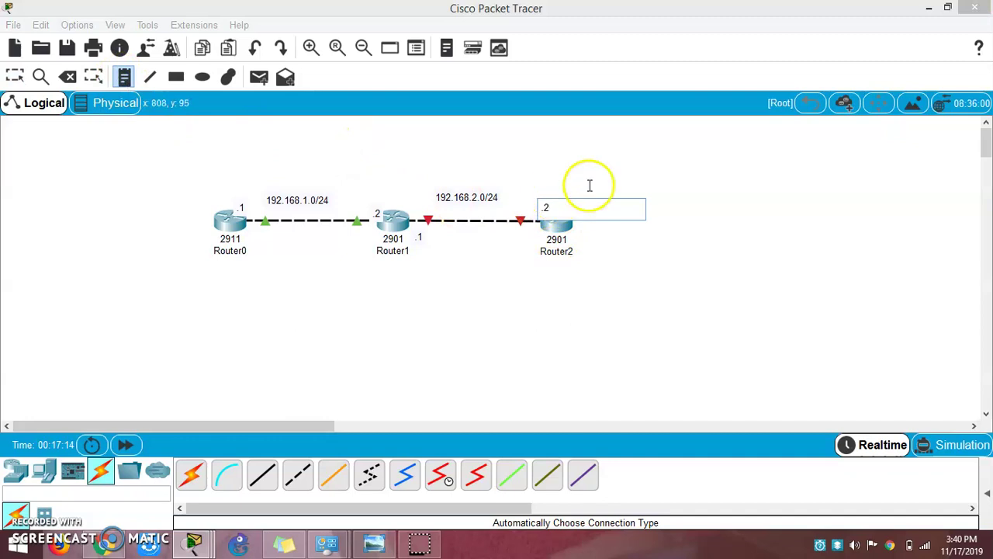
pyautogui.click(701, 184)
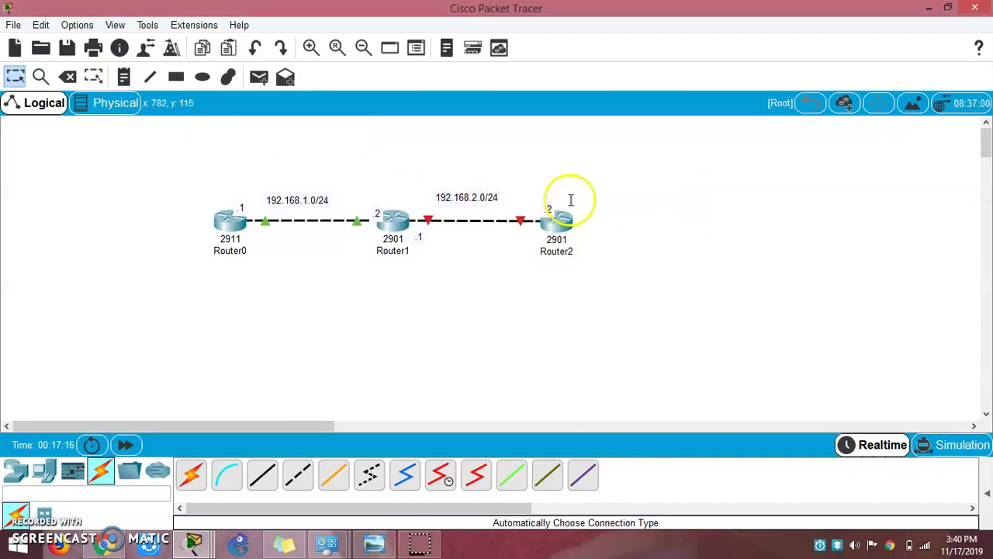
pyautogui.click(660, 203)
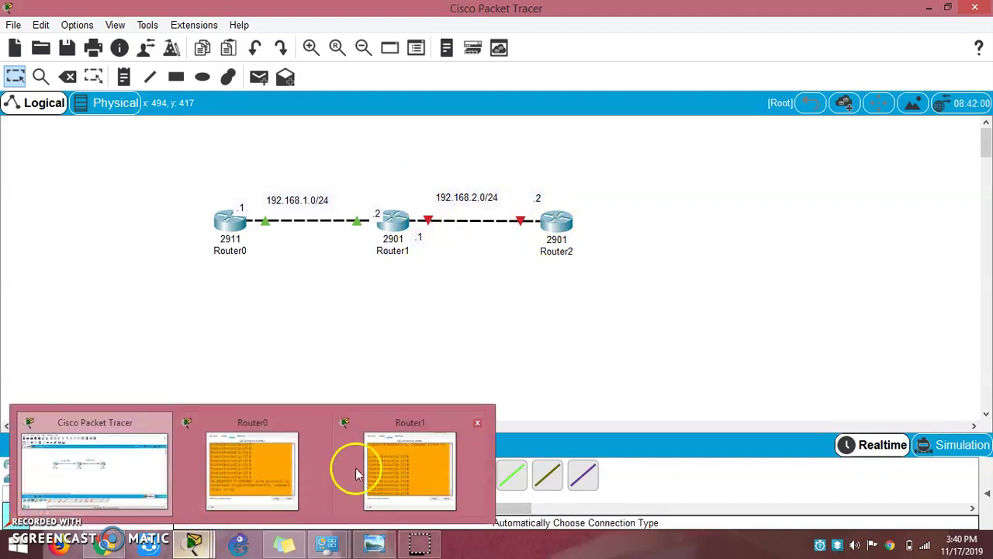
# Open Router2's command line and answer no to the initial configuration dialog
pyautogui.click(564, 224)
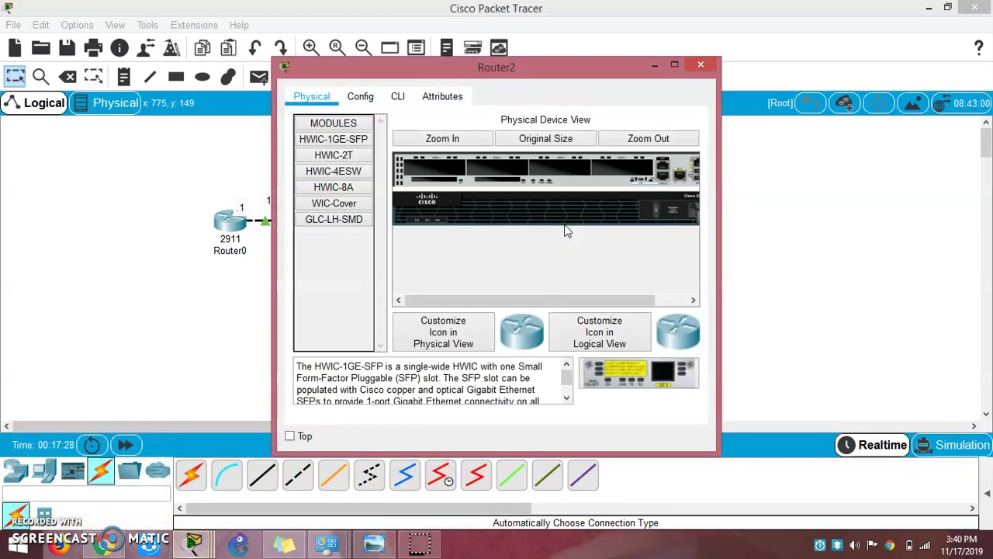
pyautogui.click(398, 101)
pyautogui.write('no')
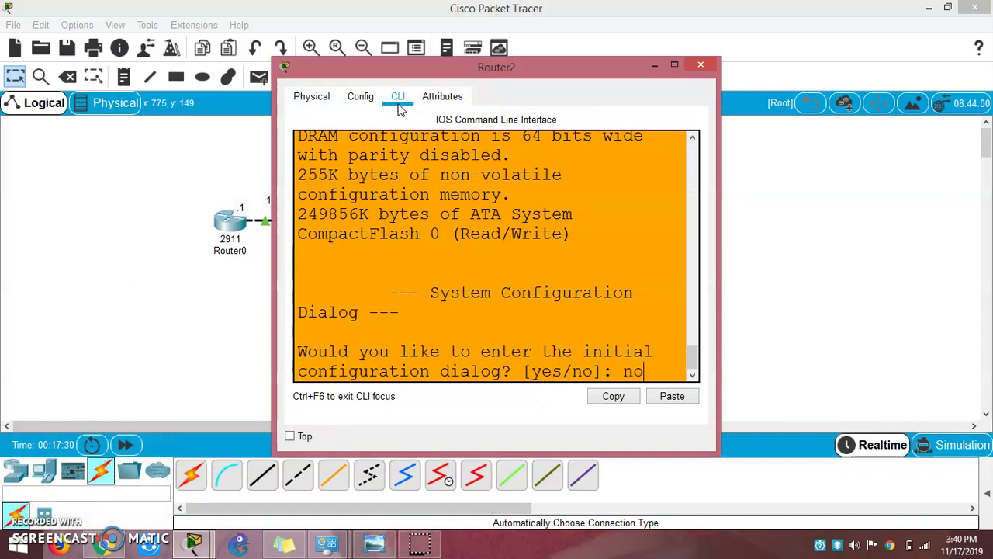
pyautogui.press('Return')
pyautogui.press('Return')
pyautogui.press('Return')
pyautogui.press('Return')
# Enter privileged and global configuration mode on Router2 and set its hostname to RouterC
pyautogui.write('en')
pyautogui.press('Return')
pyautogui.write('conf t')
pyautogui.press('Return')
pyautogui.write('hos')
pyautogui.press('Tab')
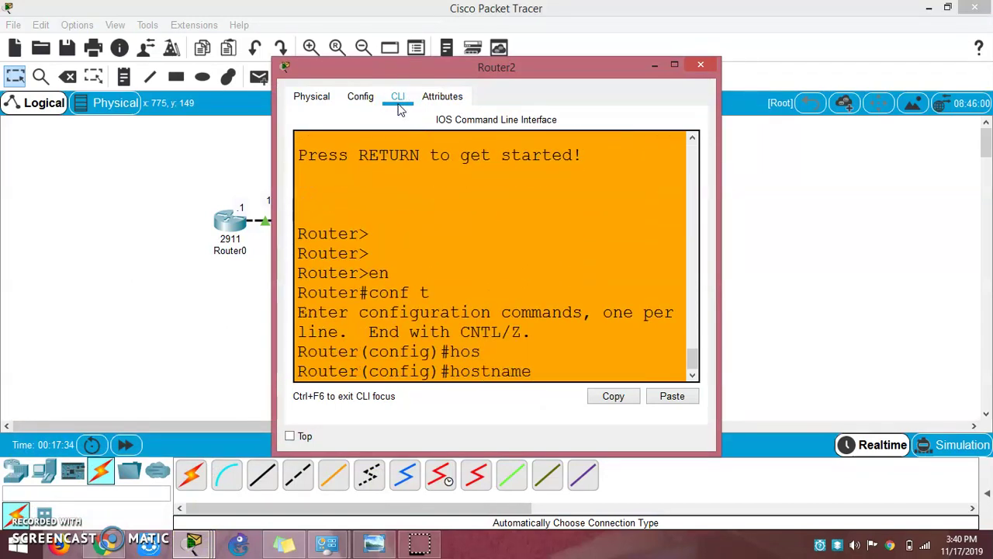
pyautogui.write('RouterC')
pyautogui.press('Return')
pyautogui.press('Return')
pyautogui.press('Return')
# Enter interface configuration mode for RouterC's gigabitEthernet0/0 interface
pyautogui.write('int')
pyautogui.press('Tab')
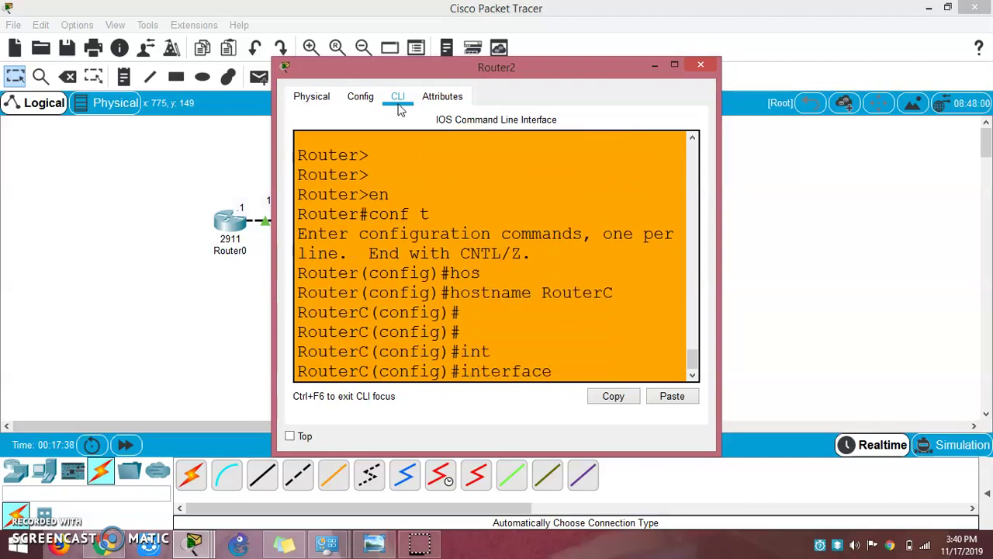
pyautogui.write('hi')
pyautogui.press('BackSpace')
pyautogui.press('BackSpace')
pyautogui.write('g')
pyautogui.press('Tab')
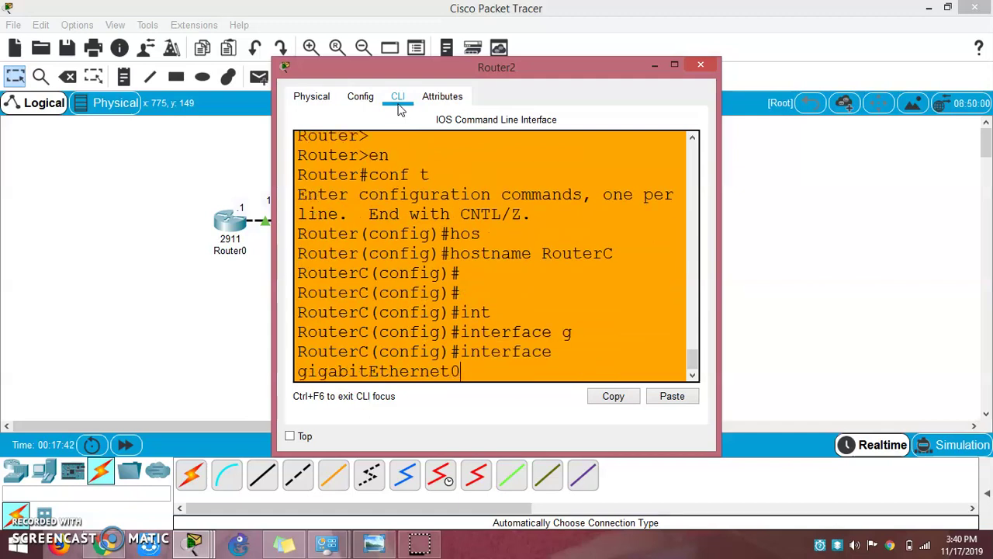
pyautogui.press('Return')
# Assign the IP address 192.168.2.2 with subnet mask 255.255.255.0 to RouterC's gigabitEthernet0/0 interface
pyautogui.write('ipa d add')
pyautogui.press('Tab')
pyautogui.write('192.16')
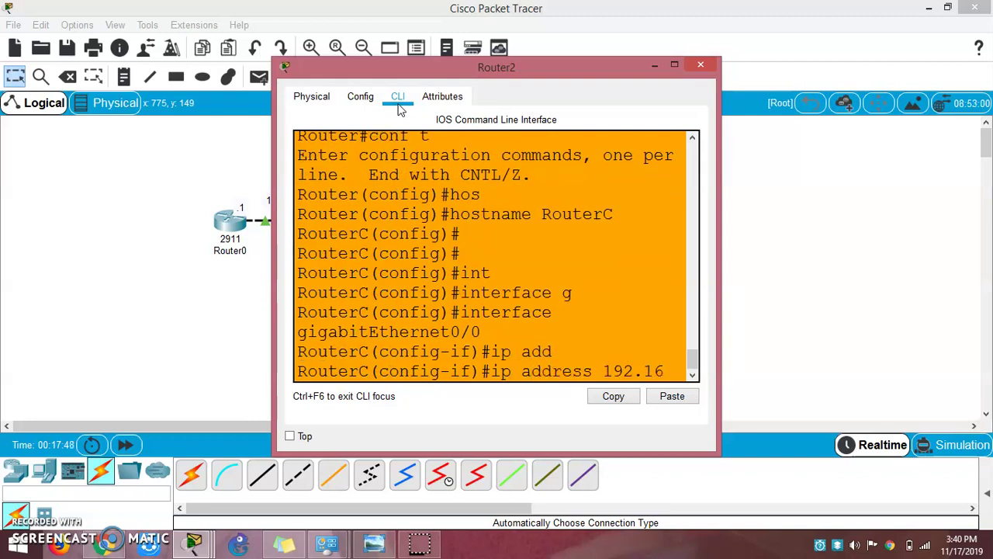
pyautogui.write('8.2.2 25')
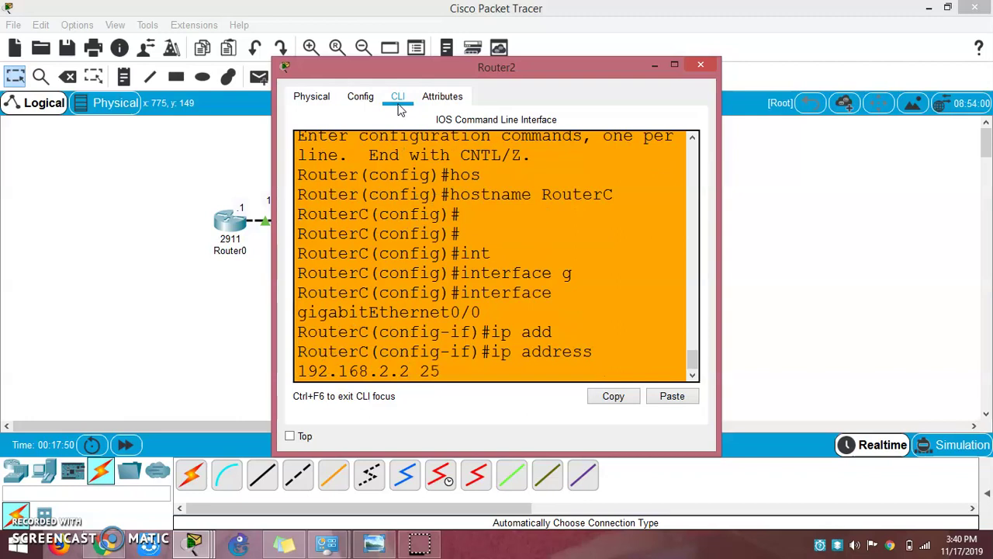
pyautogui.write('5.255.255.0')
pyautogui.press('Return')
pyautogui.press('Return')
pyautogui.press('Return')
# Enable RouterC's gigabitEthernet0/0 interface with the no shutdown command
pyautogui.write('nos h')
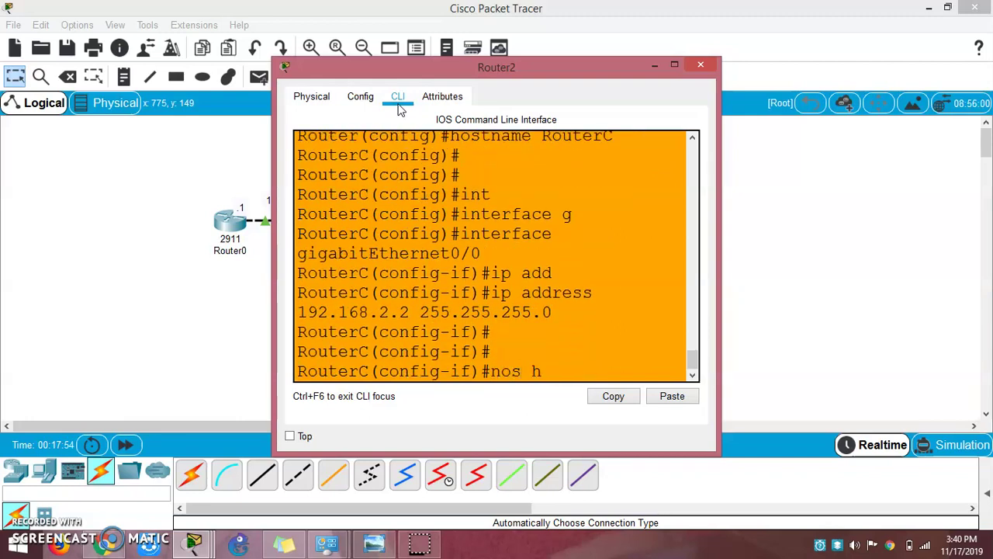
pyautogui.write(' shutdown')
pyautogui.press('Return')
pyautogui.press('Return')
pyautogui.press('Return')
pyautogui.press('Return')
pyautogui.press('Return')
pyautogui.press('Return')
pyautogui.press('Return')
pyautogui.press('Return')
pyautogui.press('Return')
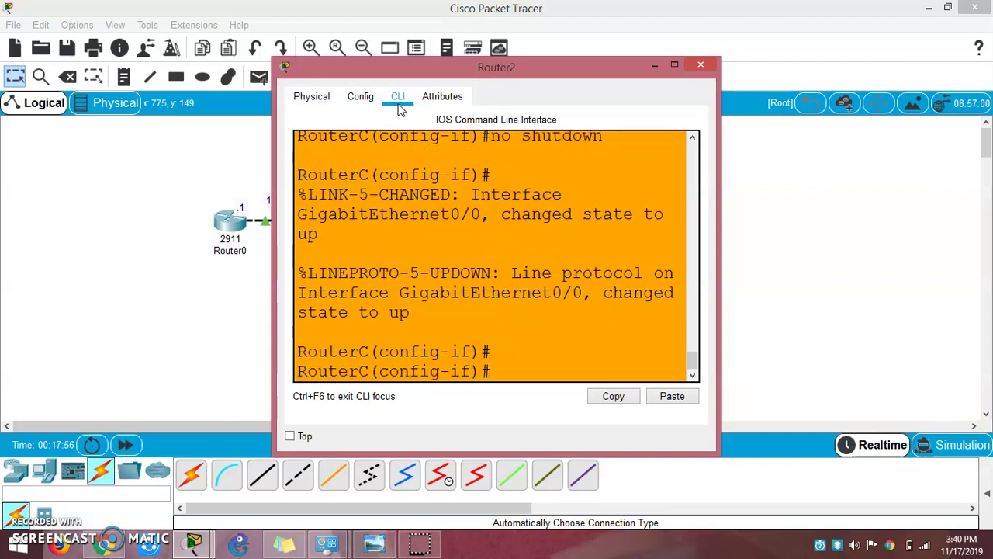
pyautogui.press('Return')
pyautogui.press('Return')
pyautogui.press('Return')
pyautogui.press('Return')
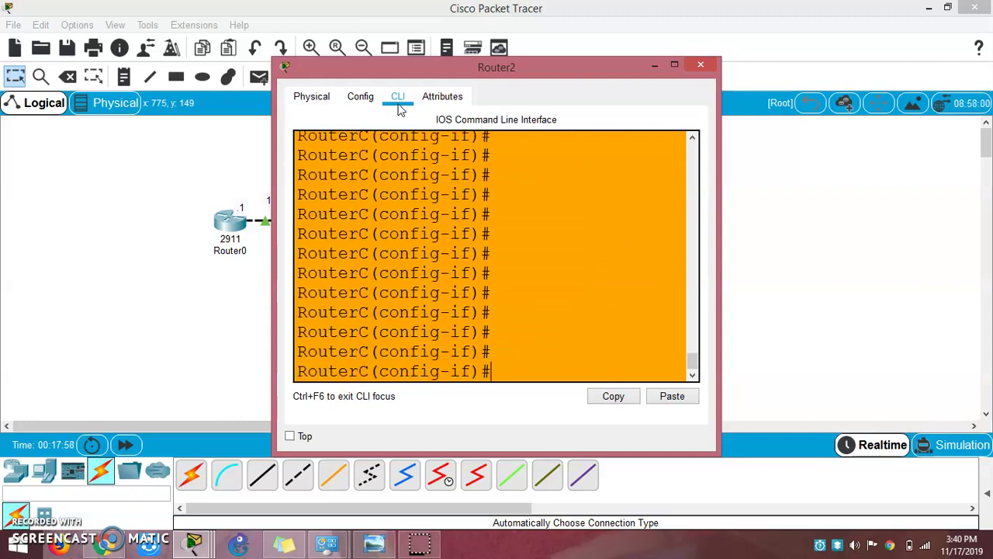
# Exit RouterC's interface configuration mode and move its console window aside to uncover the topology
pyautogui.write('exit')
pyautogui.press('Return')
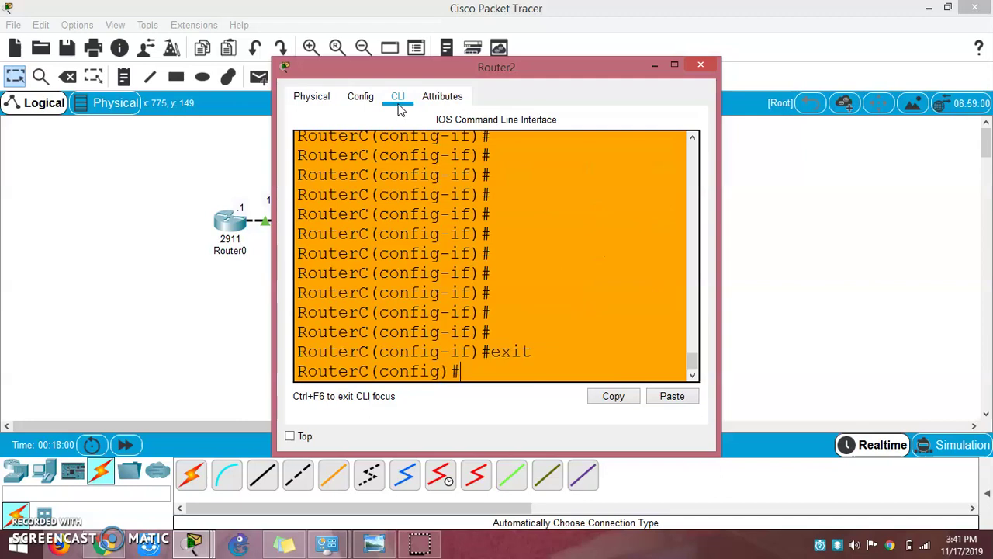
pyautogui.press('Return')
pyautogui.press('Return')
pyautogui.click(398, 105)
pyautogui.click(411, 77)
pyautogui.moveTo(412, 80); pyautogui.dragTo(759, 47)
pyautogui.press('Return')
pyautogui.press('Return')
pyautogui.press('Return')
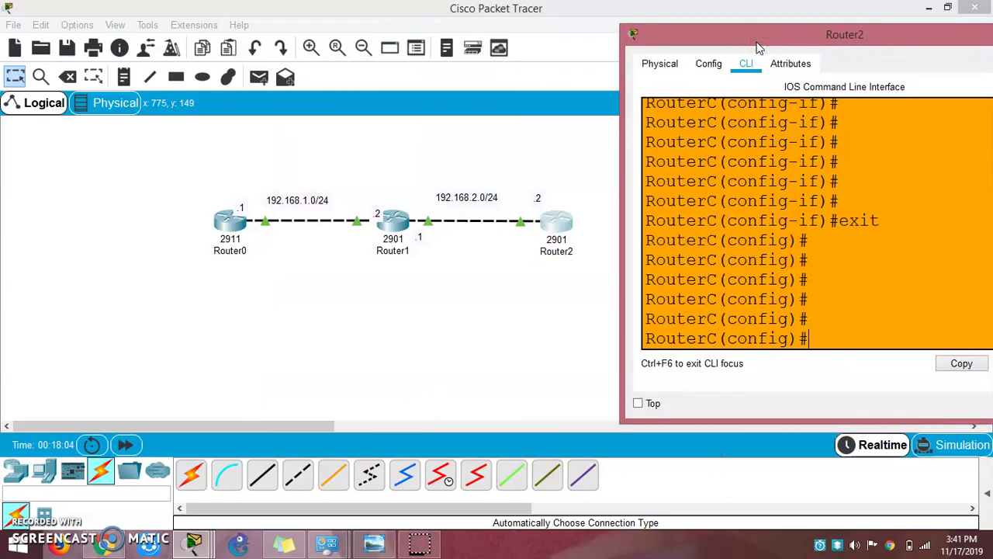
# Return RouterC to privileged mode, list its routing table with sh ip route, and maximize the console window
pyautogui.press('Return')
pyautogui.press('Return')
pyautogui.press('Return')
pyautogui.press('Return')
pyautogui.write('sh ip rout')
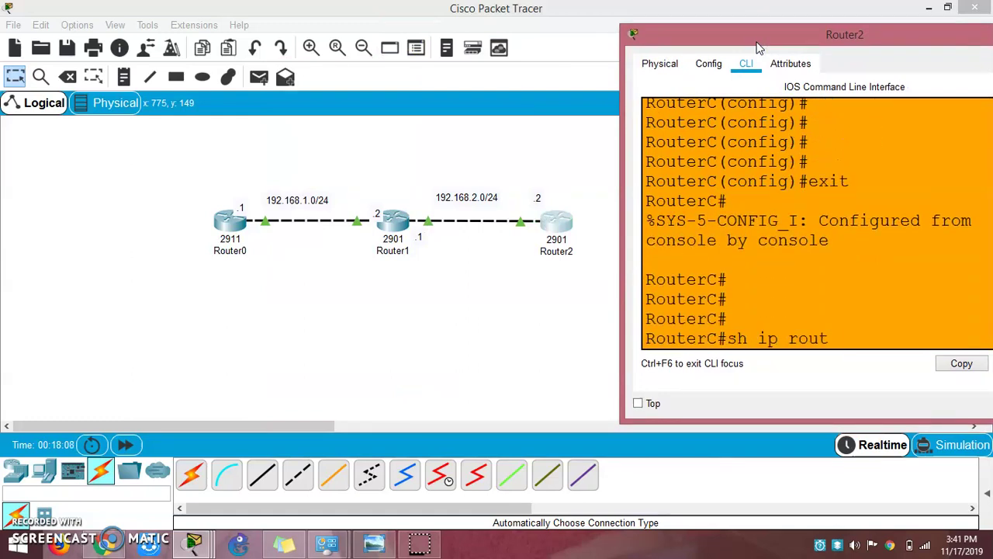
pyautogui.write('e')
pyautogui.press('Return')
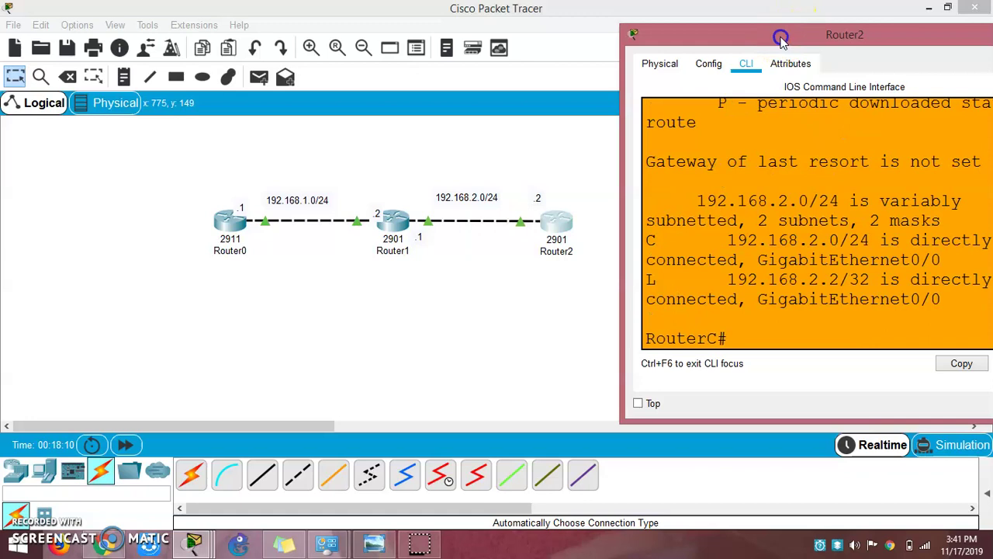
pyautogui.moveTo(781, 38); pyautogui.dragTo(459, 43)
pyautogui.click(701, 36)
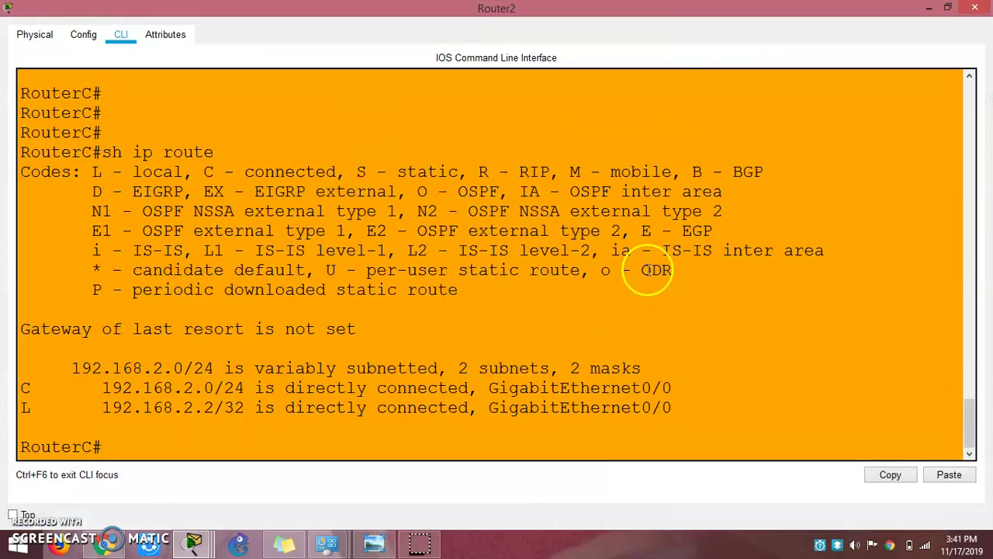
# Ping 192.168.1.1 from RouterC
pyautogui.click(188, 450)
pyautogui.write('ping 19')
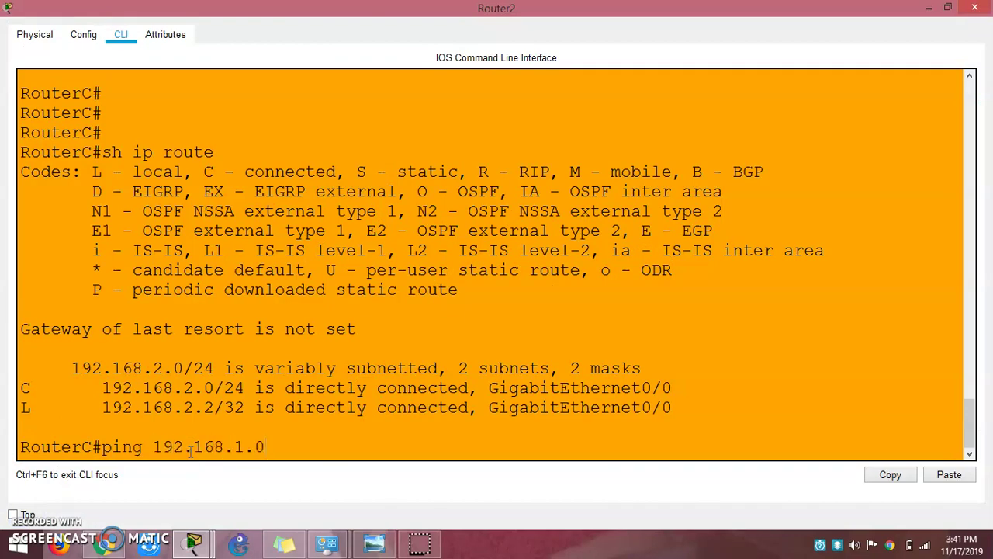
pyautogui.write('2.168.1.1')
pyautogui.press('Return')
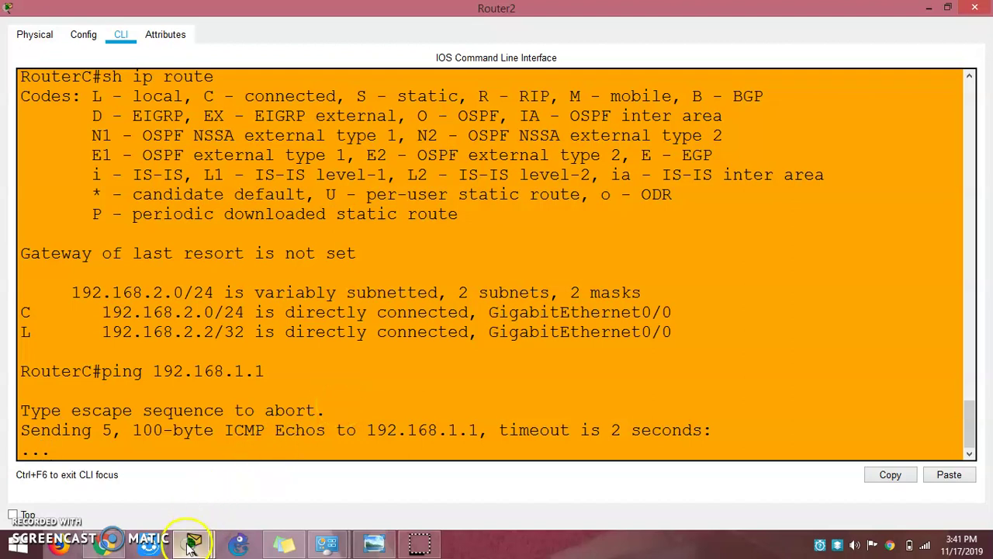
# Switch to Router1's console and exit from RouterB's interface configuration mode to privileged mode
pyautogui.moveTo(194, 541)
pyautogui.click(407, 469)
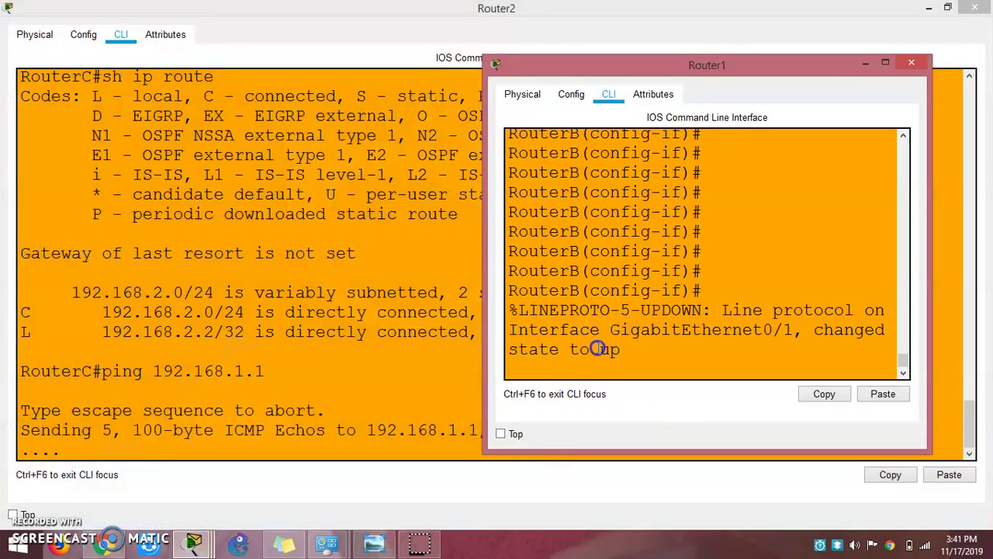
pyautogui.press('Return')
pyautogui.press('Return')
pyautogui.press('Return')
pyautogui.press('Return')
pyautogui.write('exit')
pyautogui.press('Return')
pyautogui.press('Return')
pyautogui.press('Return')
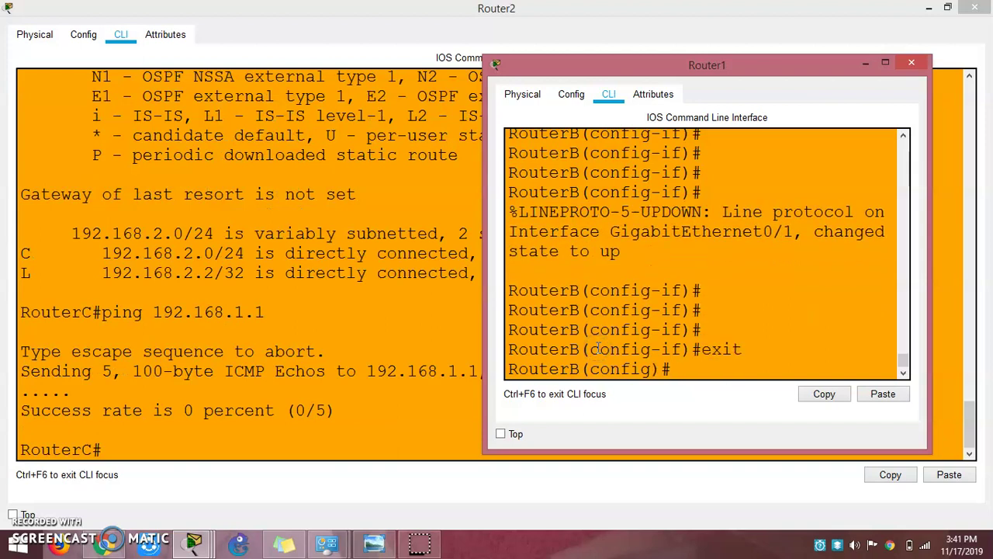
pyautogui.write('exit')
pyautogui.press('Return')
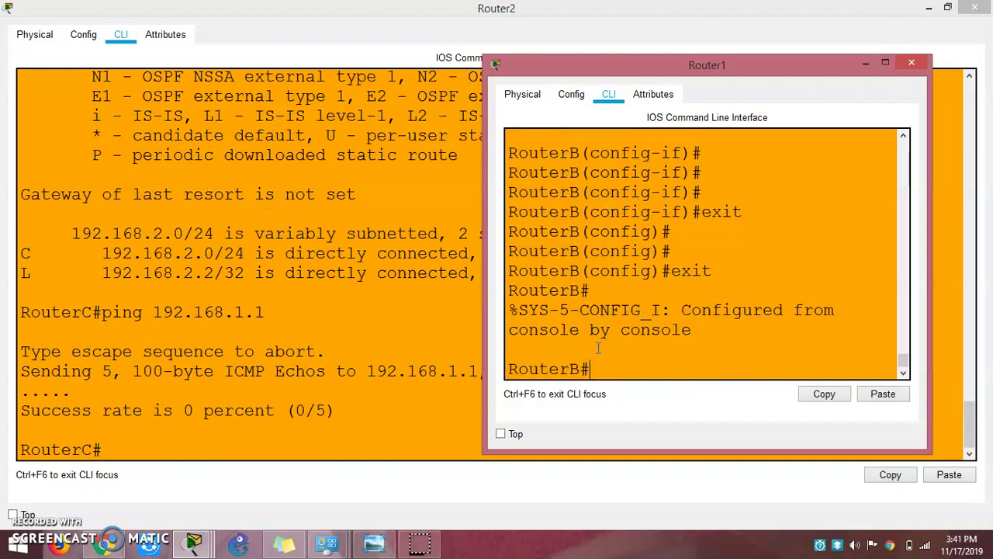
# Turn on IP packet debugging on RouterB with debug ip packet
pyautogui.write('debug ip packe')
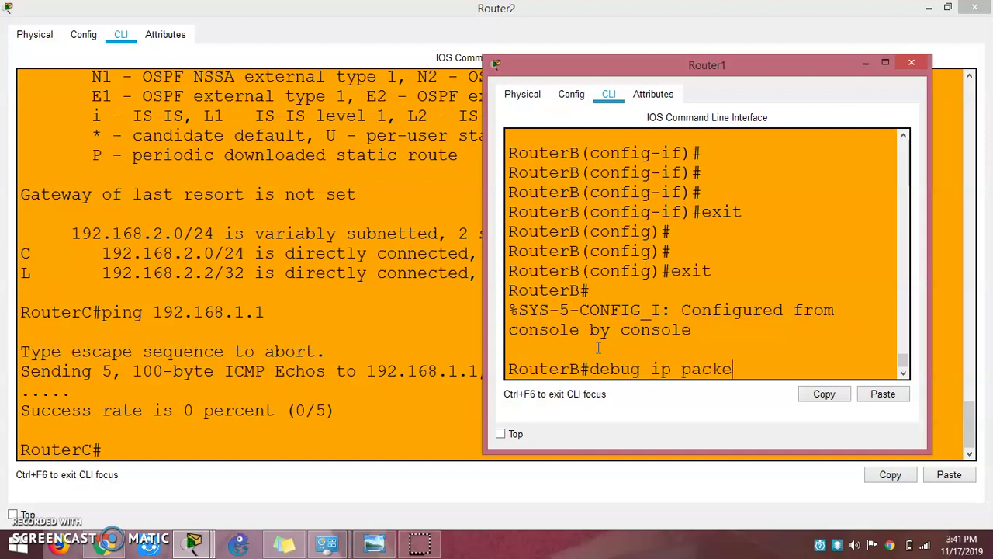
pyautogui.write('t')
pyautogui.press('Return')
# Repeat the ping from RouterC to 192.168.1.1 and check RouterB's console for debug output
pyautogui.click(442, 414)
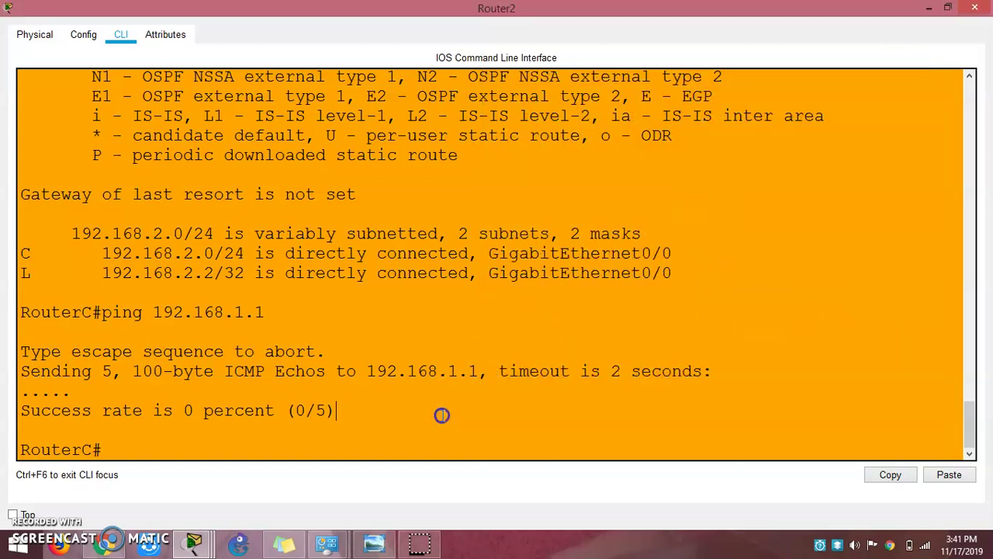
pyautogui.press('Up')
pyautogui.press('Return')
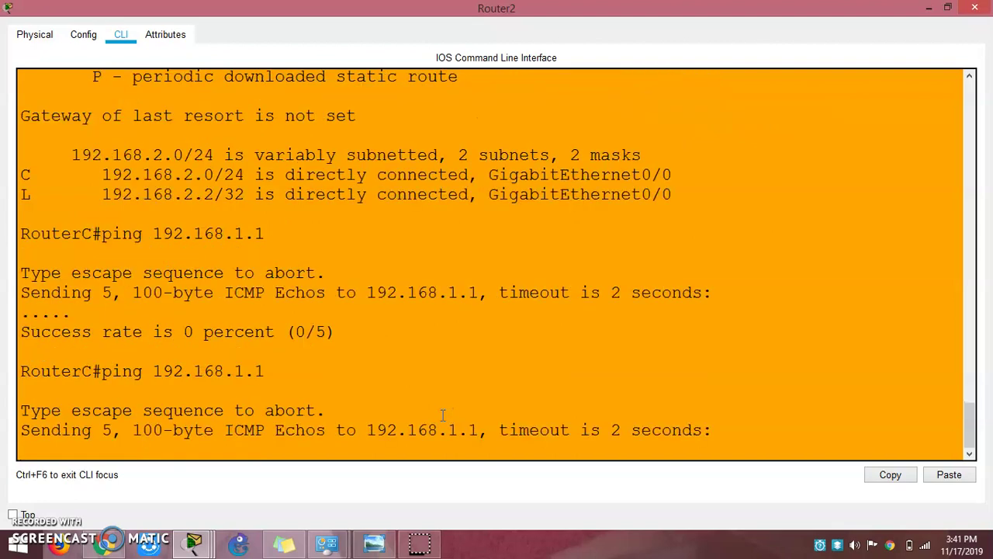
pyautogui.hotkey('alt', 'Tab')
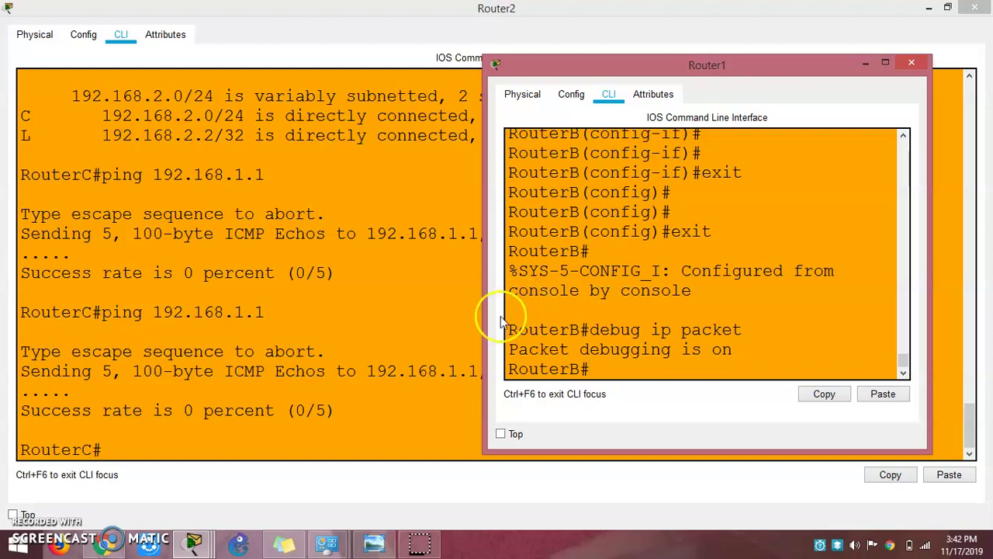
# Turn on IP packet debugging on RouterC with debug ip packet
pyautogui.click(342, 445)
pyautogui.write('de')
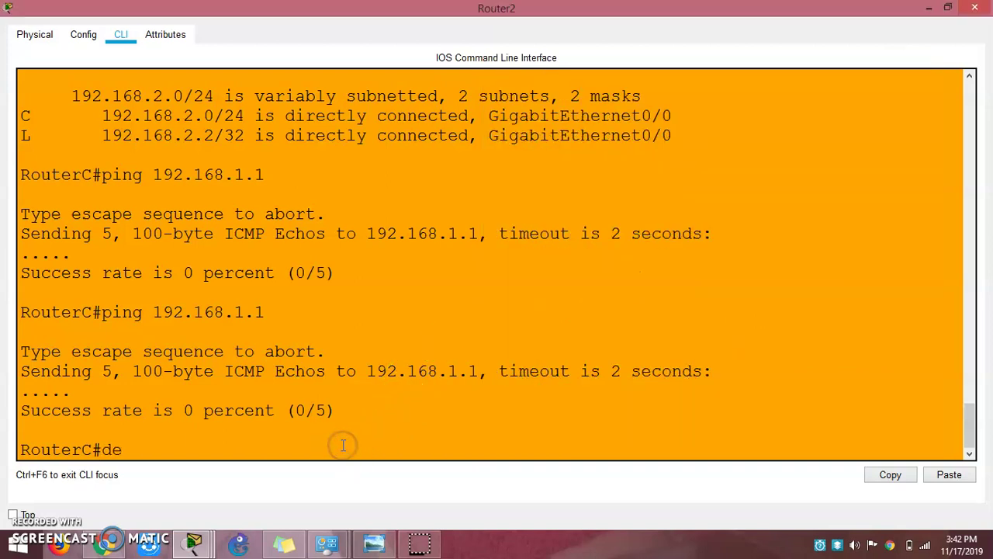
pyautogui.write('bug ip packet')
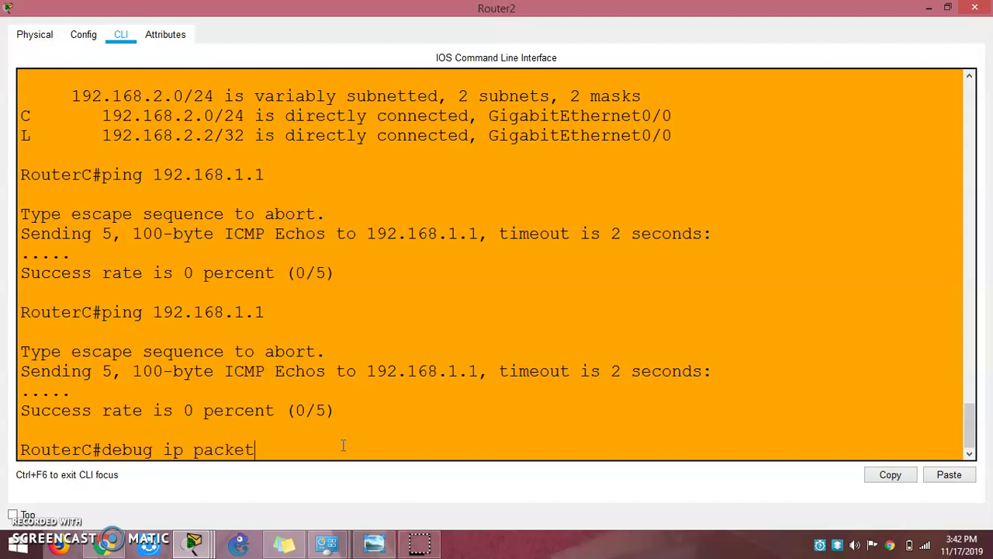
pyautogui.press('Return')
# Ping 192.168.1.1 from RouterC with debugging enabled and examine the routing status in the packet messages
pyautogui.press('Up')
pyautogui.press('Up')
pyautogui.press('Return')
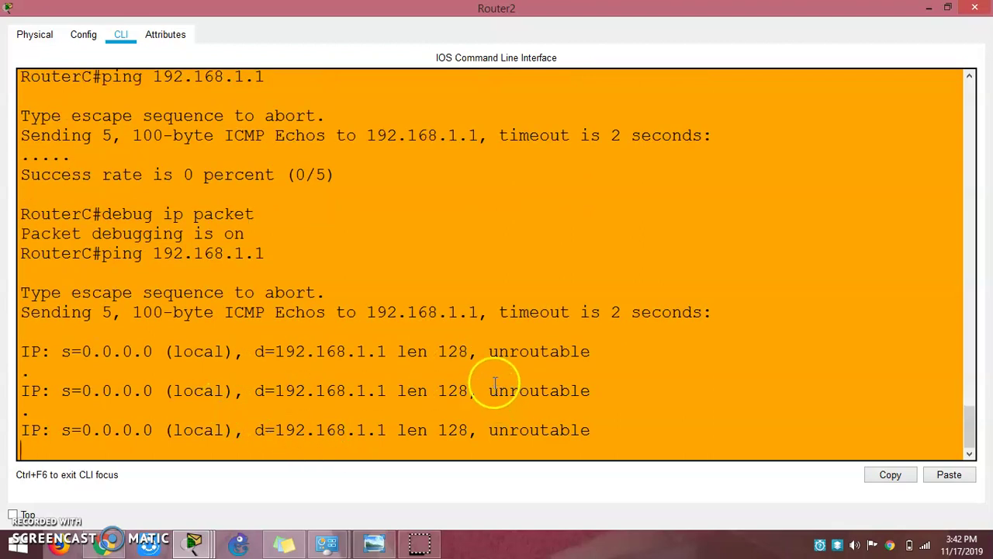
pyautogui.click(492, 352)
pyautogui.moveTo(546, 349); pyautogui.dragTo(588, 350)
pyautogui.click(590, 399)
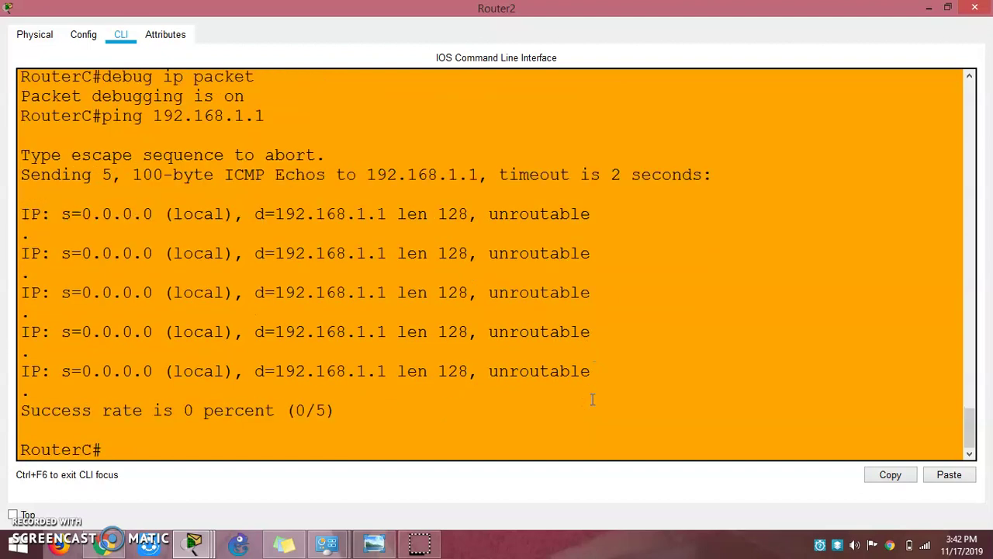
# Exit RouterC's console session and re-enter privileged mode with en
pyautogui.write('exit')
pyautogui.press('Return')
pyautogui.press('Return')
pyautogui.press('Return')
pyautogui.press('Return')
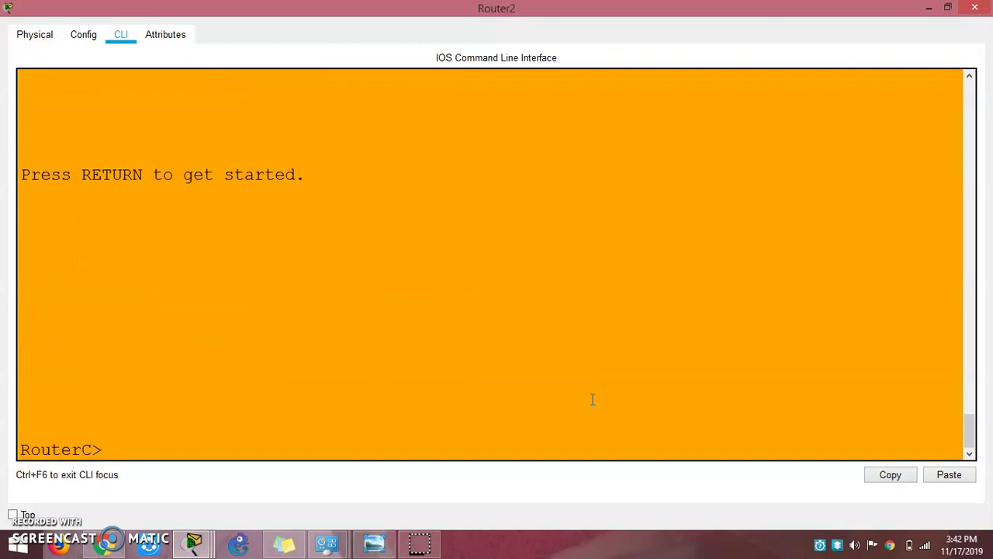
pyautogui.write('en')
pyautogui.press('Return')
pyautogui.press('Return')
pyautogui.press('Return')
pyautogui.press('Return')
pyautogui.press('Return')
pyautogui.press('Return')
pyautogui.press('Return')
pyautogui.press('Return')
pyautogui.press('Return')
pyautogui.press('Return')
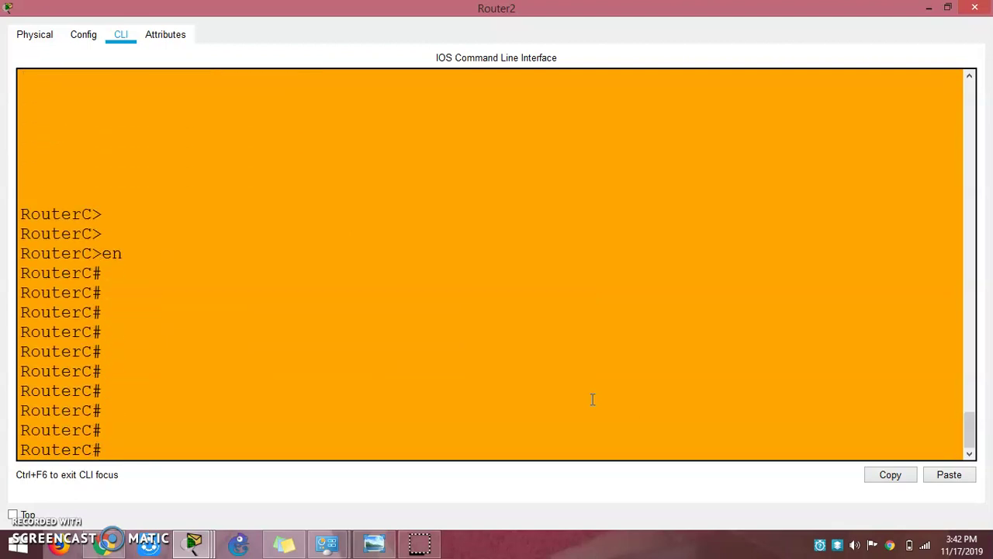
# Return to the topology, open Router1's console and ping 192.168.1.1 from RouterB
pyautogui.moveTo(207, 548)
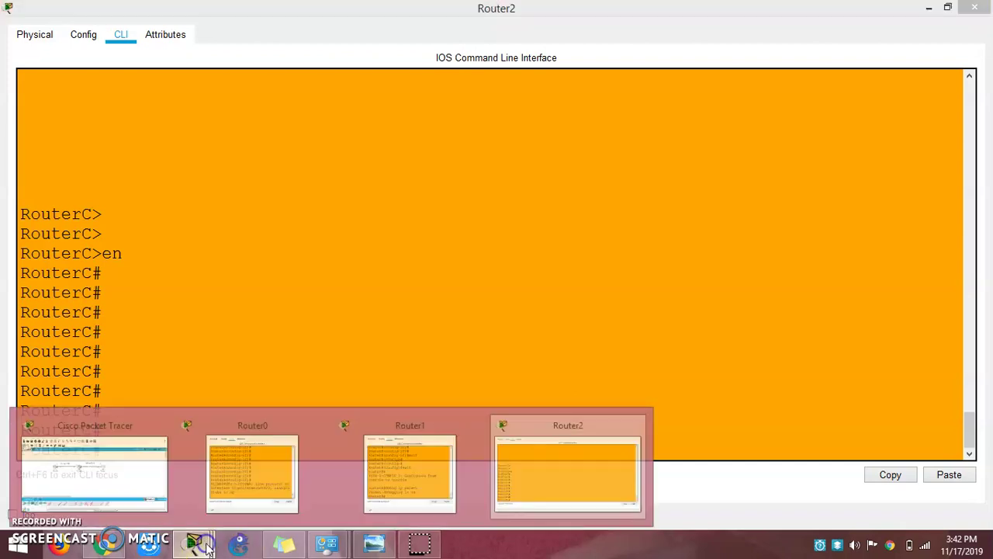
pyautogui.click(129, 454)
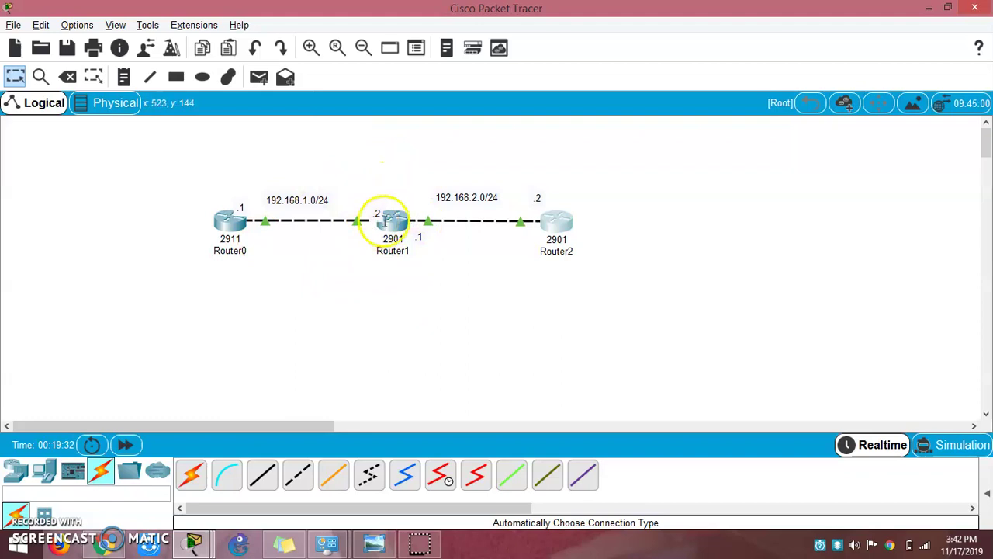
pyautogui.click(386, 221)
pyautogui.write('ping 192.168.1.1')
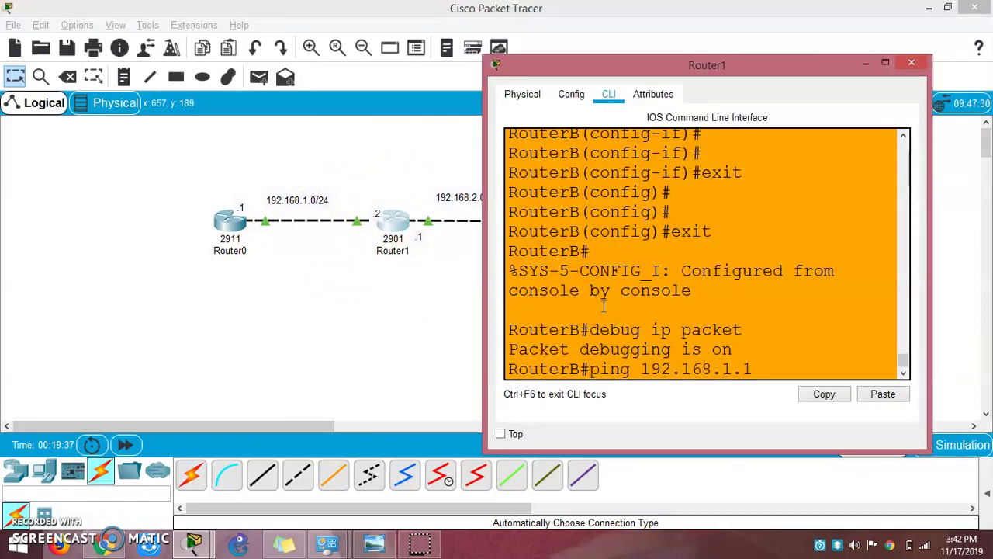
pyautogui.press('Return')
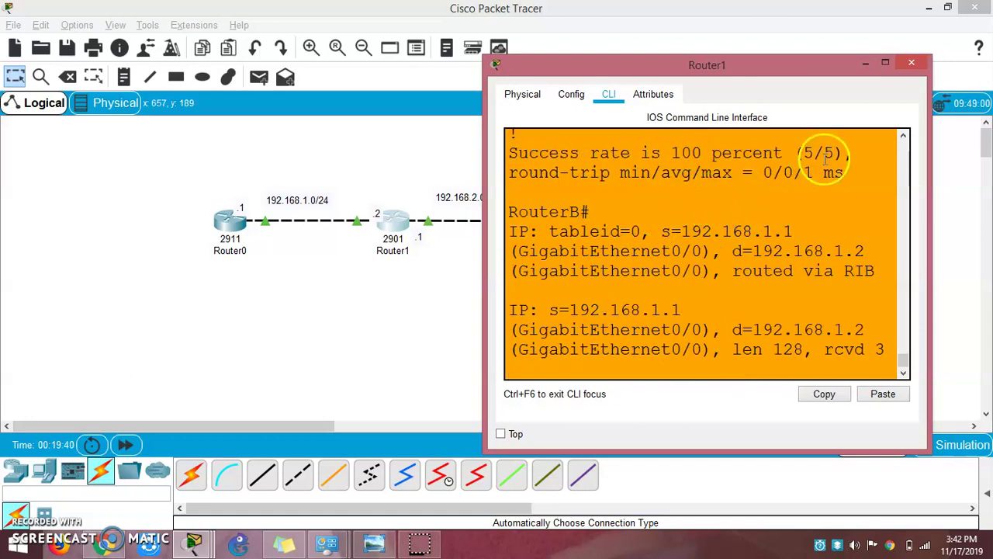
# Turn off all debugging on RouterB with undebug all
pyautogui.write('de')
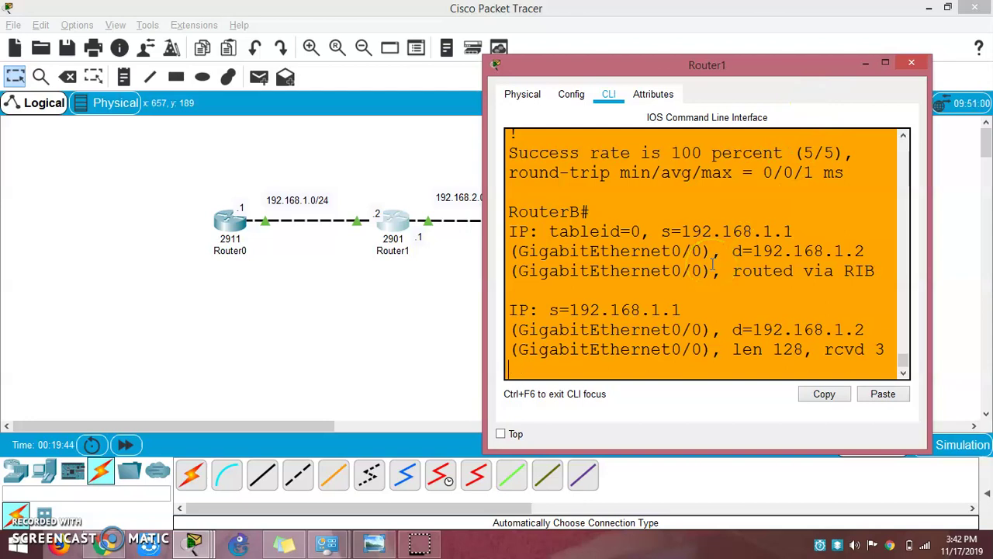
pyautogui.write('debug')
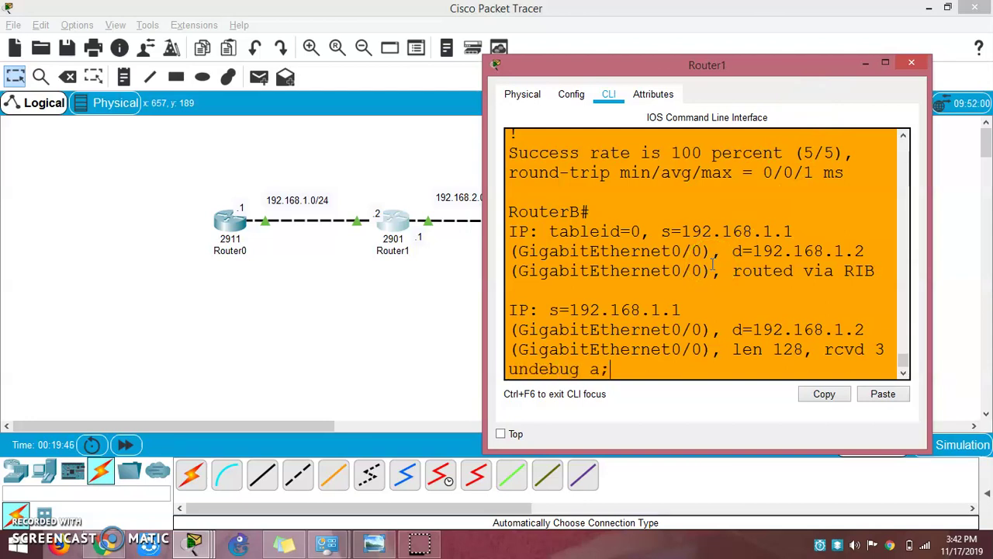
pyautogui.write(' all')
pyautogui.press('Return')
pyautogui.press('Return')
pyautogui.press('Return')
pyautogui.press('Return')
pyautogui.press('Return')
pyautogui.press('Return')
pyautogui.press('Return')
pyautogui.press('Return')
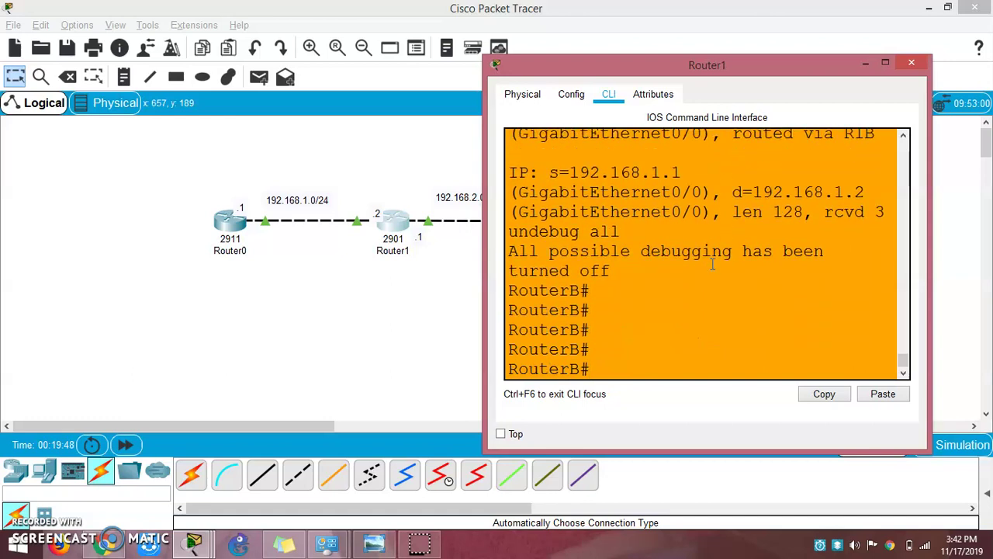
# Ping 192.168.1.1 from RouterB again with debugging turned off
pyautogui.press('Up')
pyautogui.press('Up')
pyautogui.press('Up')
pyautogui.press('Down')
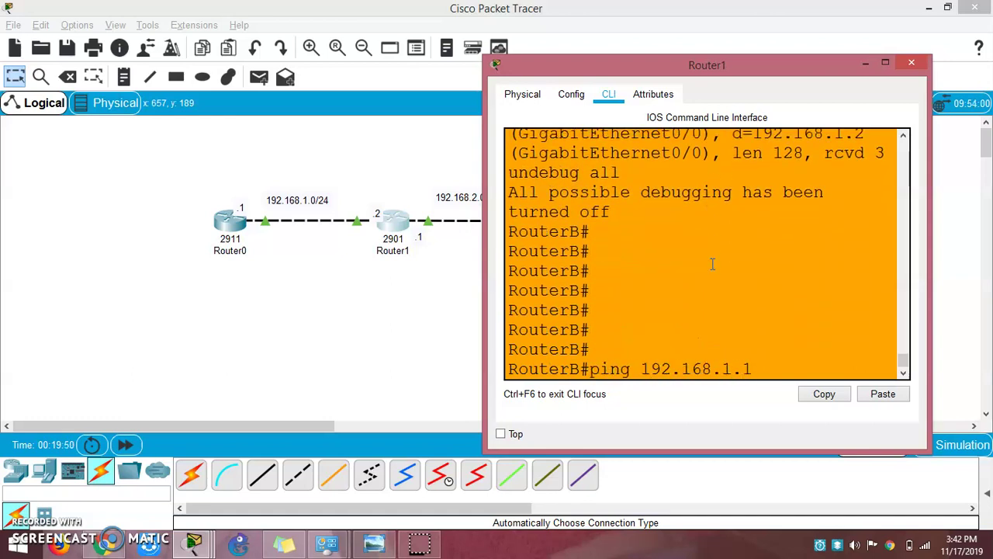
pyautogui.press('Return')
# Ping RouterC's address 192.168.2.2 from RouterB twice
pyautogui.press('Up')
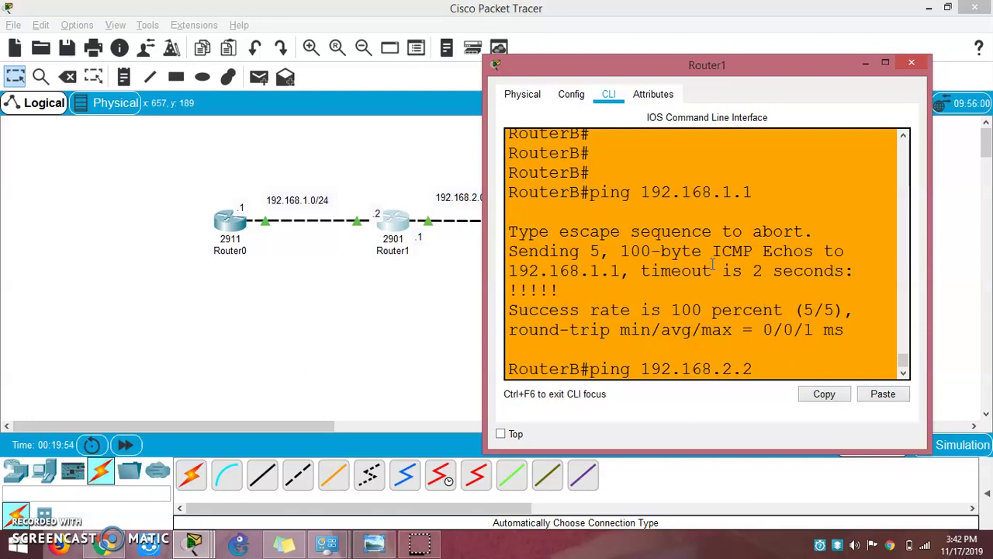
pyautogui.press('Return')
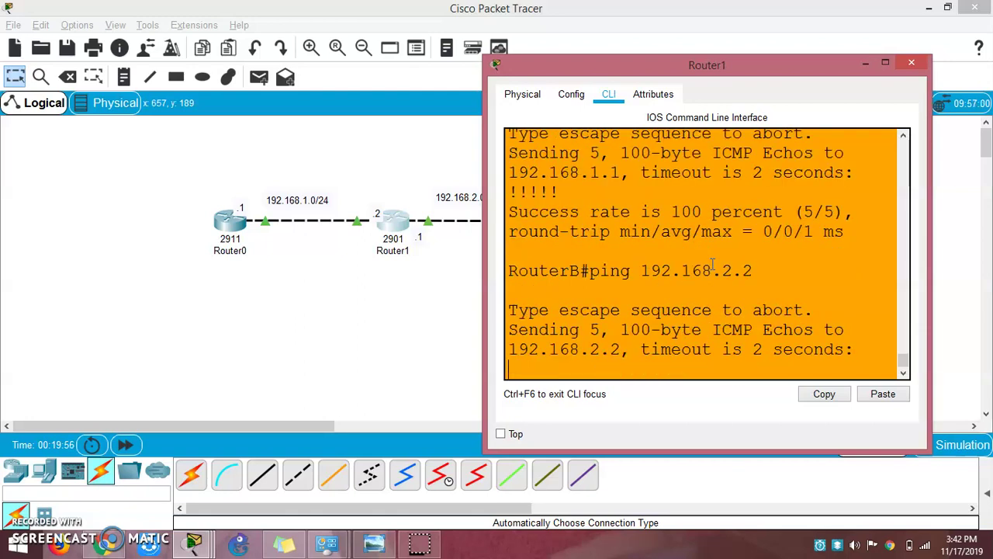
pyautogui.press('Up')
pyautogui.press('Return')
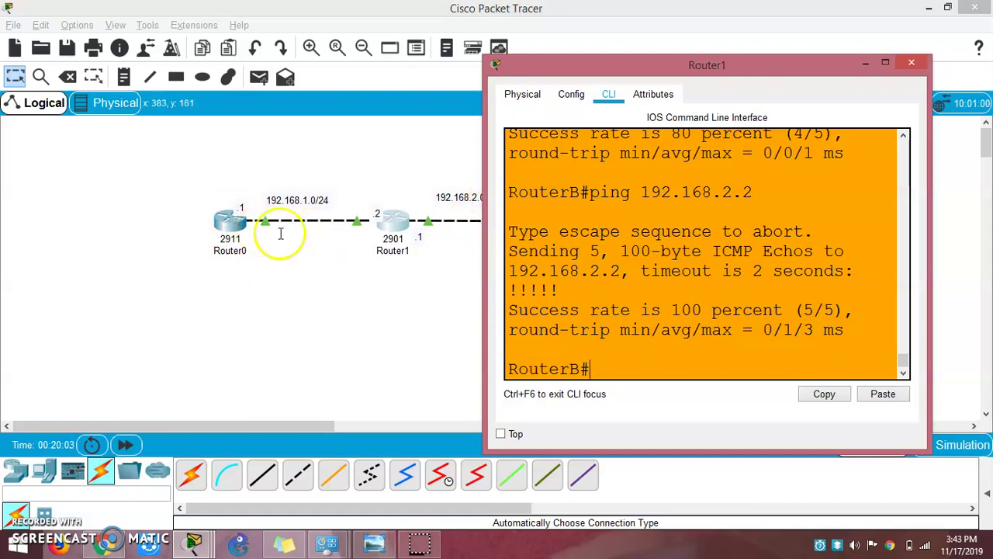
# Open Router0's console and try to exit RouterA's interface configuration mode
pyautogui.click(236, 223)
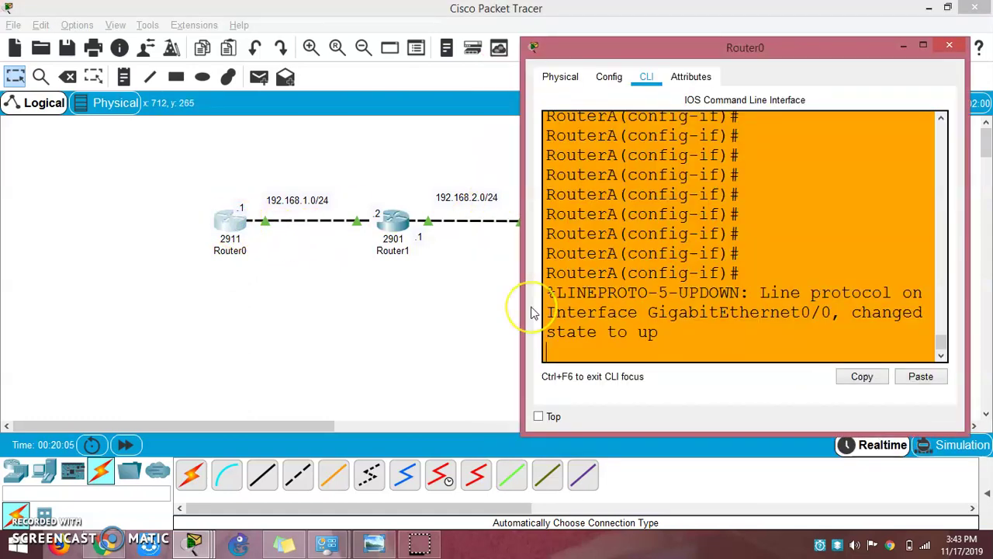
pyautogui.press('Return')
pyautogui.press('Return')
pyautogui.press('Return')
pyautogui.press('Return')
pyautogui.write('exiy')
pyautogui.press('Return')
pyautogui.press('Return')
pyautogui.press('Return')
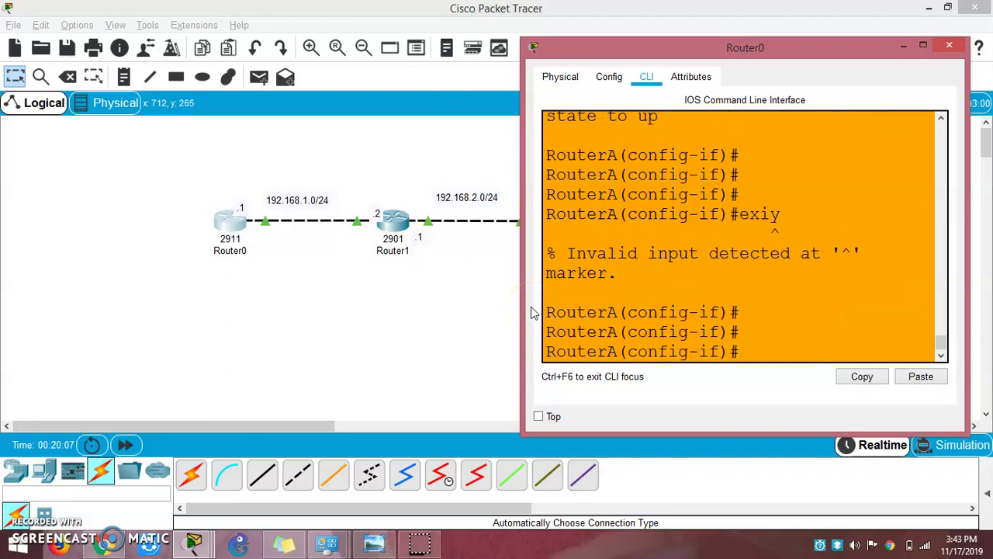
# Try to run ping from RouterA's interface configuration mode
pyautogui.write('ping')
pyautogui.press('Return')
pyautogui.press('Return')
pyautogui.press('Return')
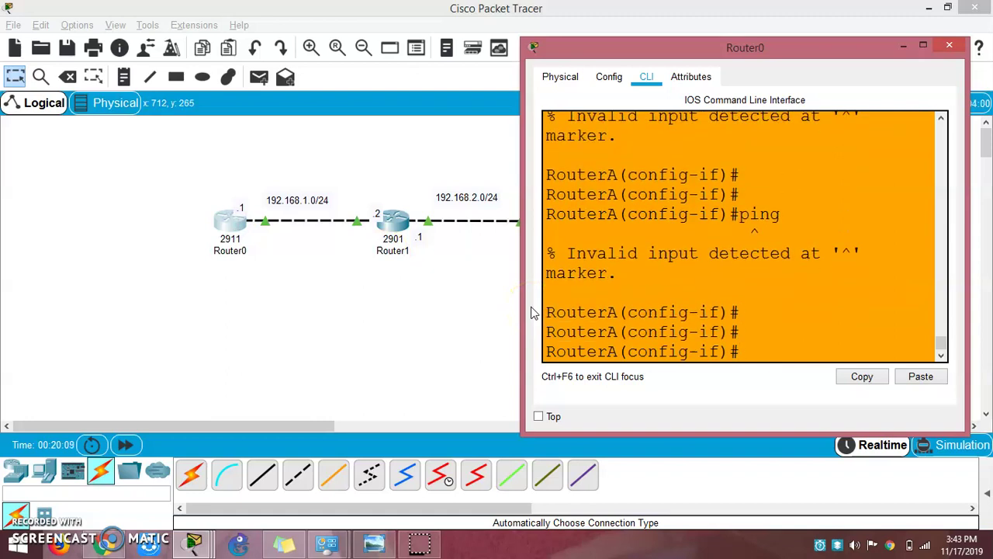
# Exit RouterA's interface configuration mode and end the configuration session to return to the privileged prompt
pyautogui.write('exit')
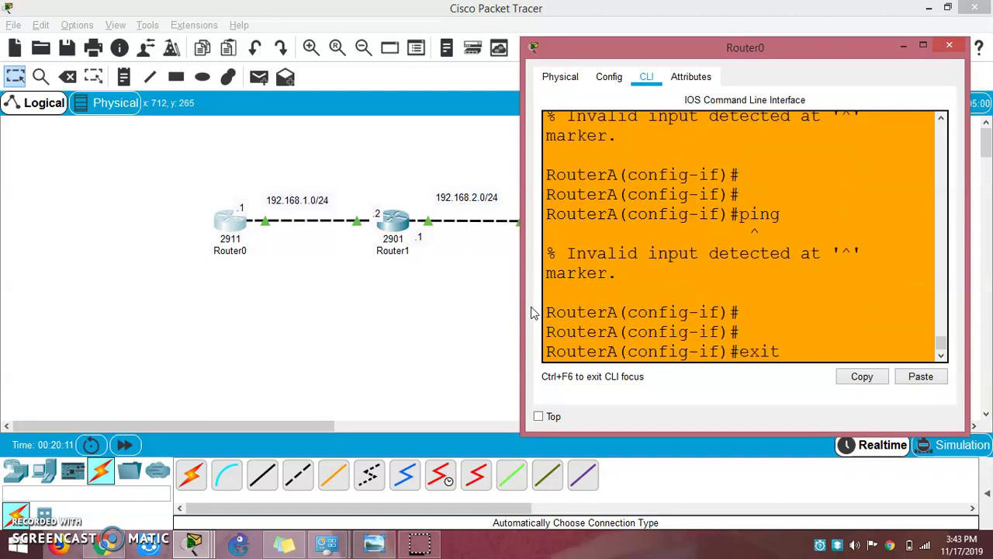
pyautogui.press('Return')
pyautogui.press('Return')
pyautogui.press('Return')
pyautogui.write('exo')
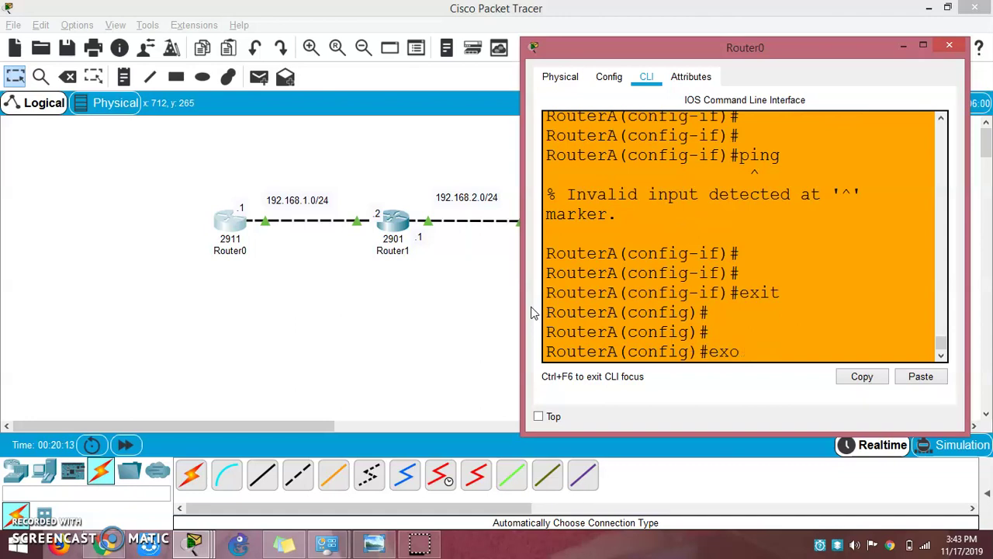
pyautogui.write('iend')
pyautogui.press('Return')
pyautogui.press('Return')
pyautogui.press('Return')
pyautogui.press('Return')
pyautogui.press('Return')
pyautogui.press('Return')
pyautogui.press('Return')
pyautogui.press('Return')
pyautogui.press('Return')
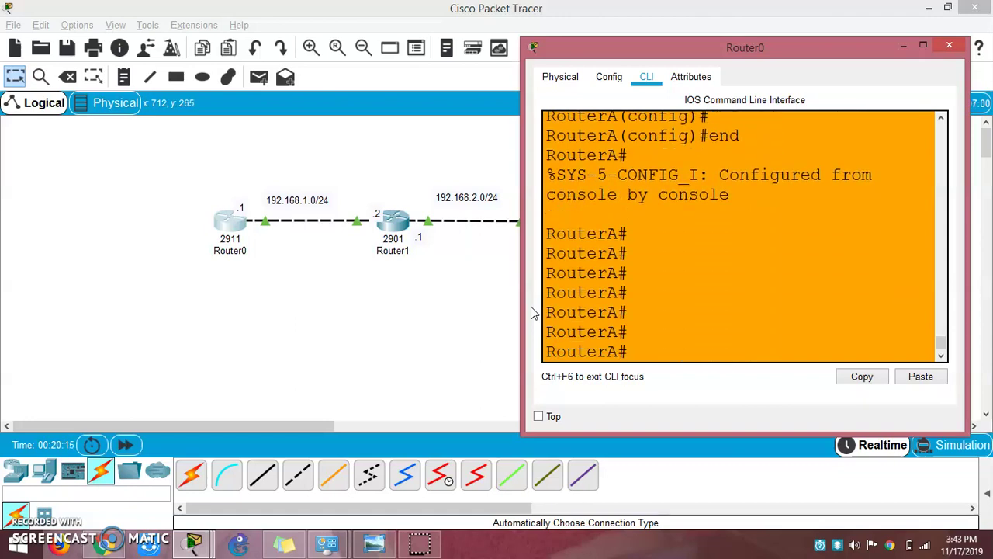
# Display RouterA's IP routing table and examine its directly connected entries
pyautogui.write('sh ip rout')
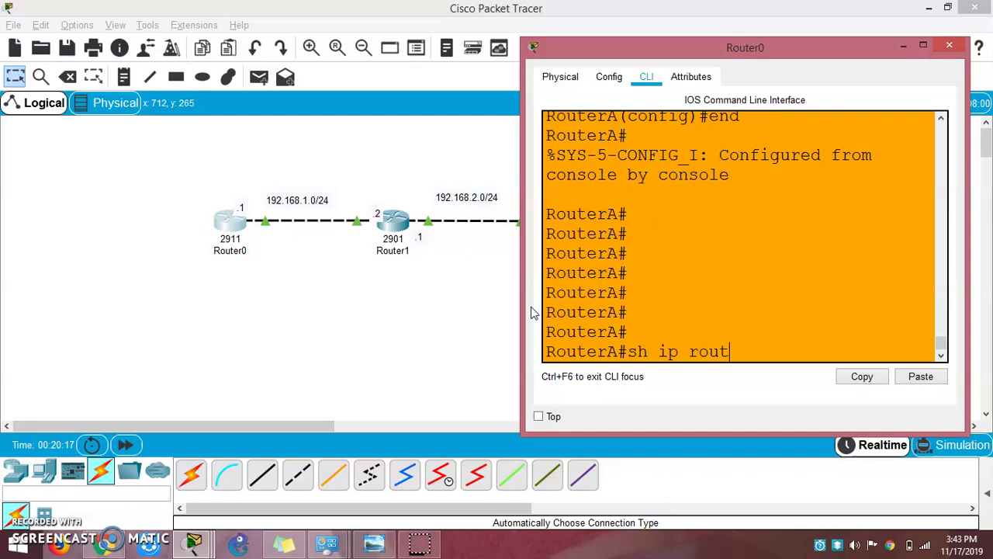
pyautogui.write('e')
pyautogui.press('Return')
pyautogui.press('Return')
pyautogui.press('Return')
pyautogui.press('Return')
pyautogui.press('Return')
pyautogui.press('Return')
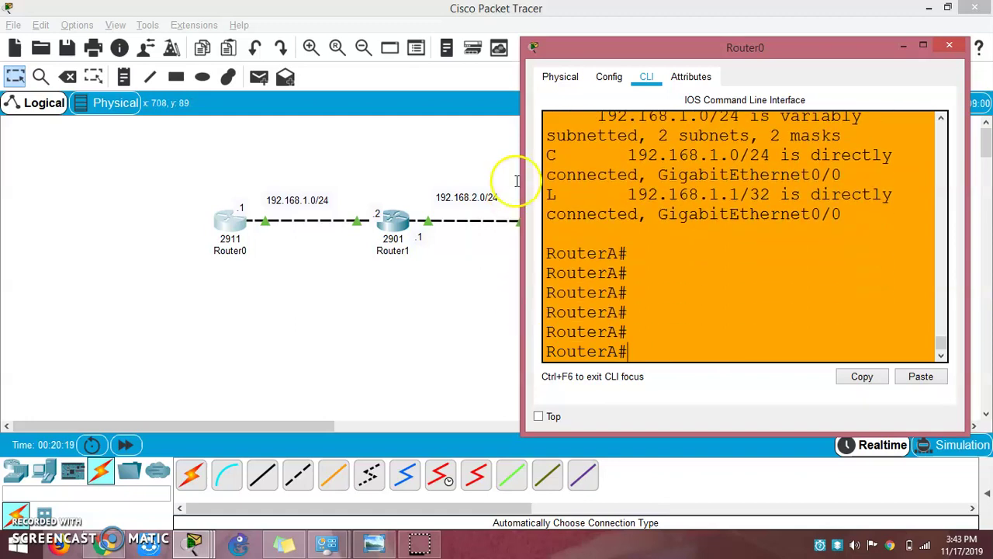
pyautogui.moveTo(628, 175); pyautogui.dragTo(720, 194)
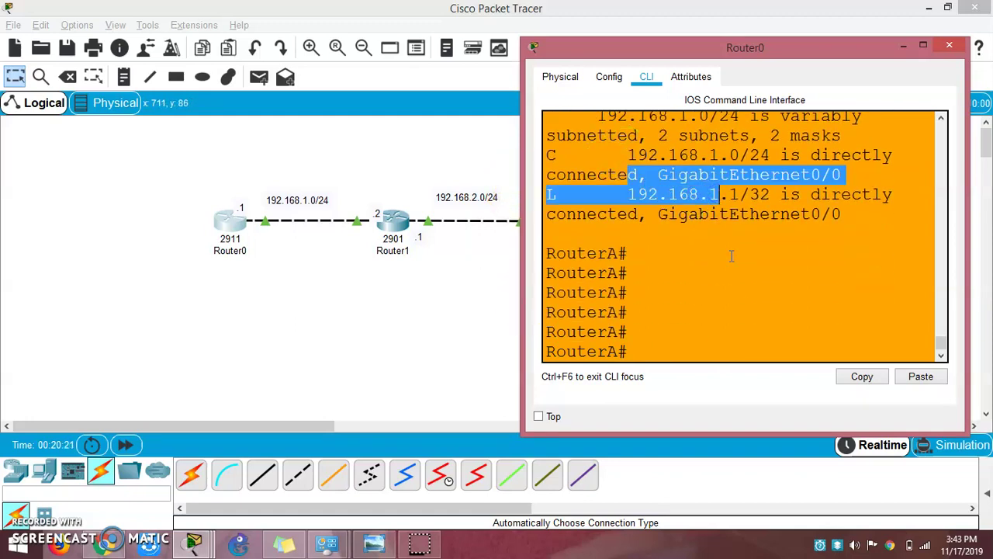
pyautogui.click(708, 342)
pyautogui.click(687, 350)
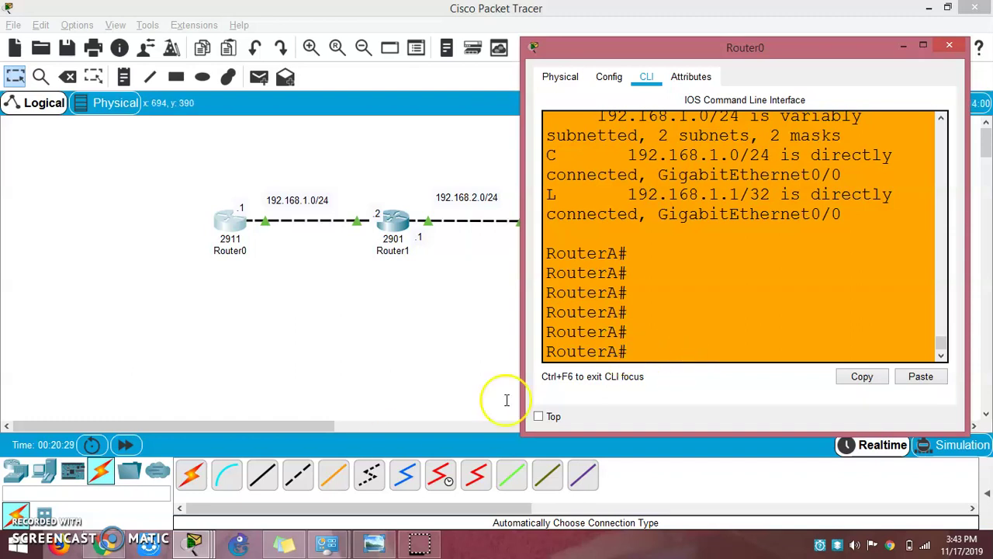
# Switch to Router2's console and turn off all debugging on RouterC
pyautogui.click(194, 541)
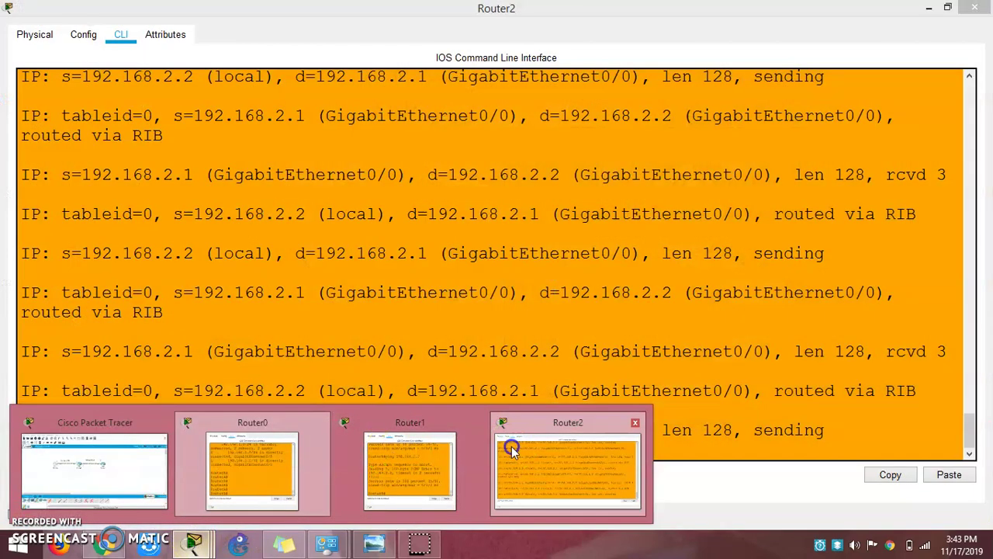
pyautogui.click(512, 449)
pyautogui.press('Return')
pyautogui.press('Return')
pyautogui.press('Return')
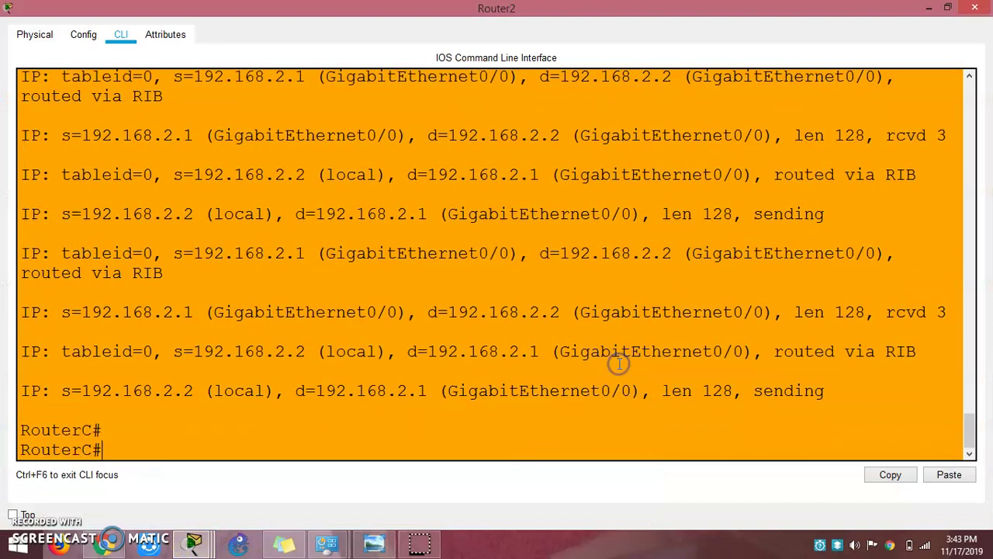
pyautogui.write('undebug al')
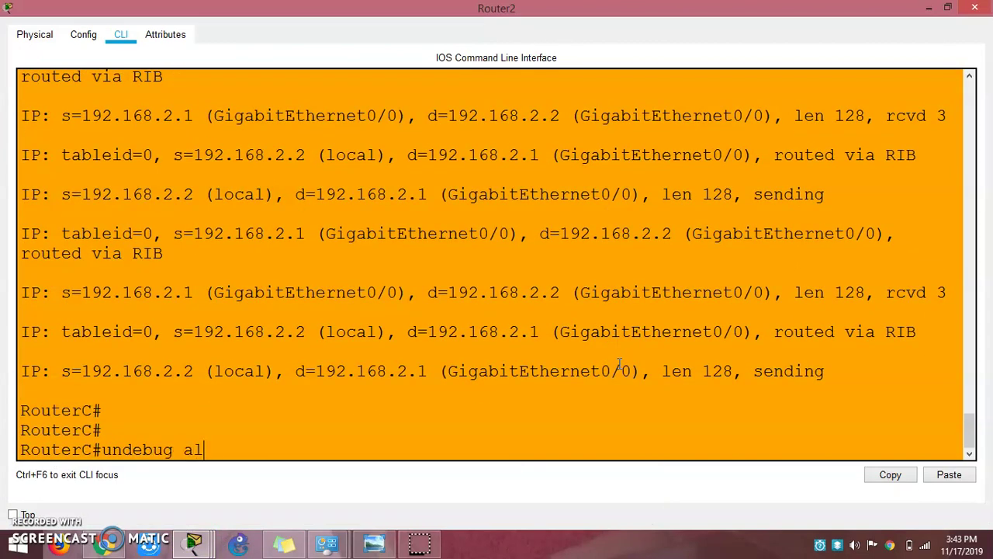
pyautogui.write('l')
pyautogui.press('Return')
pyautogui.press('Return')
pyautogui.press('Return')
pyautogui.press('Return')
pyautogui.press('Return')
pyautogui.press('Return')
pyautogui.press('Return')
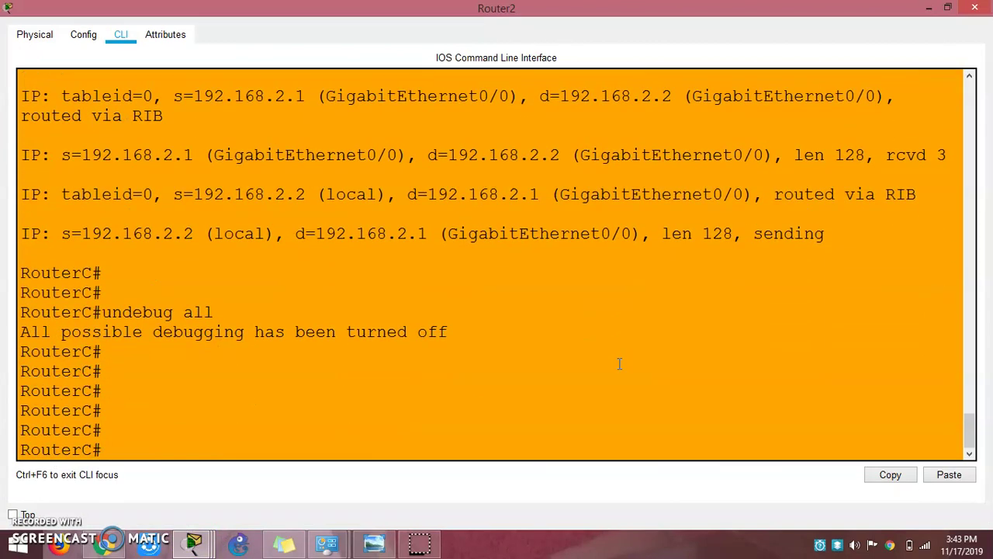
pyautogui.press('Return')
pyautogui.press('Return')
pyautogui.press('Return')
pyautogui.press('Return')
pyautogui.press('Return')
pyautogui.press('Return')
pyautogui.press('Return')
pyautogui.press('Return')
pyautogui.press('Return')
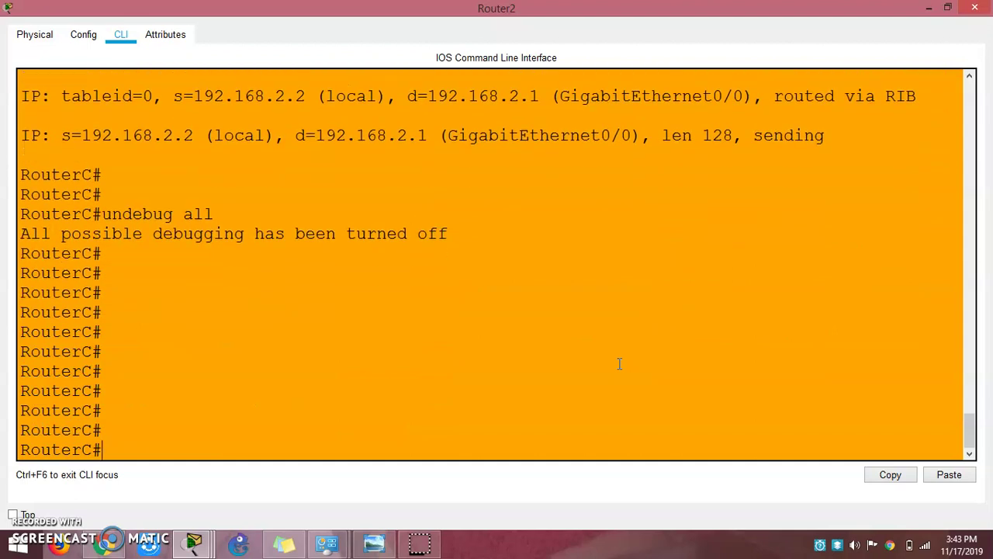
pyautogui.press('Return')
pyautogui.press('Return')
# Enter global configuration mode on RouterC and list the forwarding options for a static route to 192.168.1.0 255.255.255.0
pyautogui.write('conf t')
pyautogui.press('Return')
pyautogui.press('Return')
pyautogui.press('Return')
pyautogui.press('Return')
pyautogui.press('Return')
pyautogui.write('ig')
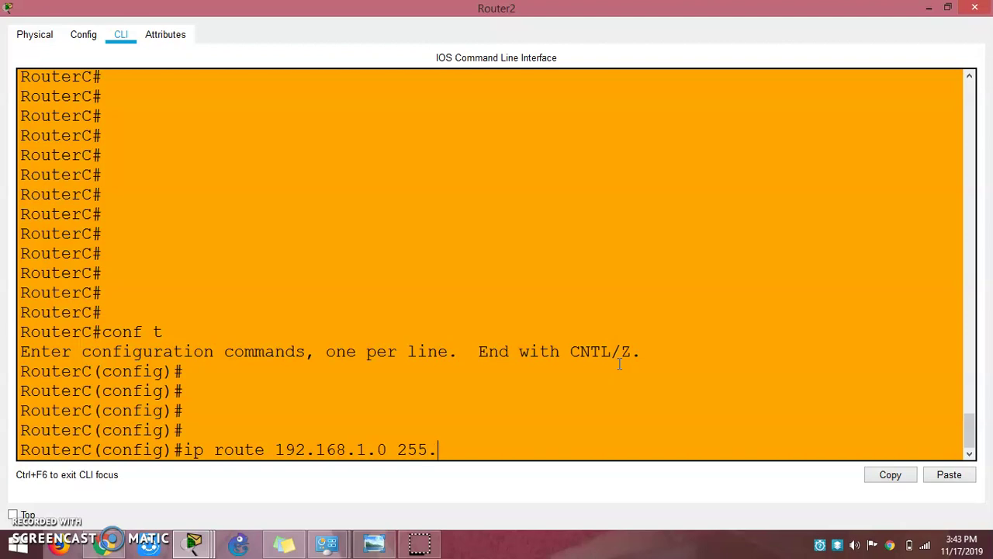
pyautogui.write('255')
pyautogui.write('?')
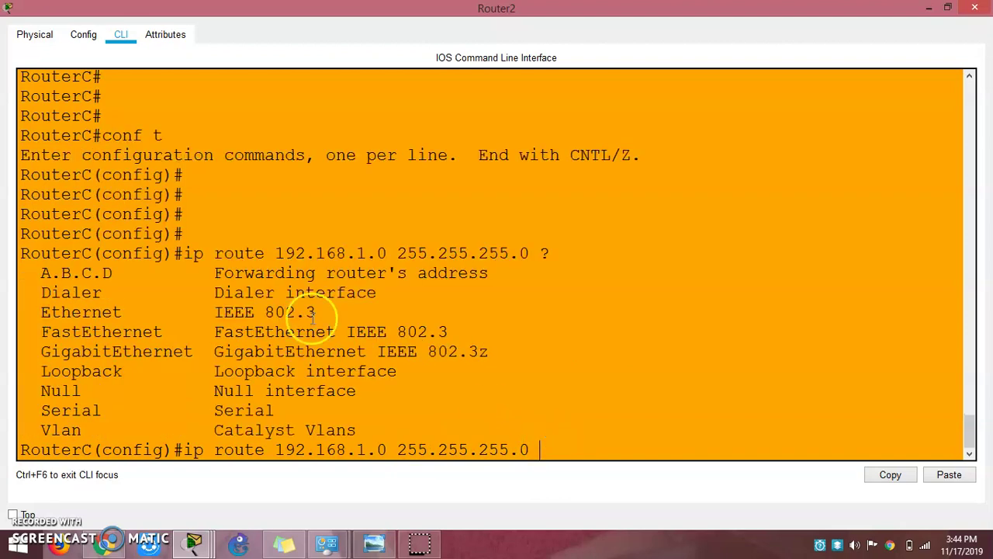
pyautogui.moveTo(189, 353); pyautogui.dragTo(91, 353)
pyautogui.moveTo(114, 273); pyautogui.dragTo(35, 272)
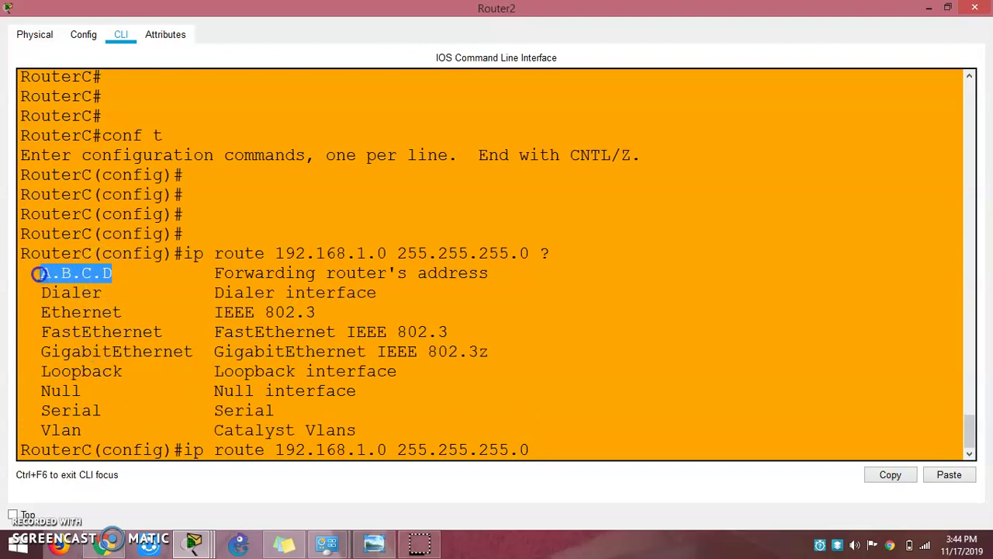
pyautogui.moveTo(213, 273); pyautogui.dragTo(495, 278)
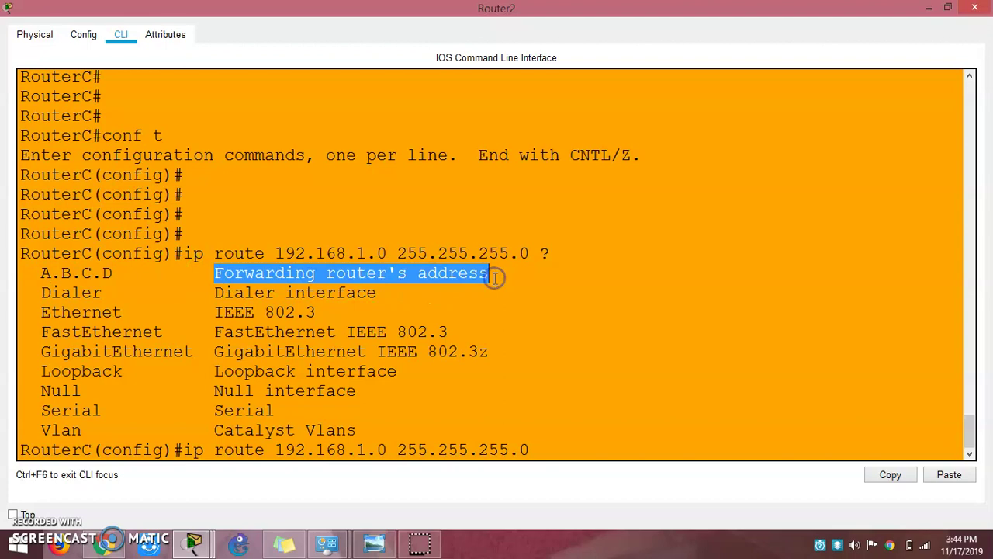
pyautogui.click(489, 352)
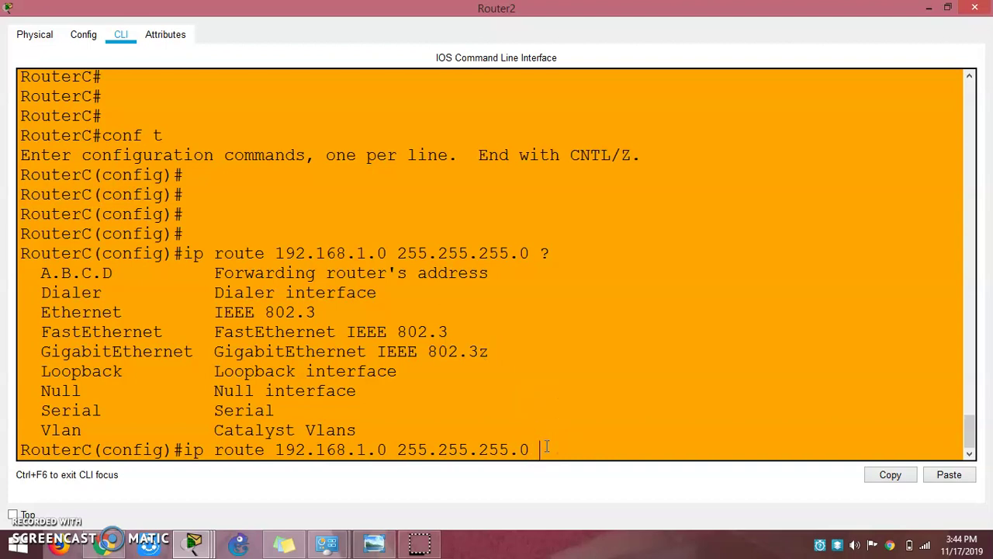
# Complete RouterC's static route to 192.168.1.0 255.255.255.0 with the next hop 192.168.2.1
pyautogui.write('92.168.1')
pyautogui.press('BackSpace')
pyautogui.write('2.168.2.1')
pyautogui.press('Return')
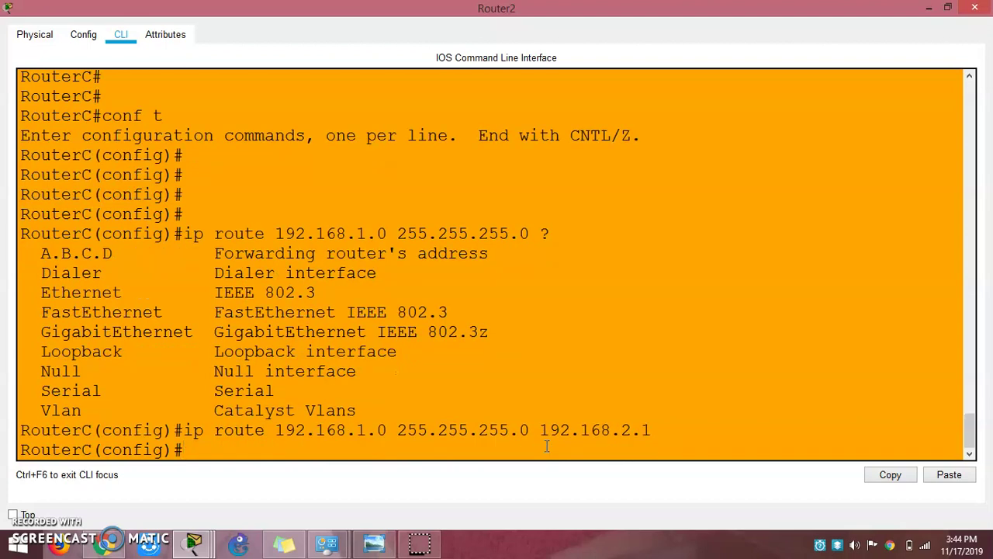
pyautogui.press('Return')
pyautogui.press('Return')
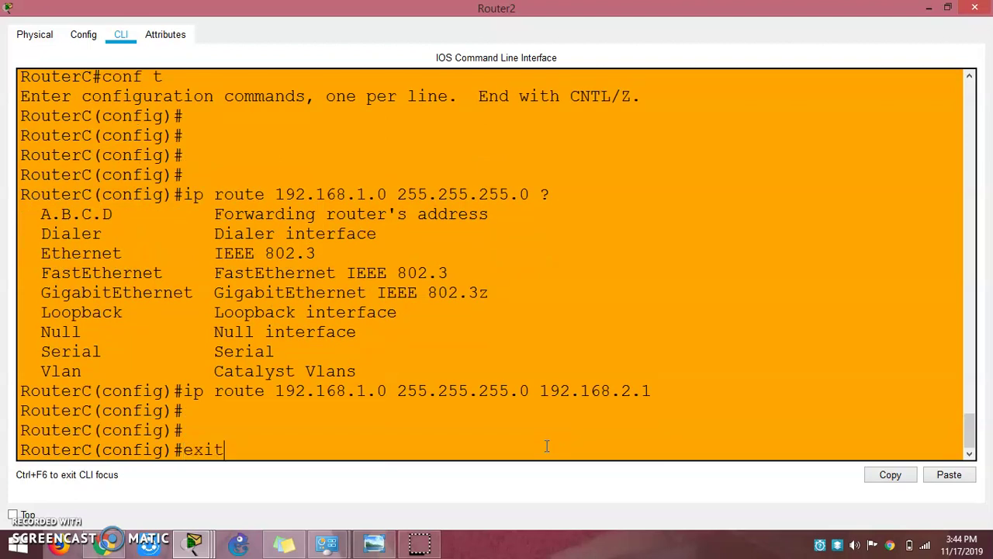
# Exit RouterC's configuration mode and examine the static and connected networks in its IP routing table
pyautogui.press('Return')
pyautogui.press('Return')
pyautogui.write('sh ip route')
pyautogui.press('Return')
pyautogui.press('Return')
pyautogui.press('Return')
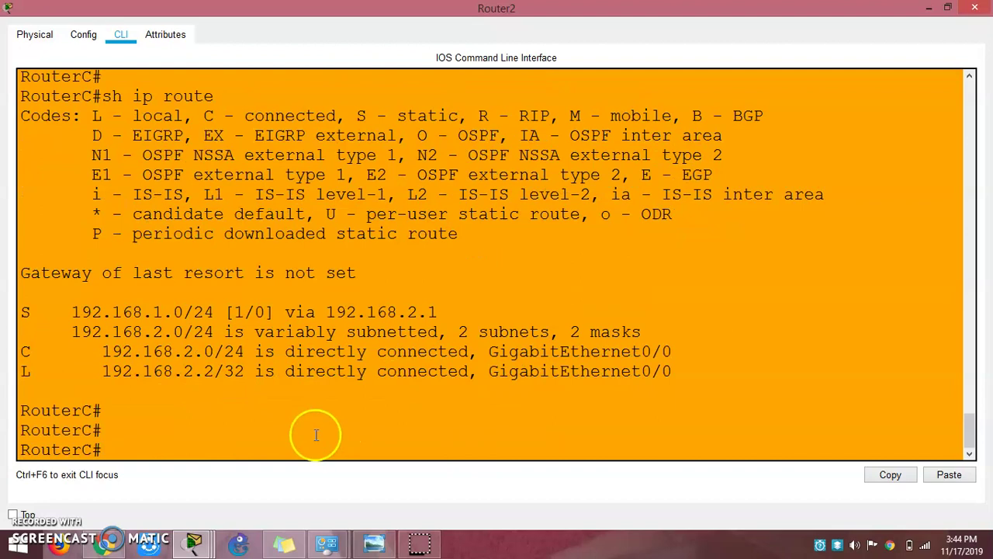
pyautogui.moveTo(225, 352); pyautogui.dragTo(67, 316)
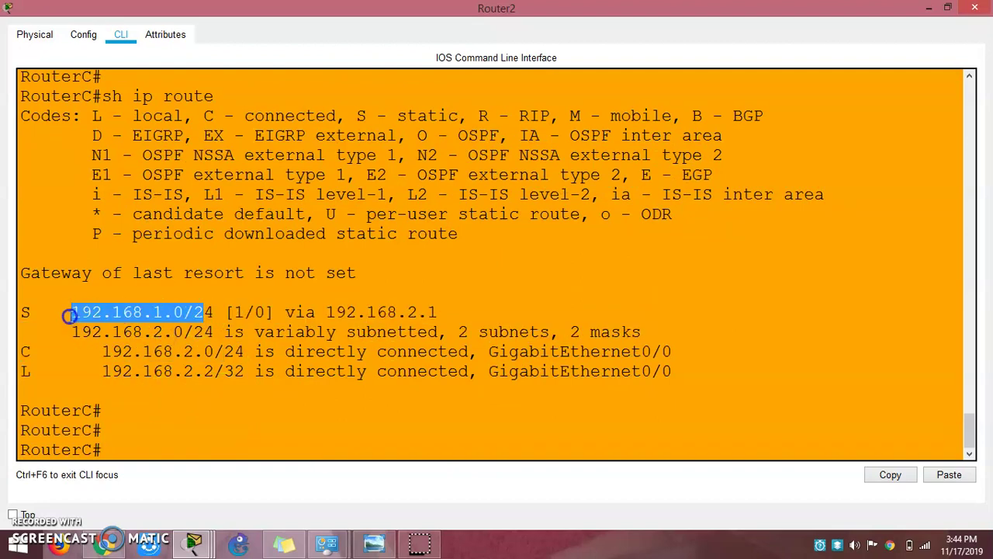
pyautogui.moveTo(102, 351); pyautogui.dragTo(246, 352)
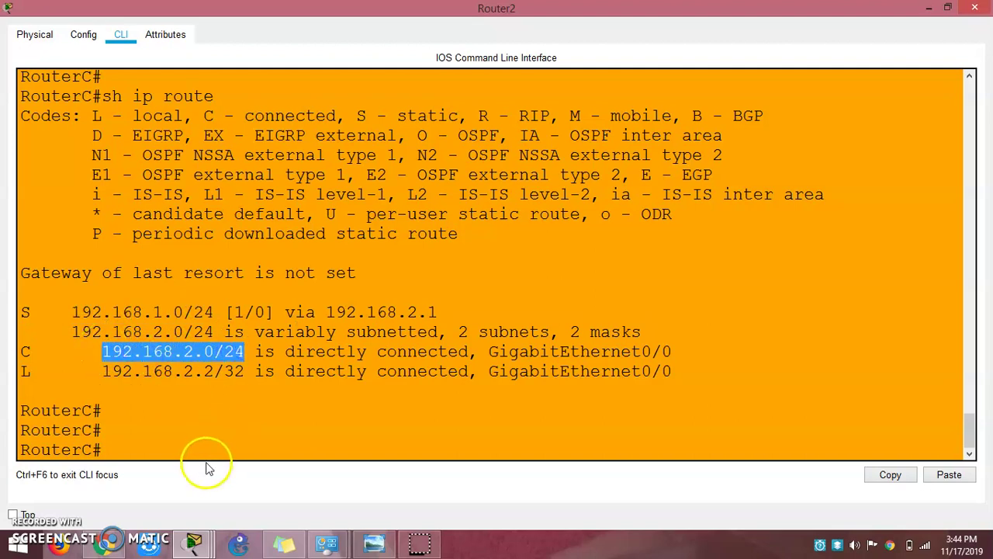
# Ping RouterA's address 192.168.1.1 from RouterC
pyautogui.click(213, 453)
pyautogui.write('ping 192.168.1')
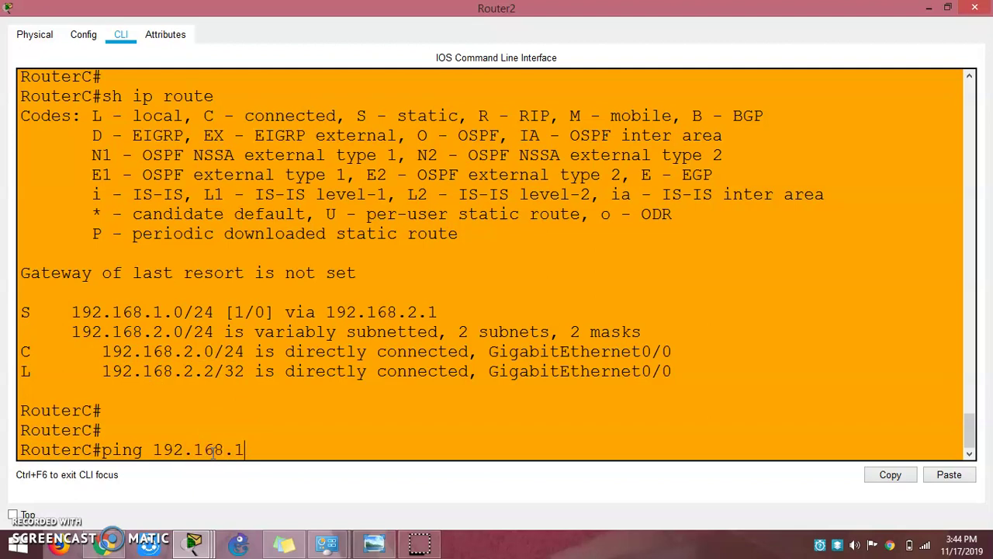
pyautogui.write('.1')
pyautogui.press('Return')
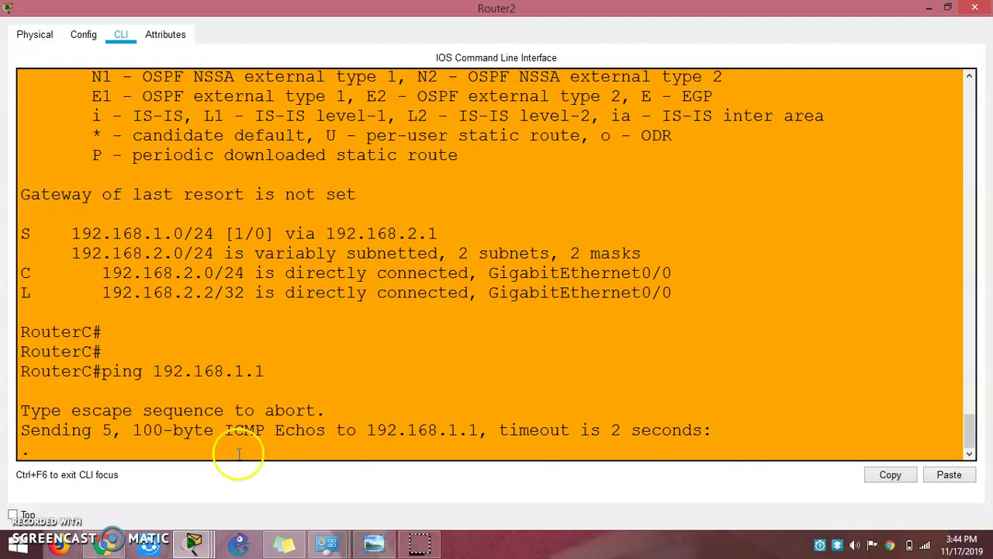
# Open Router1's console from the topology and turn on IP packet debugging on RouterB
pyautogui.moveTo(194, 543)
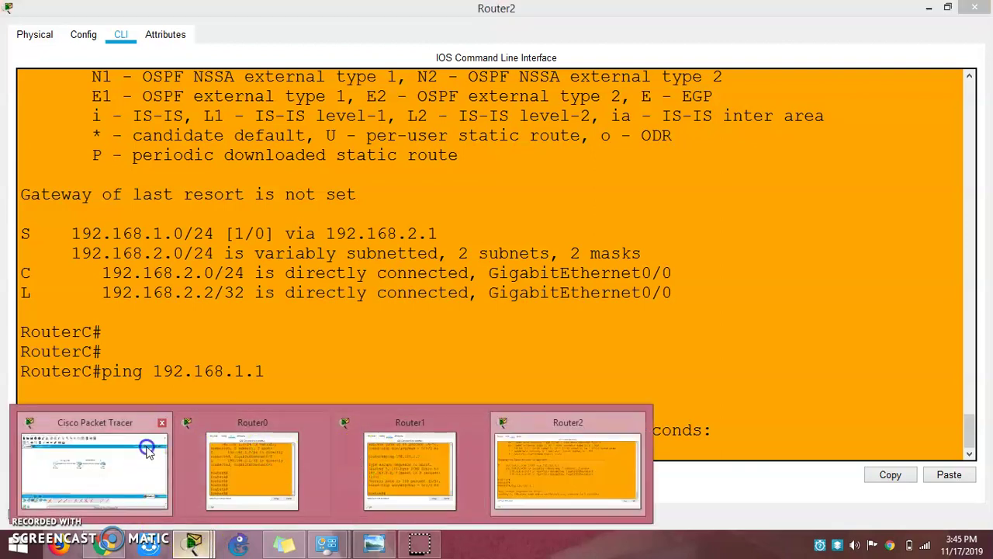
pyautogui.click(95, 469)
pyautogui.click(398, 218)
pyautogui.press('Return')
pyautogui.press('Return')
pyautogui.write('debug ip packet')
pyautogui.press('Return')
pyautogui.press('Return')
pyautogui.press('Return')
pyautogui.press('Return')
pyautogui.press('Return')
pyautogui.press('Return')
pyautogui.press('Return')
pyautogui.press('Return')
pyautogui.press('Return')
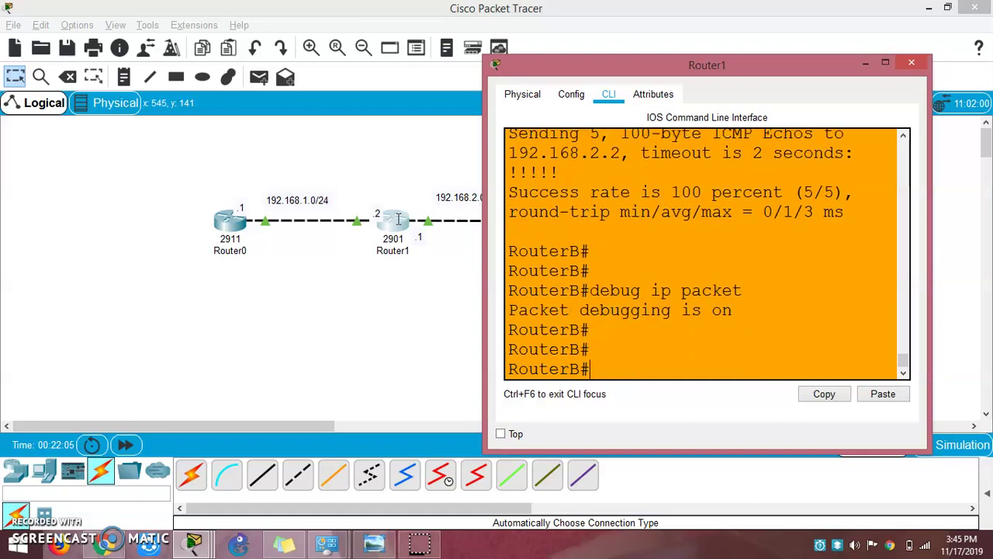
pyautogui.press('Return')
pyautogui.press('Return')
pyautogui.press('Return')
pyautogui.press('Return')
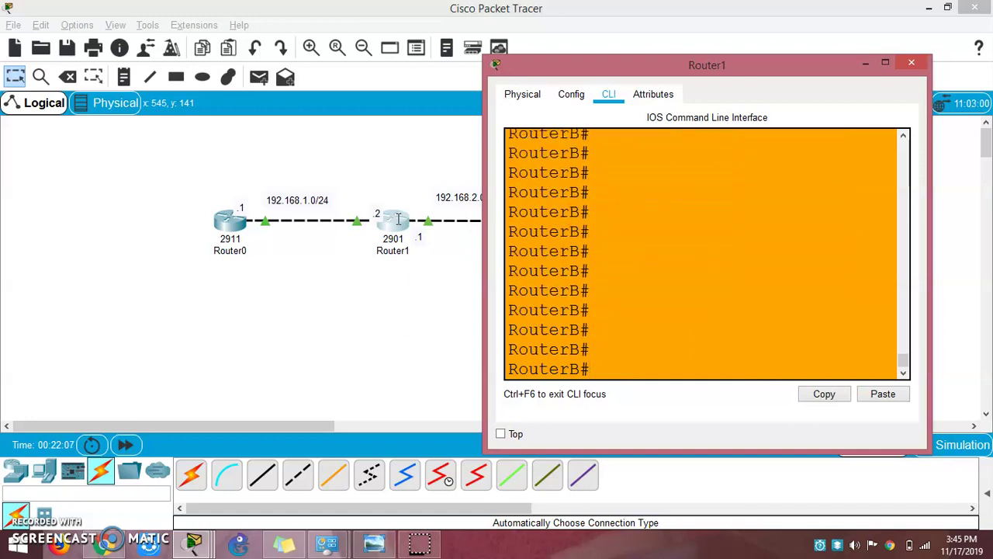
# Return to Router2's console and repeat the ping to 192.168.1.1 from RouterC
pyautogui.click(194, 544)
pyautogui.click(568, 469)
pyautogui.click(623, 361)
pyautogui.press('Up')
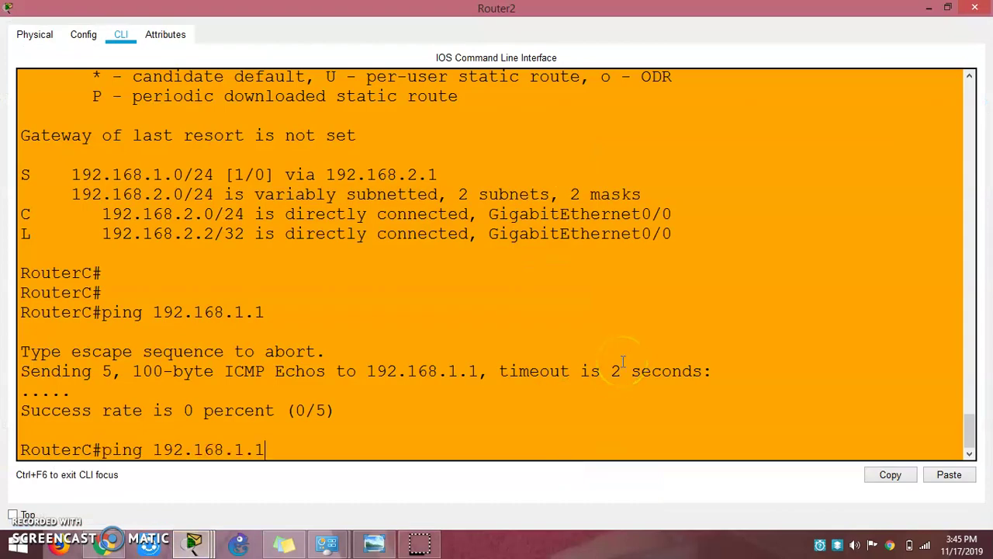
pyautogui.press('Return')
# Maximize Router1's console and examine the destination and forwarding details in RouterB's packet debug output
pyautogui.click(199, 546)
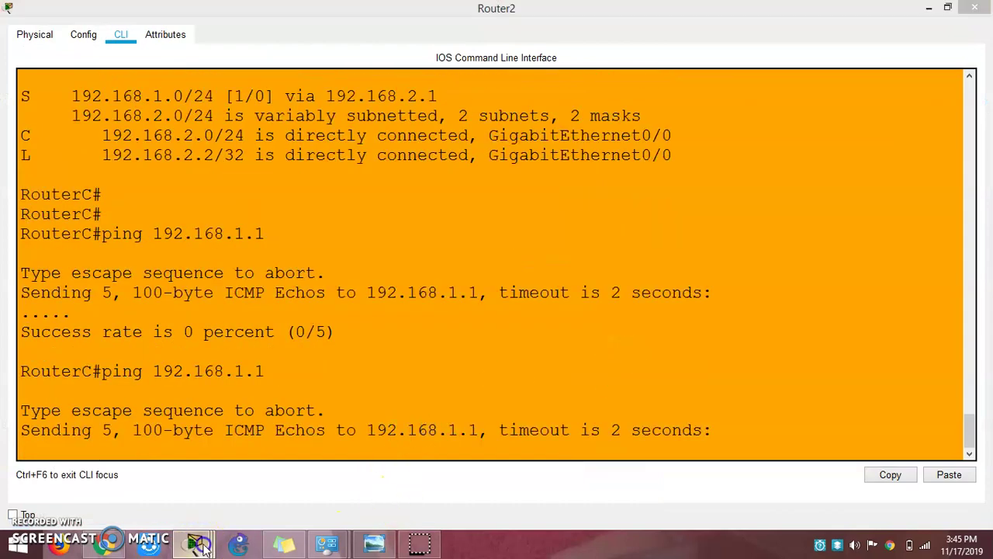
pyautogui.click(377, 452)
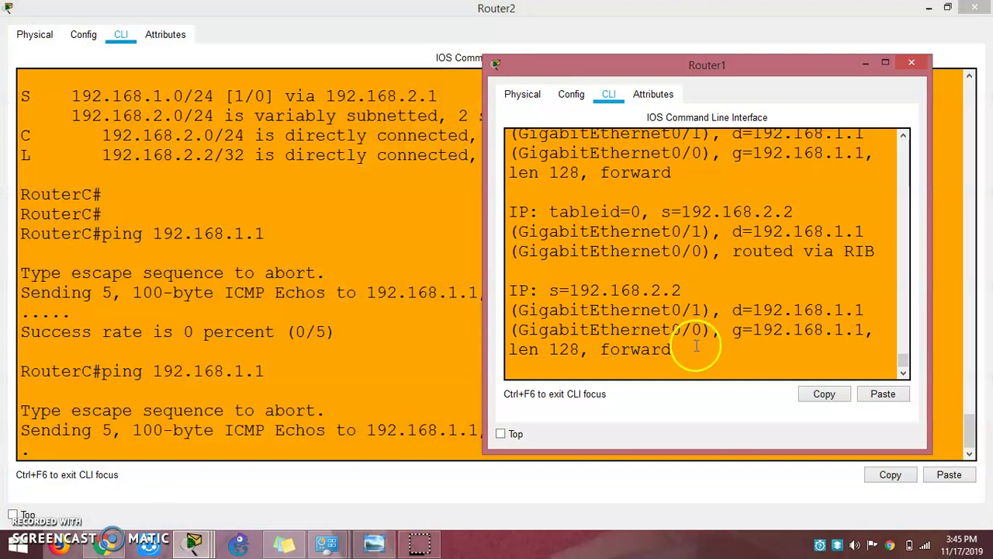
pyautogui.click(885, 65)
pyautogui.moveTo(561, 412); pyautogui.dragTo(461, 412)
pyautogui.click(447, 411)
pyautogui.hotkey('ctrl', 'shift', 'End')
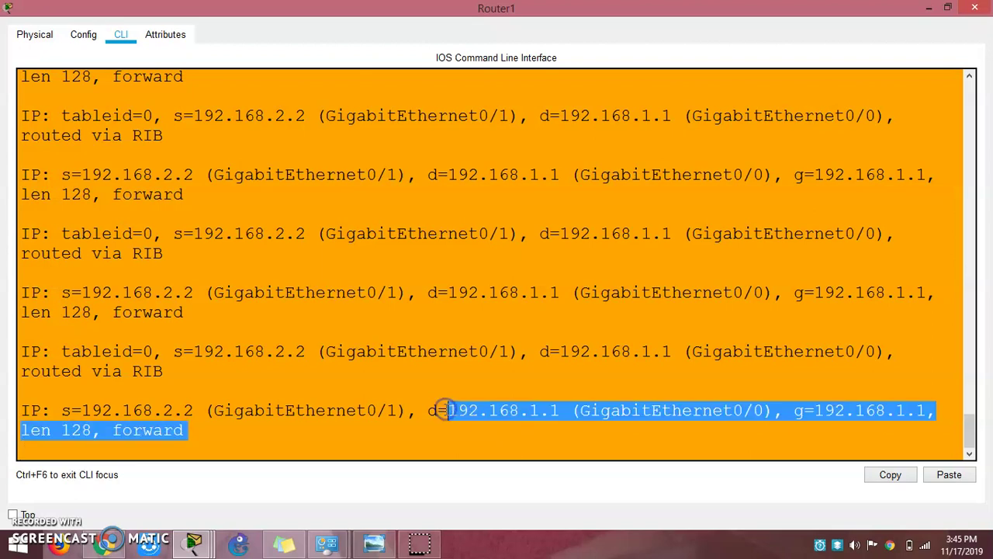
pyautogui.moveTo(185, 431); pyautogui.dragTo(115, 431)
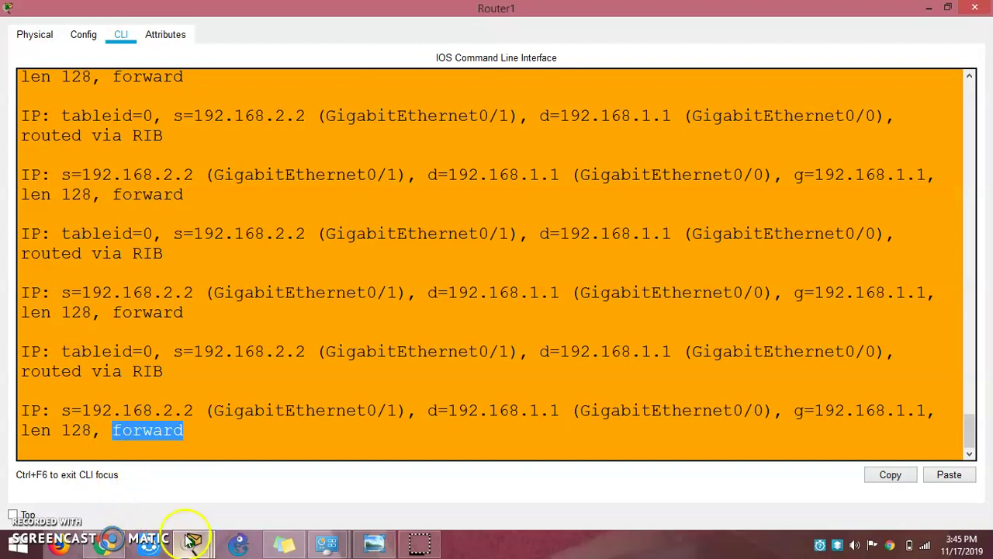
# Switch to Router0's console and turn on IP packet debugging on RouterA
pyautogui.click(196, 544)
pyautogui.click(241, 453)
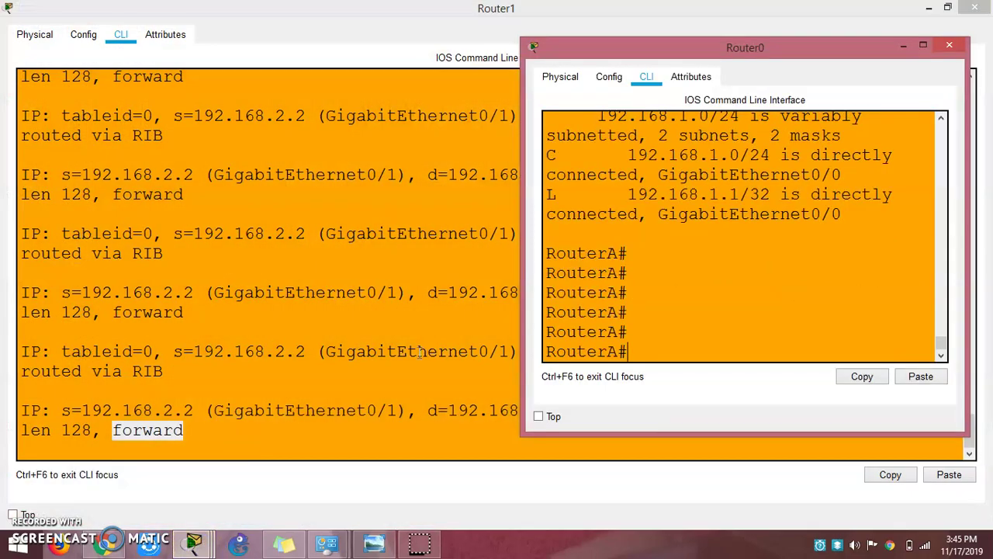
pyautogui.write('debug ip packet')
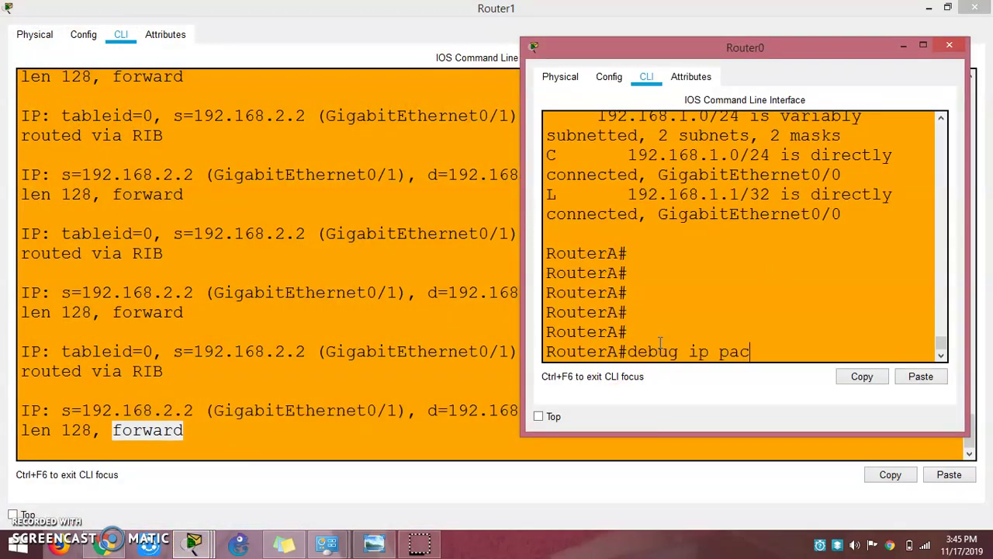
pyautogui.press('Return')
pyautogui.press('Return')
pyautogui.press('Return')
pyautogui.press('Return')
pyautogui.press('Return')
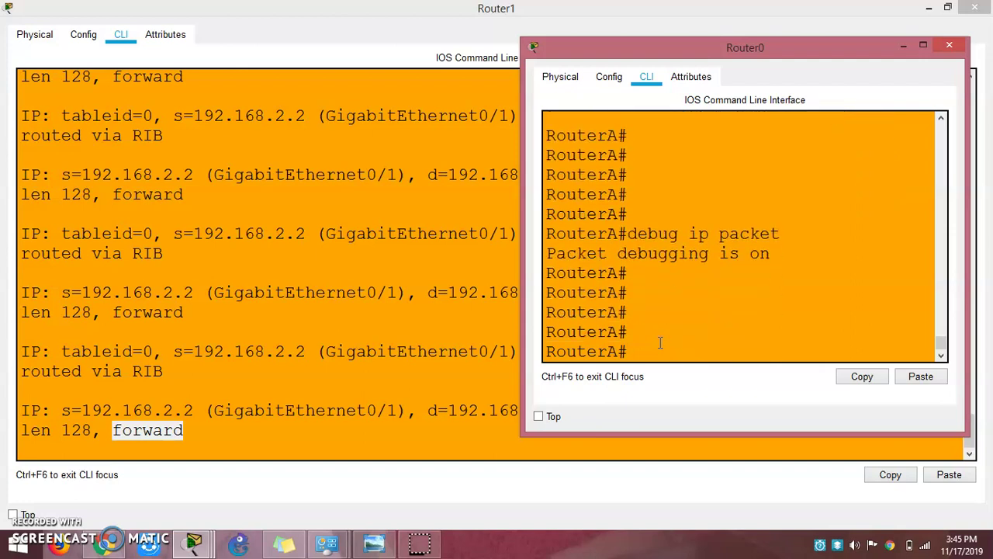
# Switch to Router2's console and ping 192.168.1.1 from RouterC again
pyautogui.moveTo(247, 539)
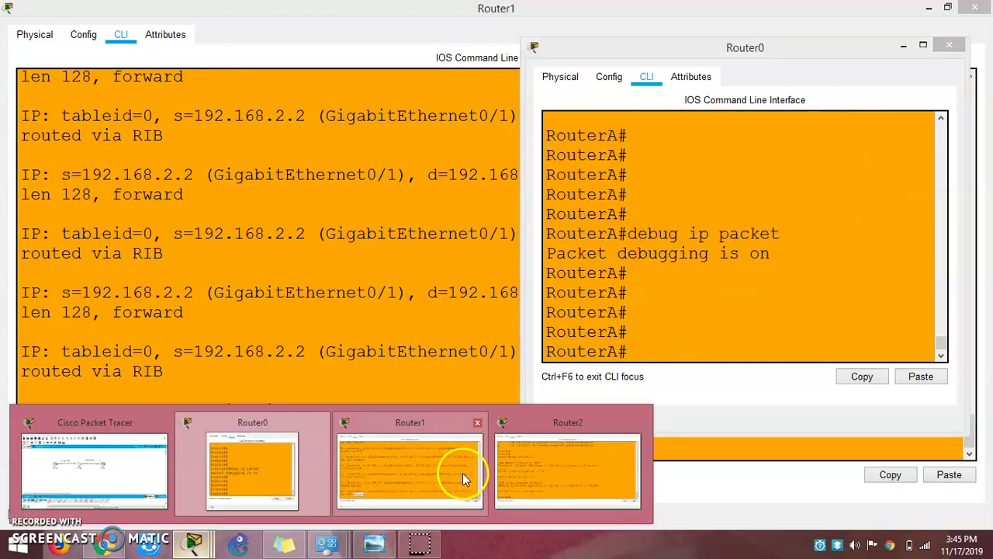
pyautogui.click(561, 461)
pyautogui.press('Up')
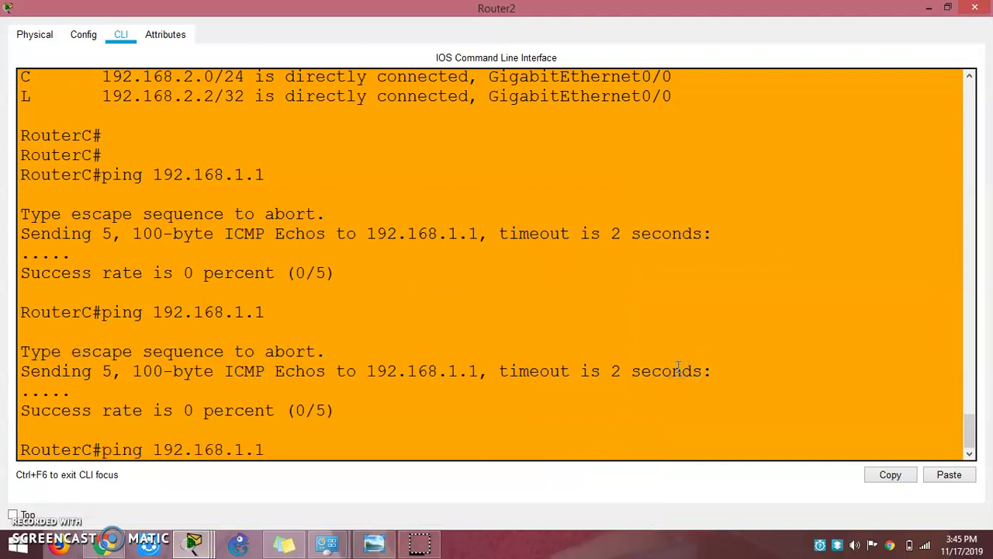
pyautogui.press('Return')
# Return to Router0's console and examine how RouterA's packet debug output handles the reply to 192.168.2.2
pyautogui.moveTo(194, 543)
pyautogui.click(254, 464)
pyautogui.moveTo(884, 332); pyautogui.dragTo(825, 331)
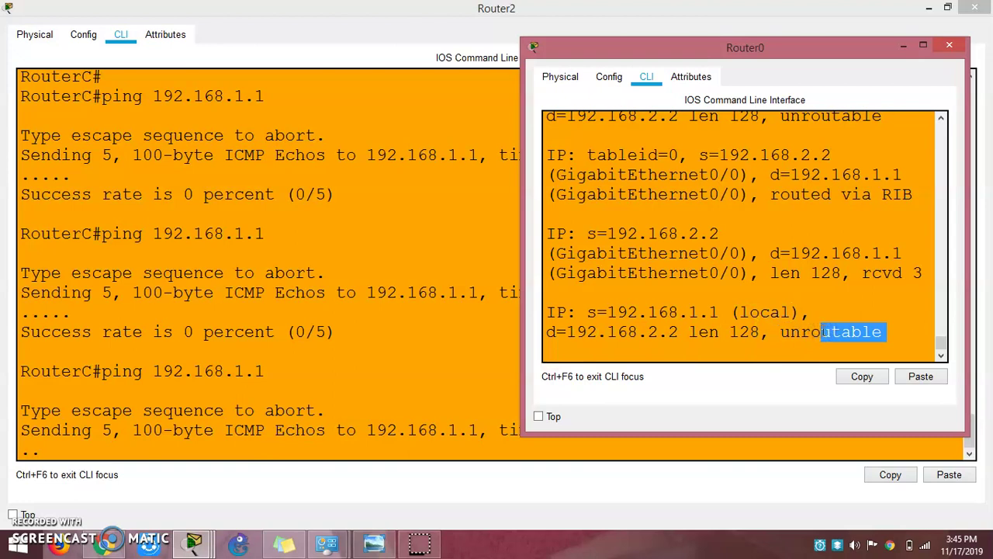
pyautogui.click(824, 332)
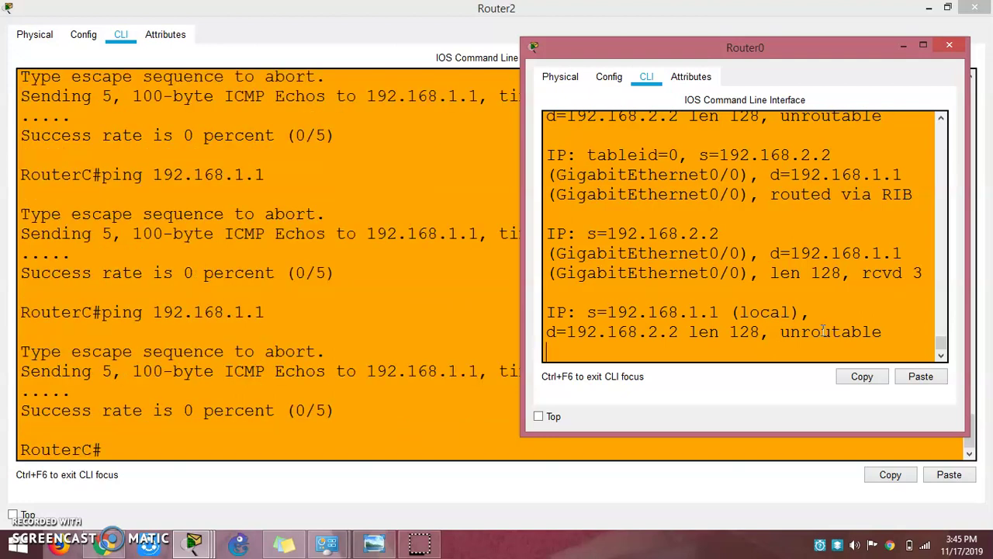
# Turn off all debugging on RouterC in Router2's console with undebug all
pyautogui.click(402, 444)
pyautogui.write('unde')
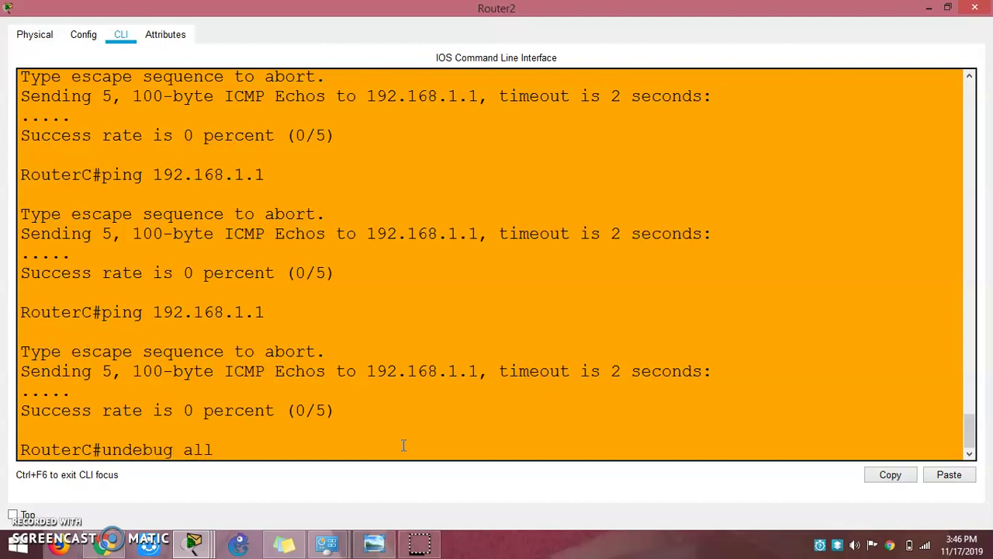
pyautogui.write('bug all')
pyautogui.press('Return')
pyautogui.press('Return')
pyautogui.press('Return')
pyautogui.press('Return')
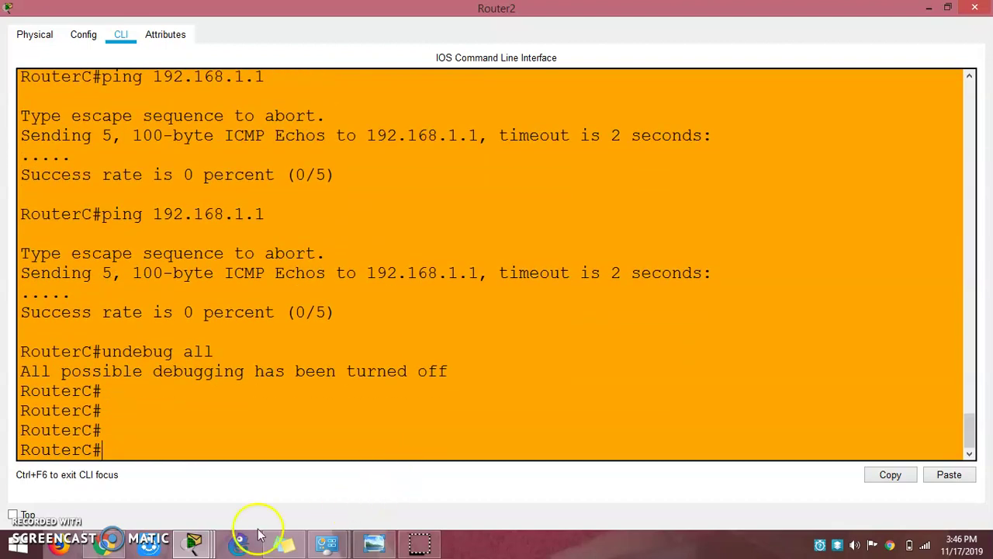
# Switch to Router1's console, get back to the prompt and turn off all debugging on RouterB
pyautogui.moveTo(195, 540)
pyautogui.click(409, 453)
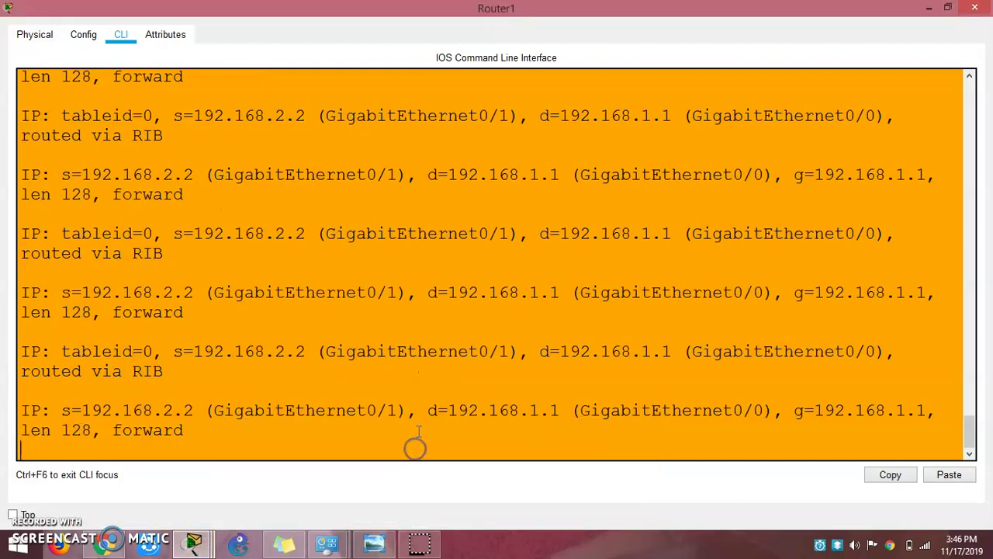
pyautogui.press('Return')
pyautogui.press('Return')
pyautogui.press('Return')
pyautogui.press('Return')
pyautogui.press('Return')
pyautogui.press('Return')
pyautogui.press('Return')
pyautogui.press('Return')
pyautogui.write('unde')
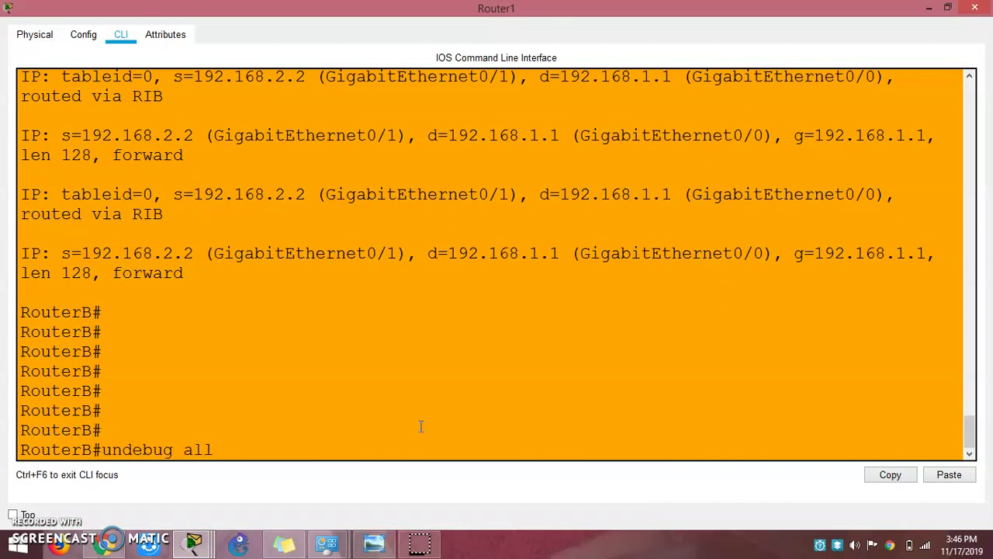
pyautogui.write('bug all')
pyautogui.press('Return')
pyautogui.press('Return')
pyautogui.press('Return')
pyautogui.press('Return')
pyautogui.press('Return')
# Switch to Router0's console and turn off all debugging on RouterA
pyautogui.moveTo(200, 541)
pyautogui.click(252, 472)
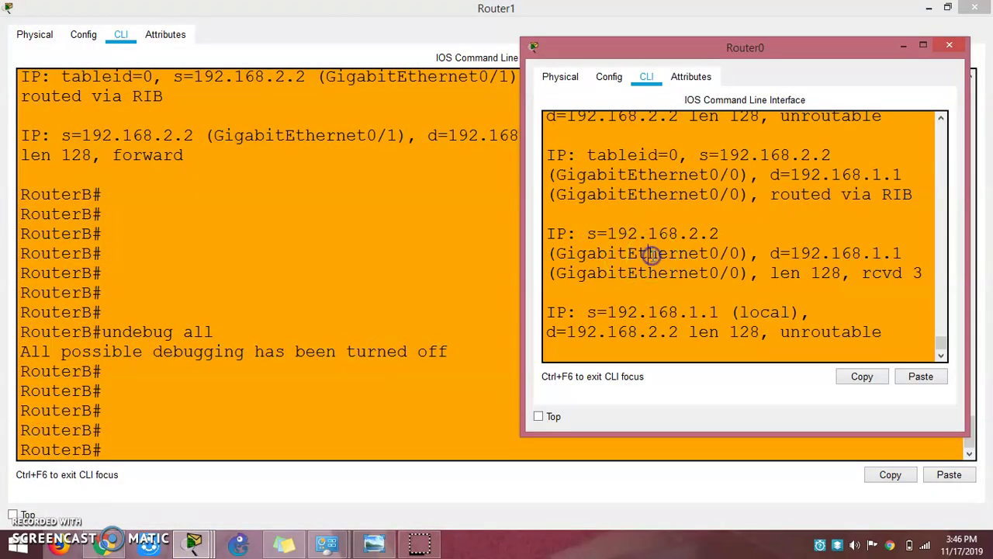
pyautogui.press('Return')
pyautogui.press('Return')
pyautogui.press('Return')
pyautogui.write('undeug')
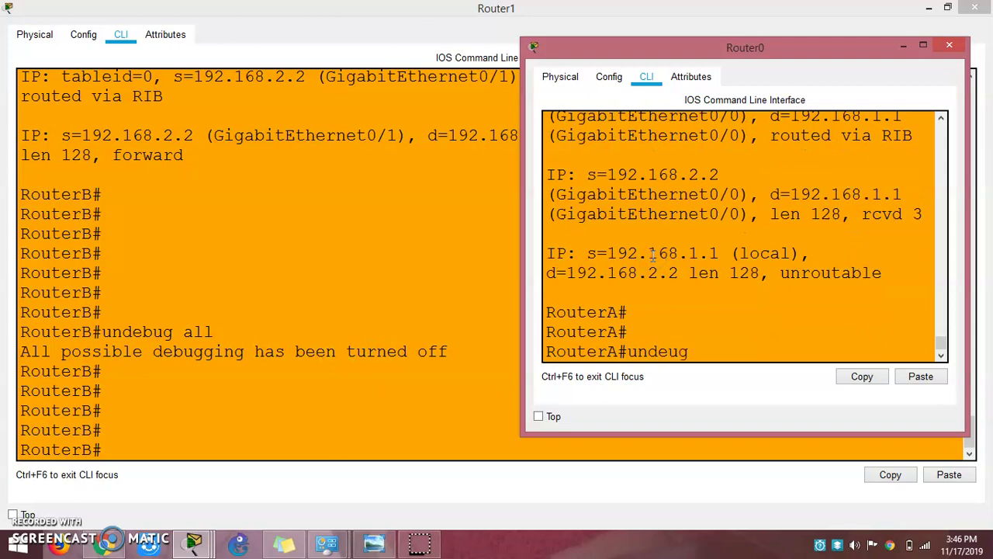
pyautogui.press('BackSpace')
pyautogui.press('BackSpace')
pyautogui.press('BackSpace')
pyautogui.press('BackSpace')
pyautogui.press('BackSpace')
pyautogui.write('bug all')
pyautogui.press('Return')
pyautogui.press('Return')
pyautogui.press('Return')
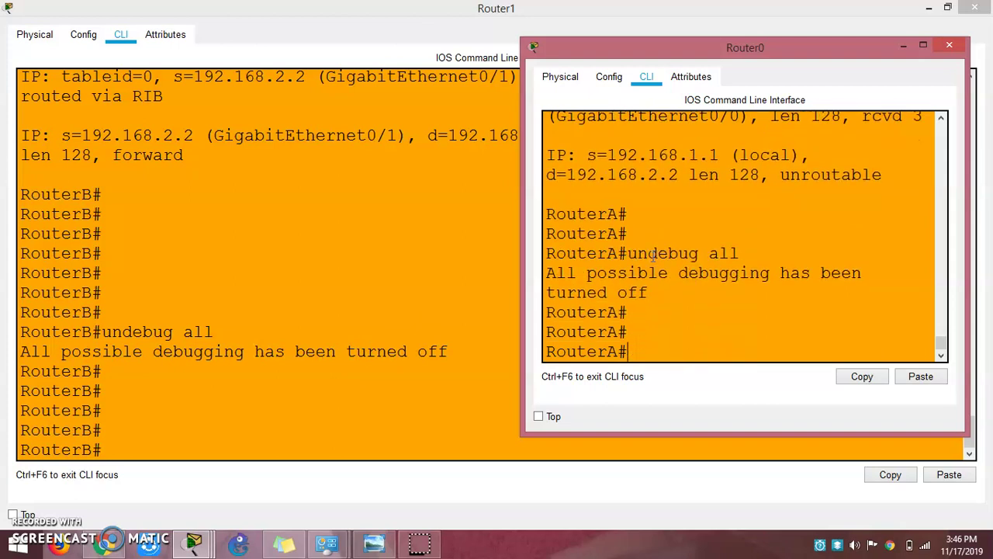
# Maximize Router0's console, display RouterA's IP routing table and examine its directly connected entries
pyautogui.click(926, 45)
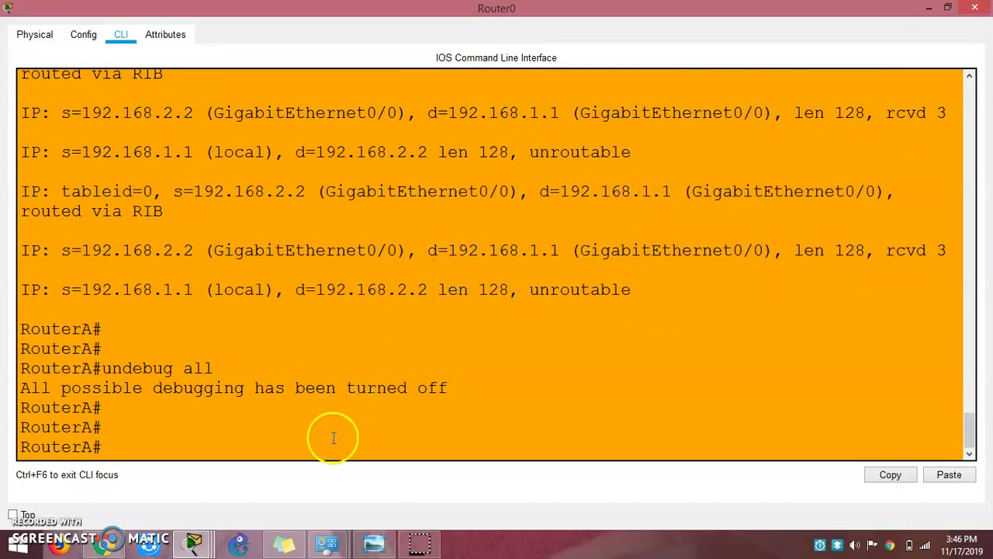
pyautogui.write('sh ip route')
pyautogui.press('Return')
pyautogui.press('Return')
pyautogui.press('Return')
pyautogui.press('Return')
pyautogui.press('Return')
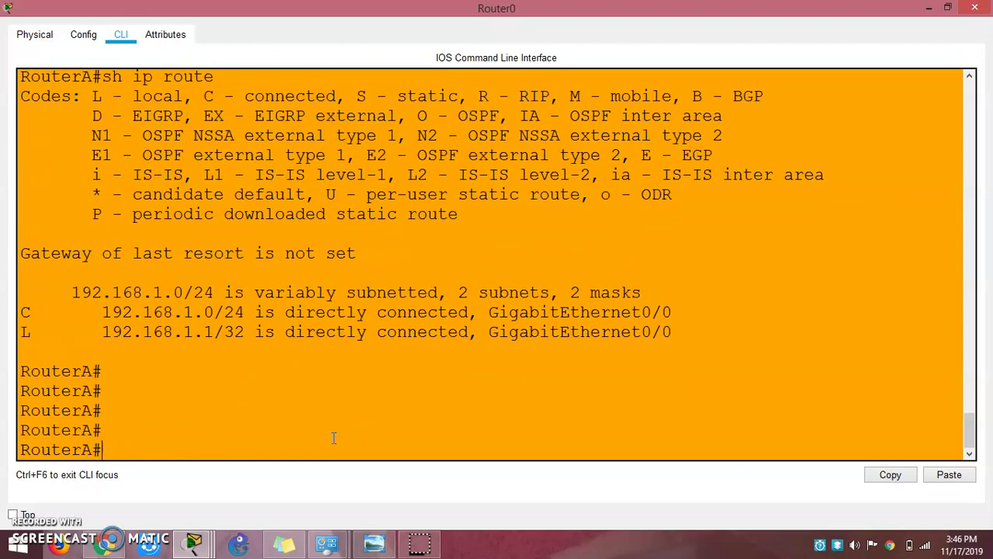
pyautogui.moveTo(223, 332); pyautogui.dragTo(101, 313)
# Add a static route on RouterA to 192.168.2.0 255.255.255.0 via 192.168.1.2, and exit configuration mode
pyautogui.click(200, 448)
pyautogui.write('on')
pyautogui.write('onf')
pyautogui.press('Return')
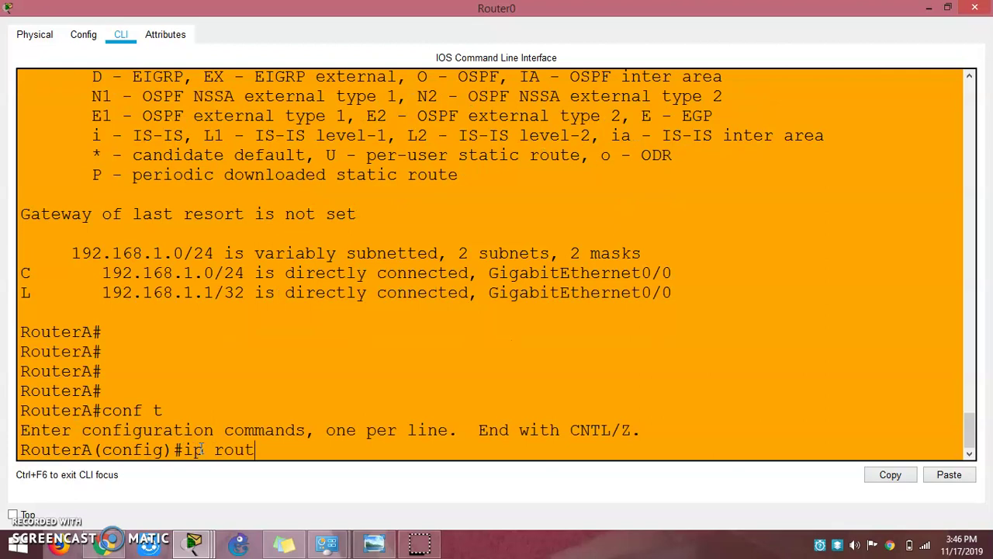
pyautogui.write('ip route 192.1689')
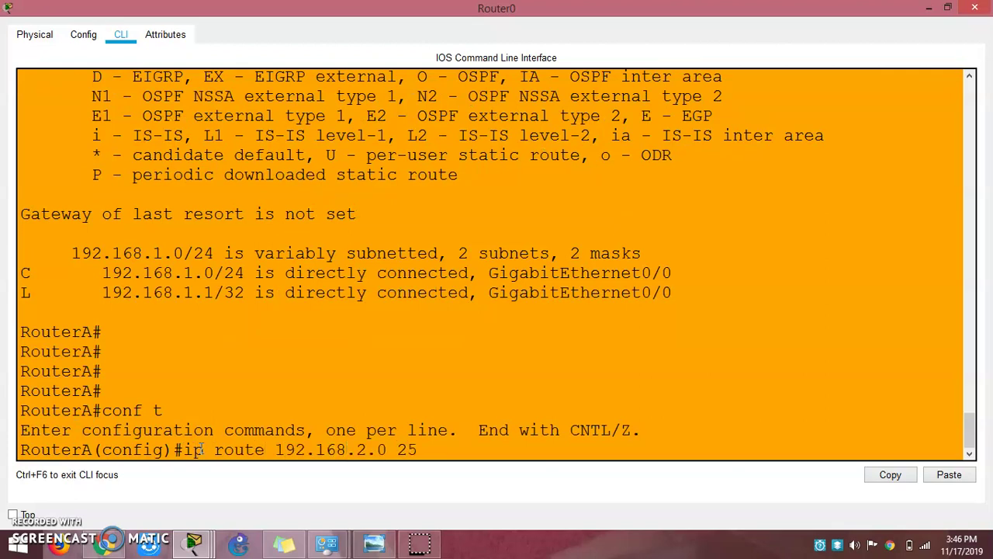
pyautogui.write('2.0 255.255.255.0 192.168.1.2')
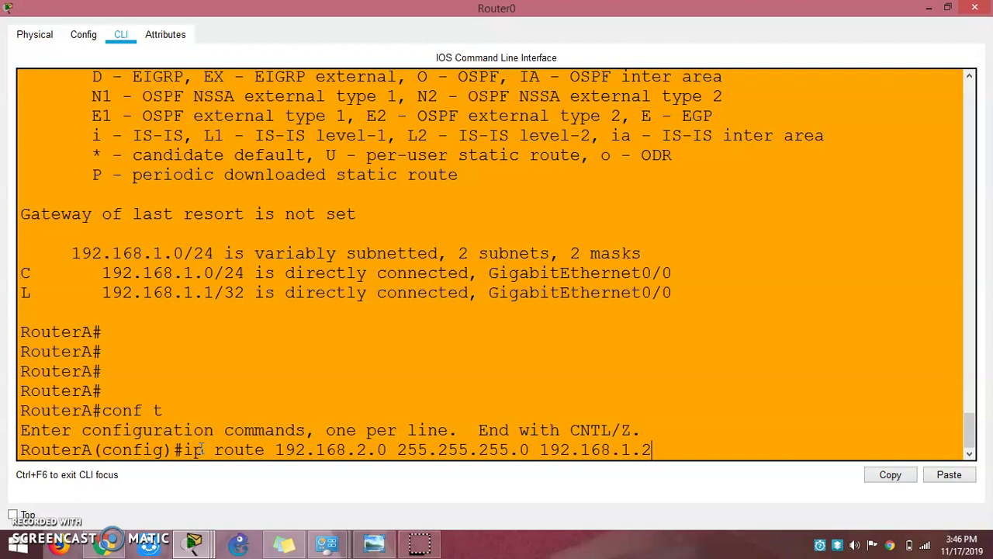
pyautogui.press('Return')
pyautogui.press('Return')
pyautogui.press('Return')
pyautogui.press('Return')
pyautogui.press('Return')
pyautogui.press('Return')
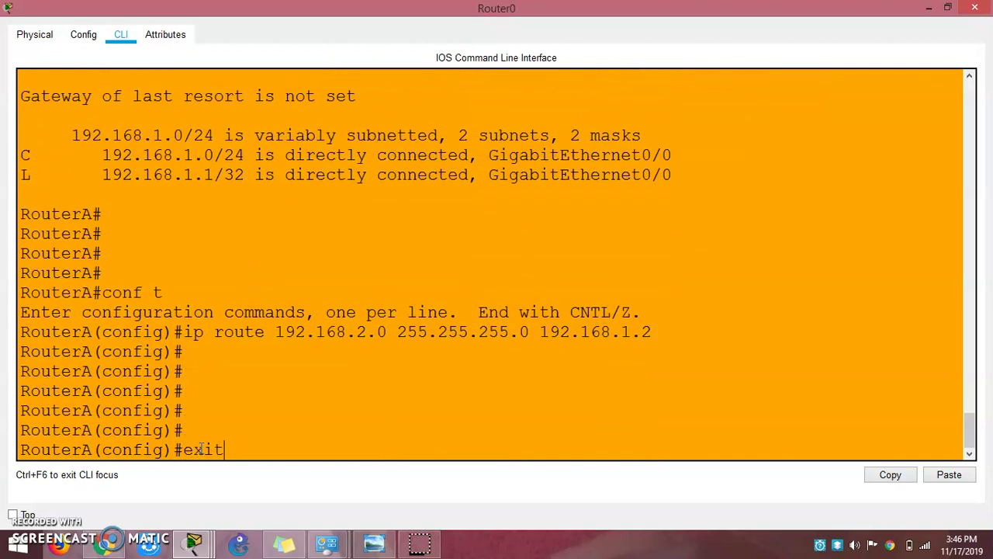
pyautogui.write('exit')
pyautogui.press('Return')
pyautogui.press('Return')
pyautogui.press('Return')
# Display RouterA's IP routing table again to check its static route entry
pyautogui.write('sh ip ro')
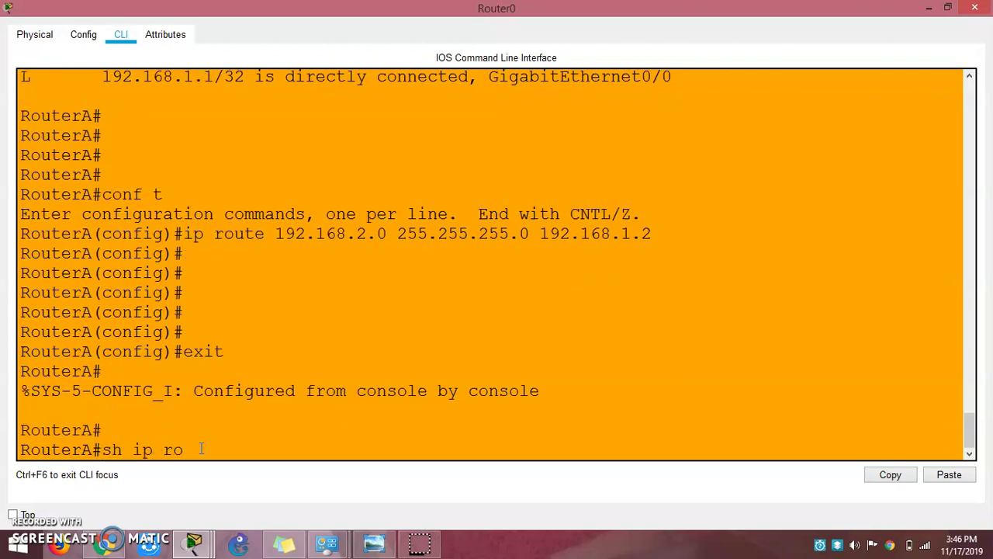
pyautogui.write('ute')
pyautogui.press('Return')
pyautogui.press('Return')
pyautogui.press('Return')
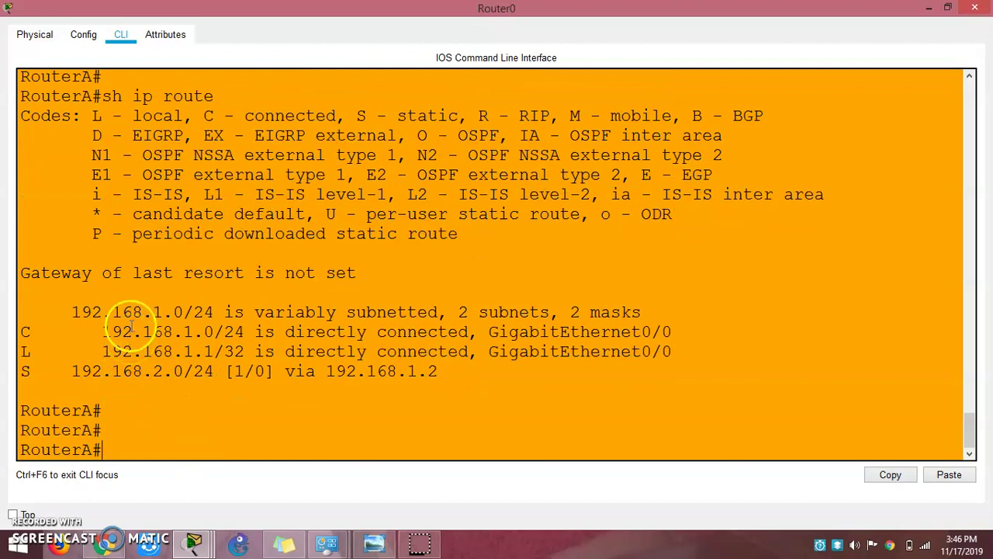
# Go back to Router2's console and retest the ping from RouterC to 192.168.1.1
pyautogui.moveTo(194, 543)
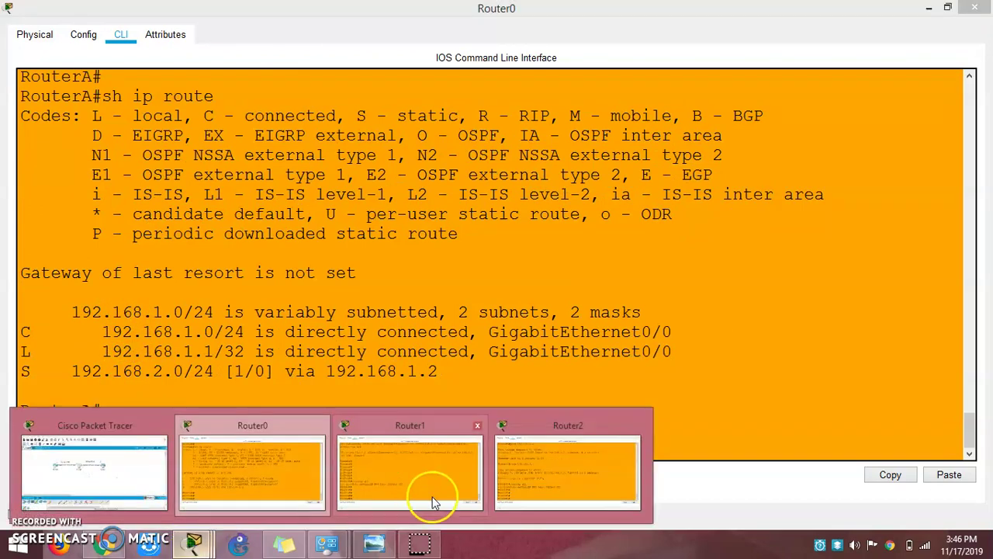
pyautogui.click(548, 472)
pyautogui.press('Up')
pyautogui.press('Up')
pyautogui.press('Return')
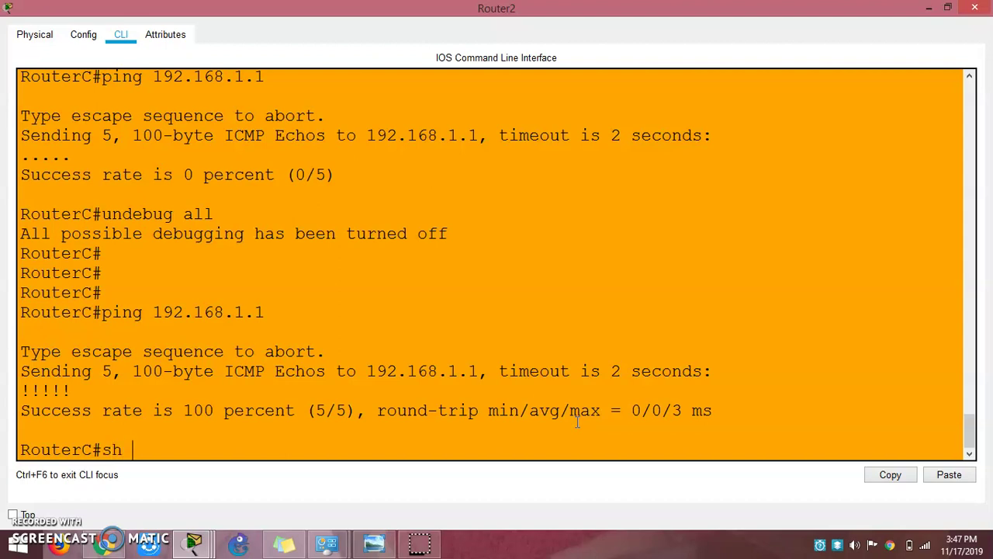
# Display RouterC's IP routing table and examine the bracketed distance and metric of its static route
pyautogui.write('sh ip route')
pyautogui.press('Return')
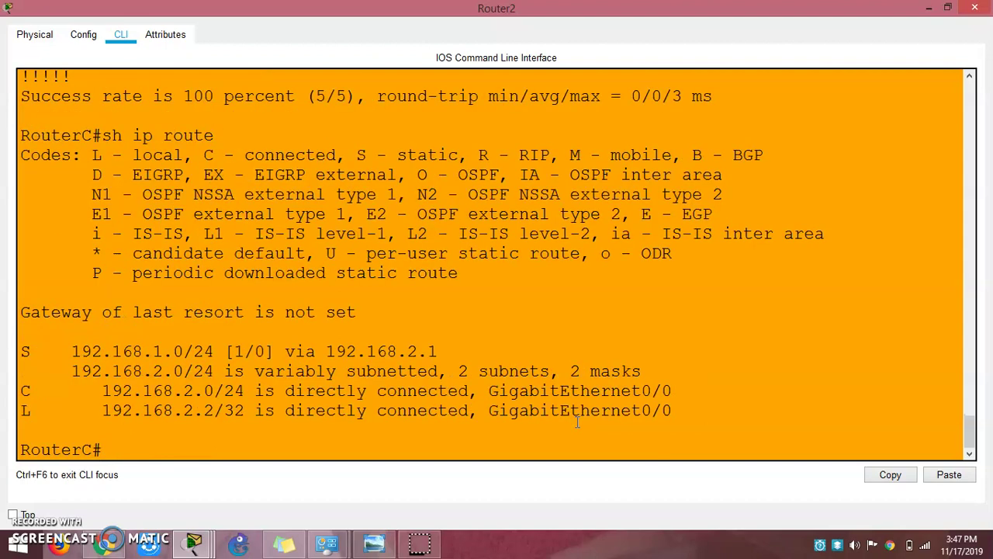
pyautogui.press('Return')
pyautogui.press('Return')
pyautogui.press('Return')
pyautogui.press('Return')
pyautogui.press('Return')
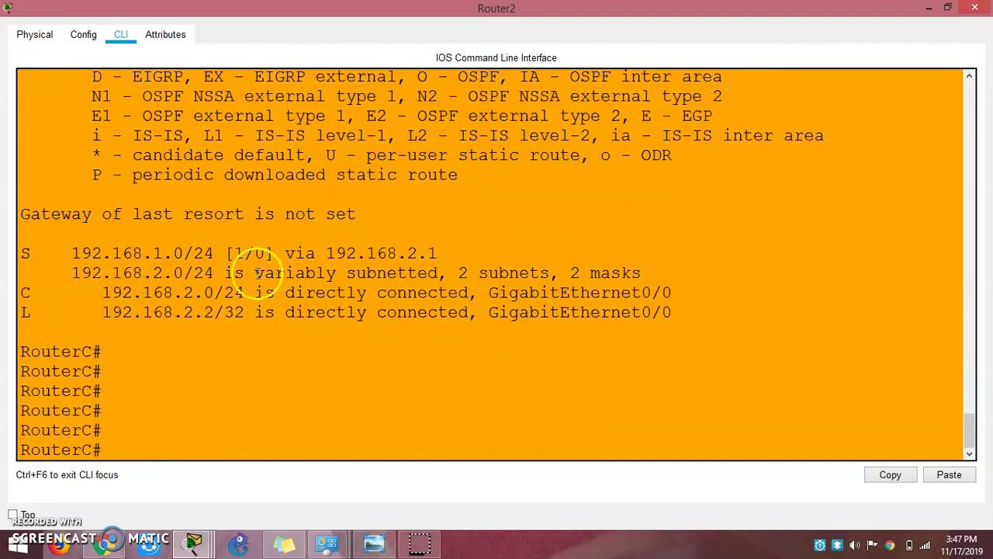
pyautogui.moveTo(265, 253); pyautogui.dragTo(233, 253)
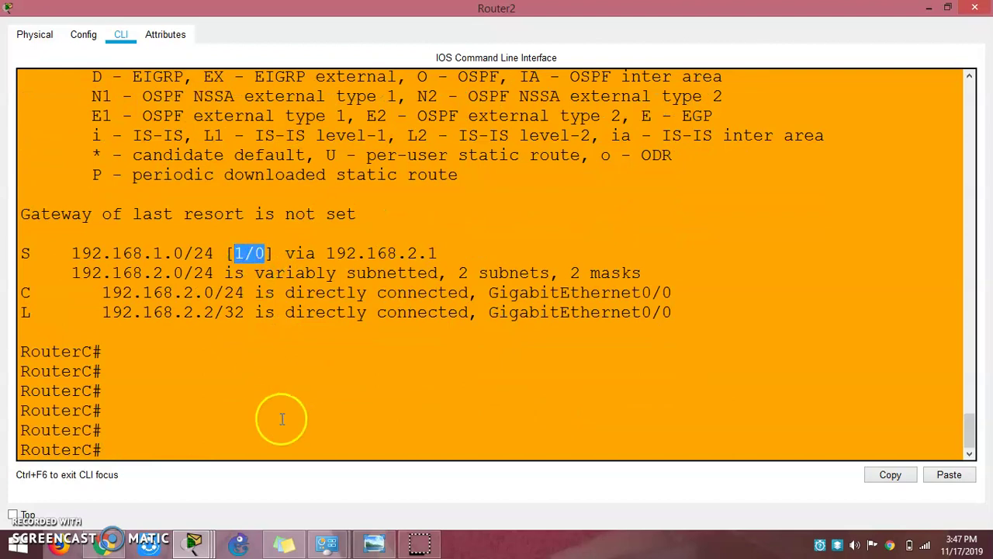
pyautogui.moveTo(376, 537)
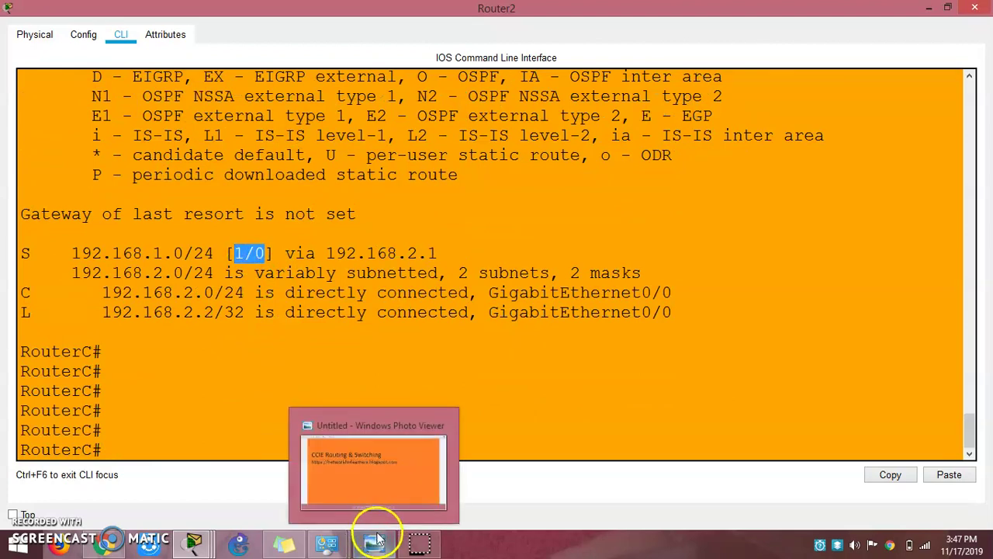
pyautogui.click(419, 543)
pyautogui.click(437, 334)
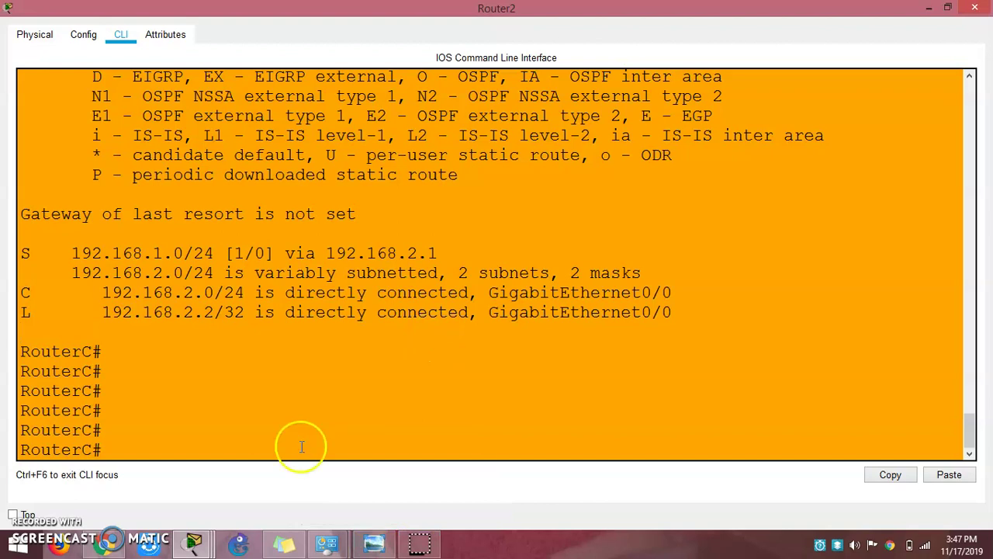
pyautogui.moveTo(332, 545)
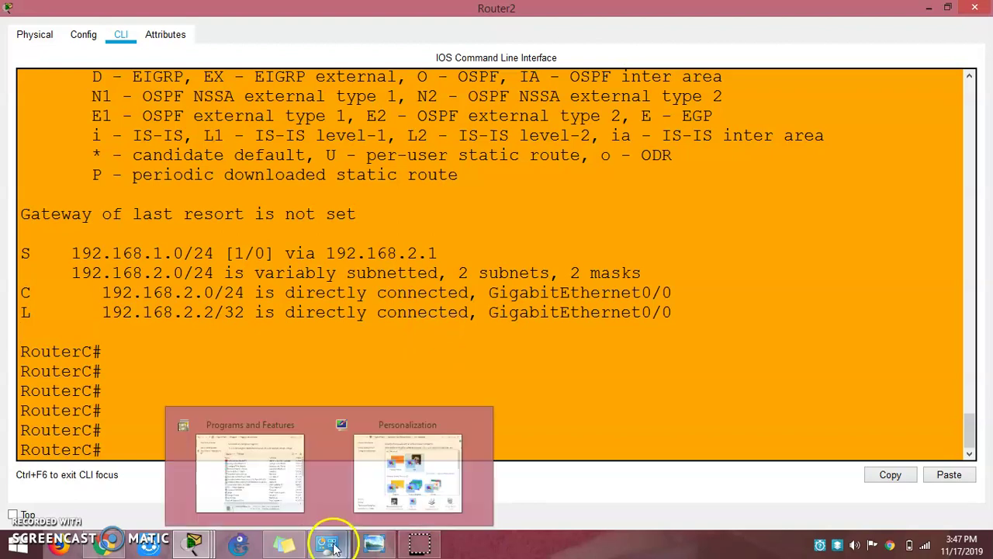